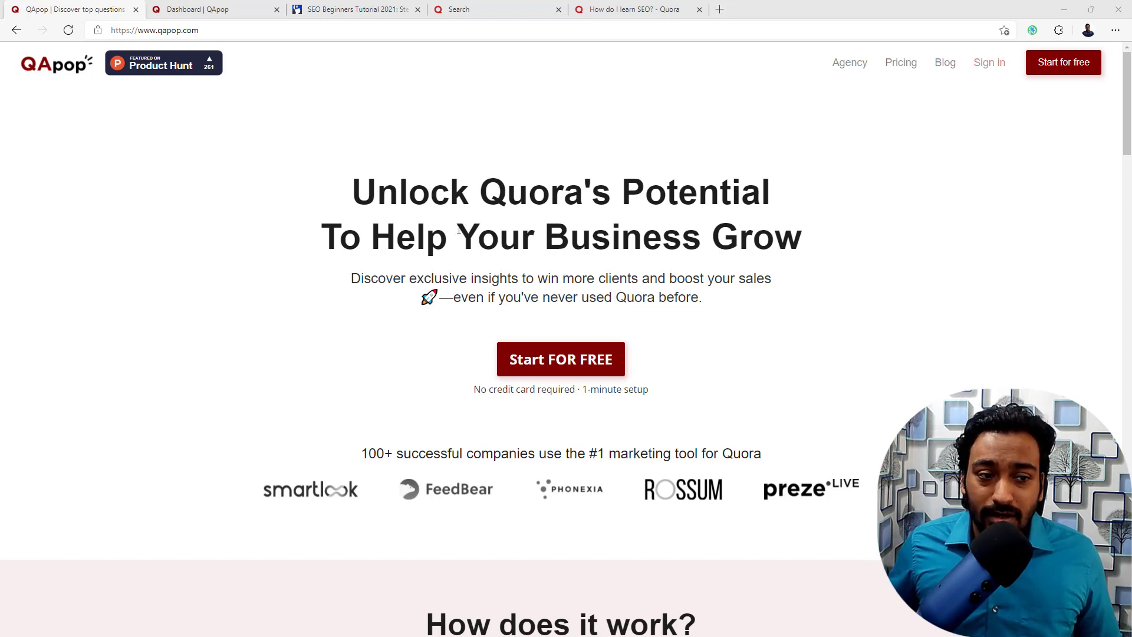
- Start a new Quora opportunity analysis from the QApop dashboard and add seo as its first keyword
{"action": "left_click", "coordinate": [203, 12]}
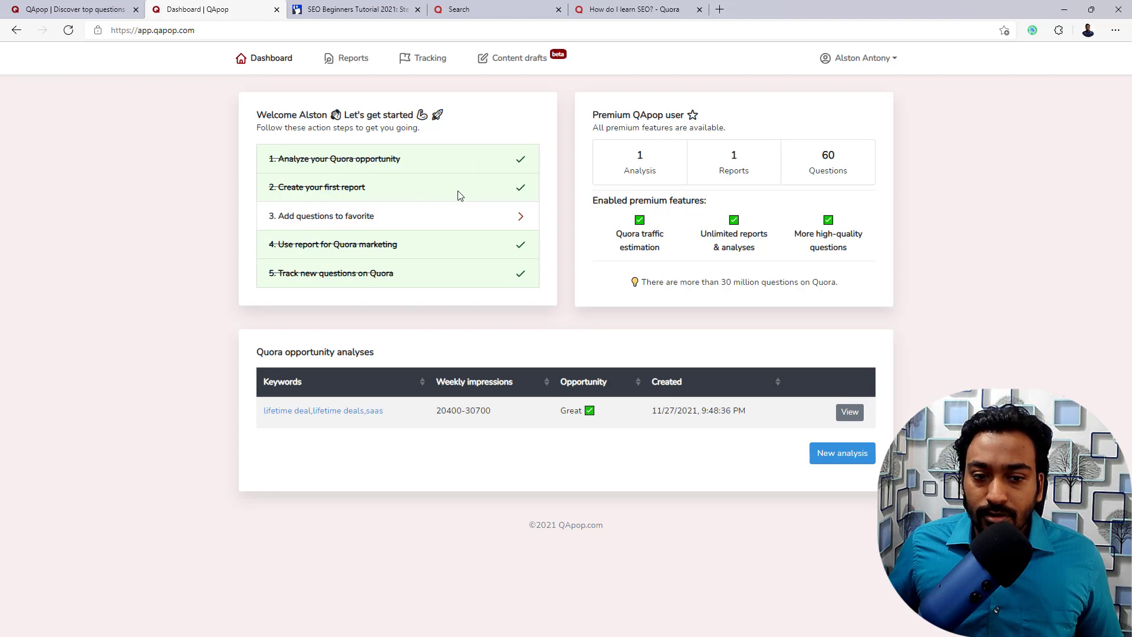
{"action": "left_click", "coordinate": [856, 467]}
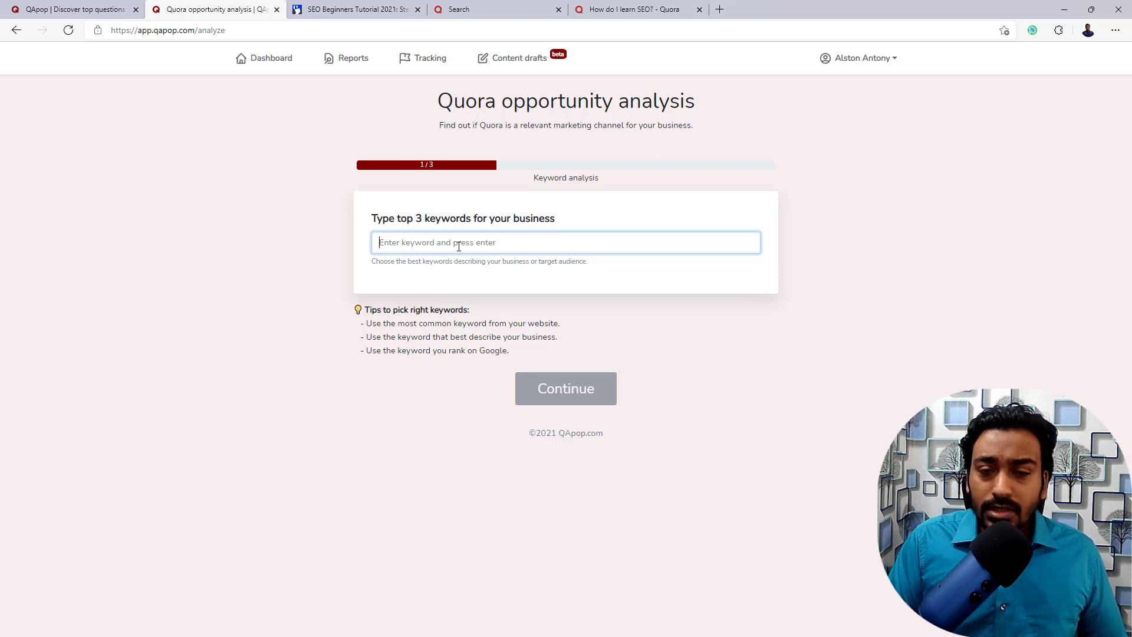
{"action": "type", "text": "seo"}
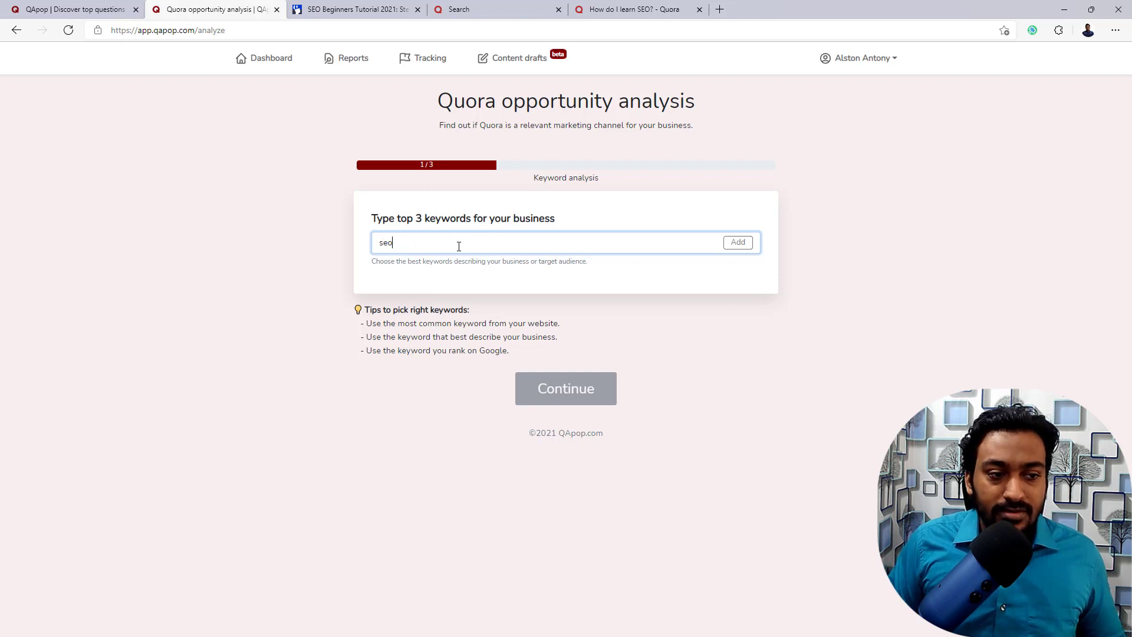
{"action": "key", "text": "Return"}
- Add the keywords search engine optimization and seo ranking, and continue to the questions about experience with Quora
{"action": "left_click", "coordinate": [371, 8]}
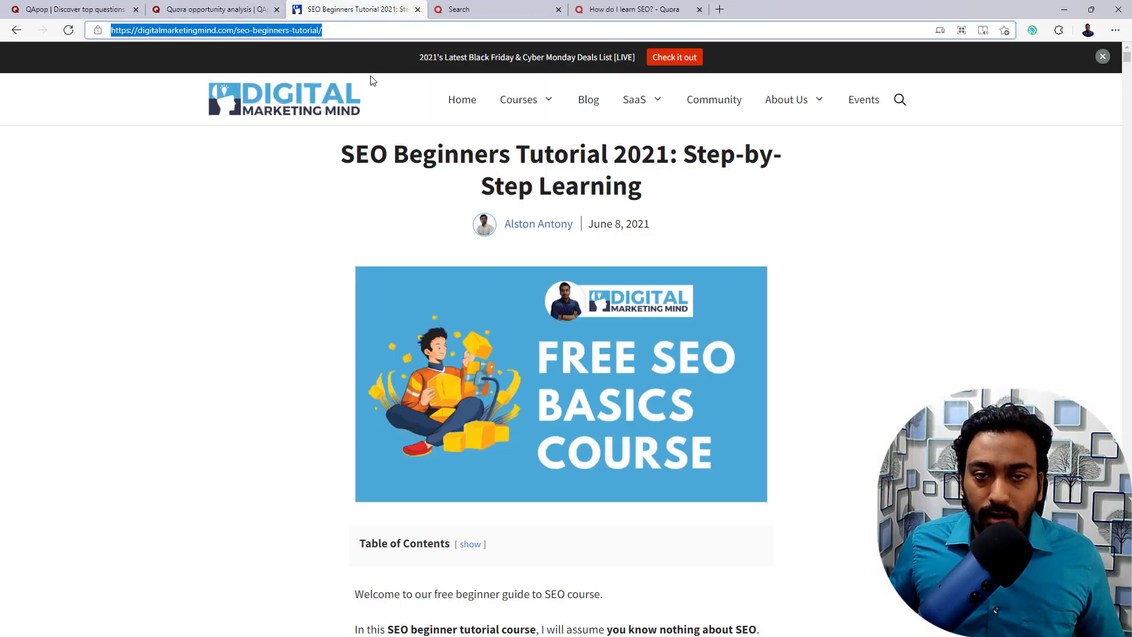
{"action": "left_click", "coordinate": [240, 13]}
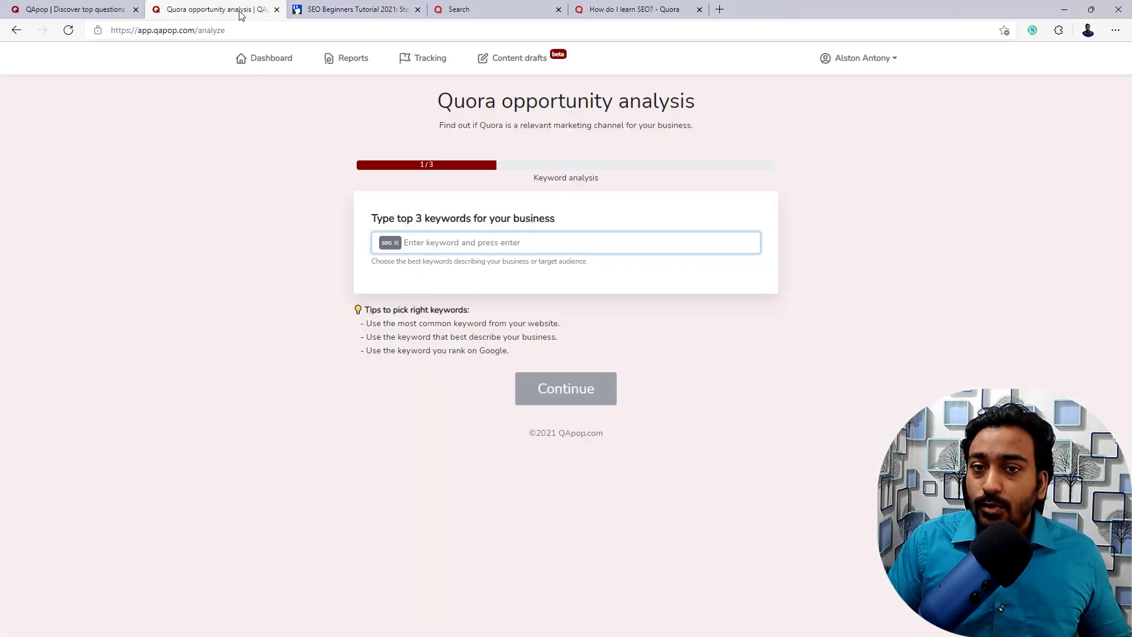
{"action": "type", "text": "sear"}
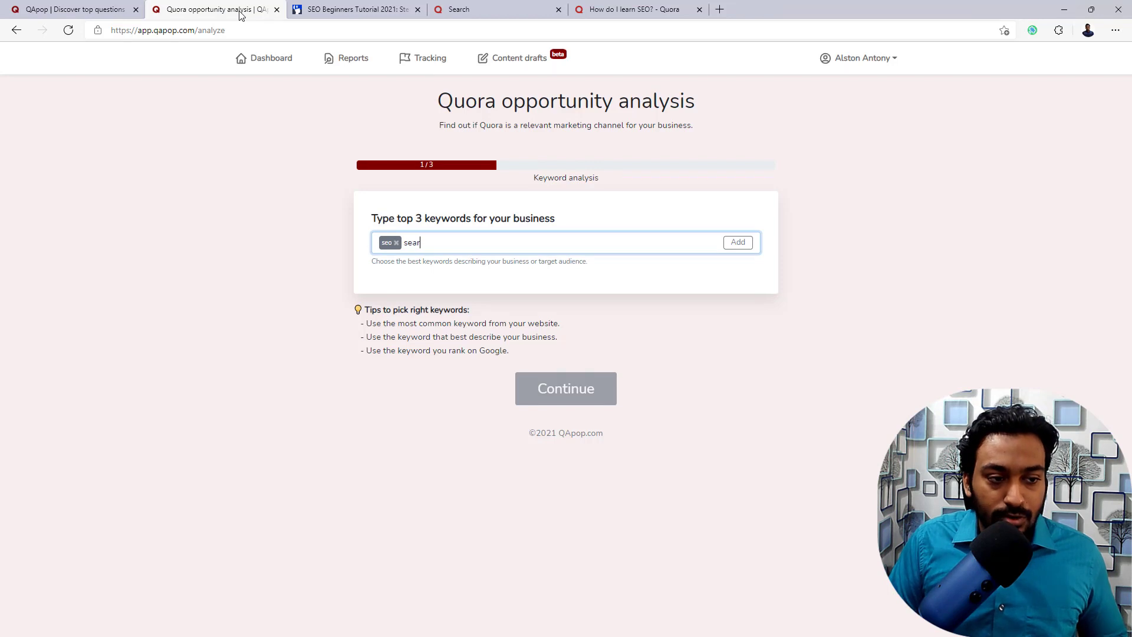
{"action": "type", "text": "ch engine op"}
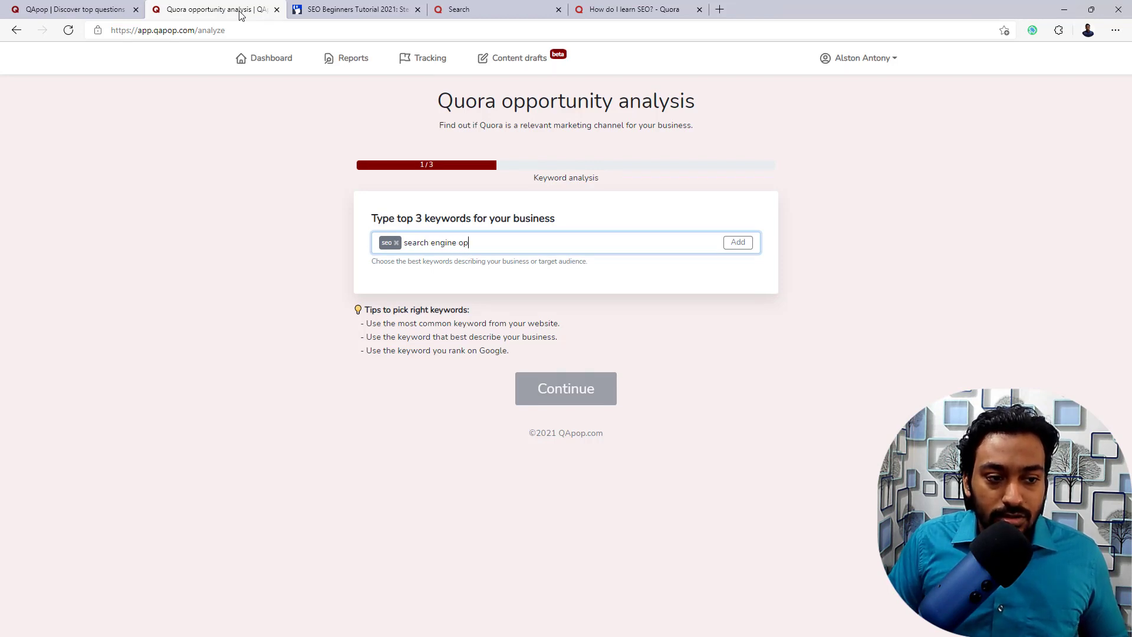
{"action": "type", "text": "timization"}
{"action": "key", "text": "Return"}
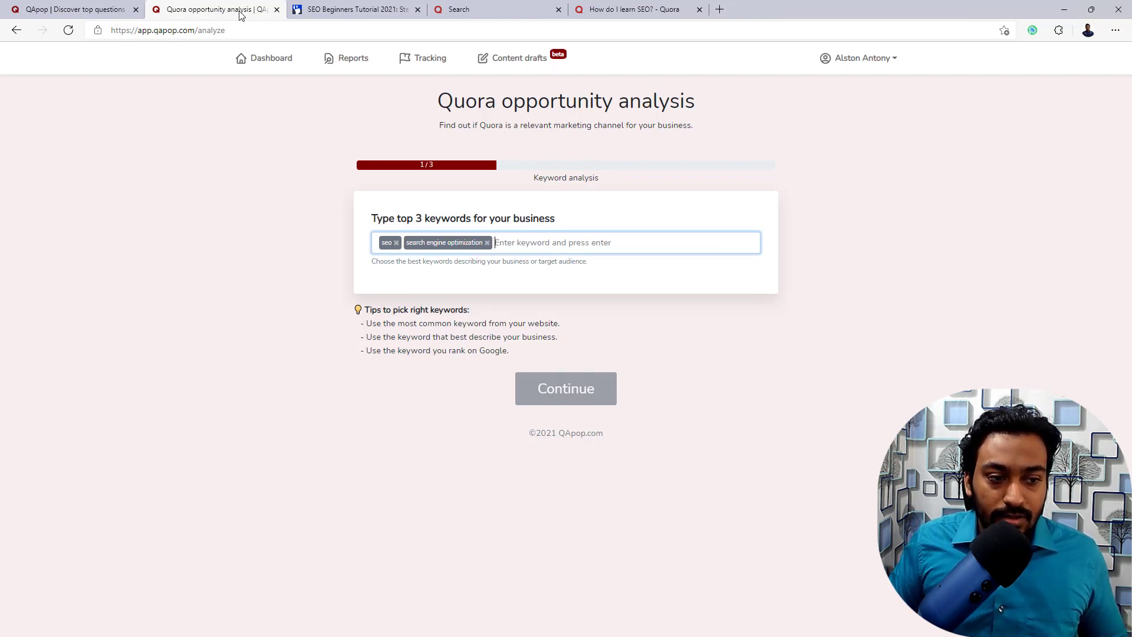
{"action": "type", "text": "seo ranking"}
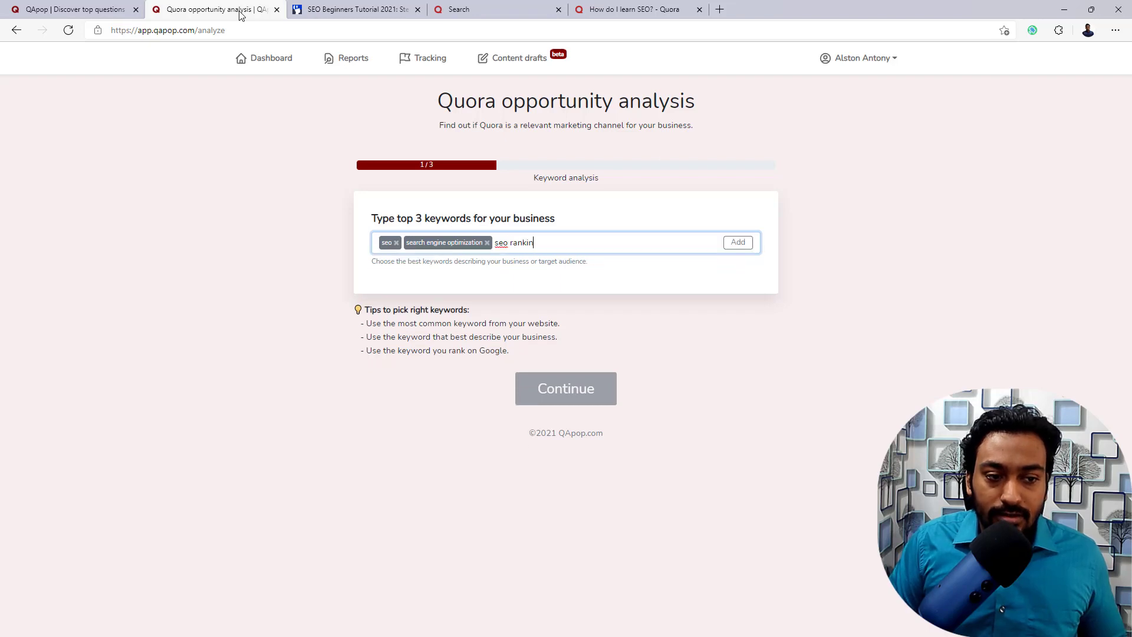
{"action": "key", "text": "Return"}
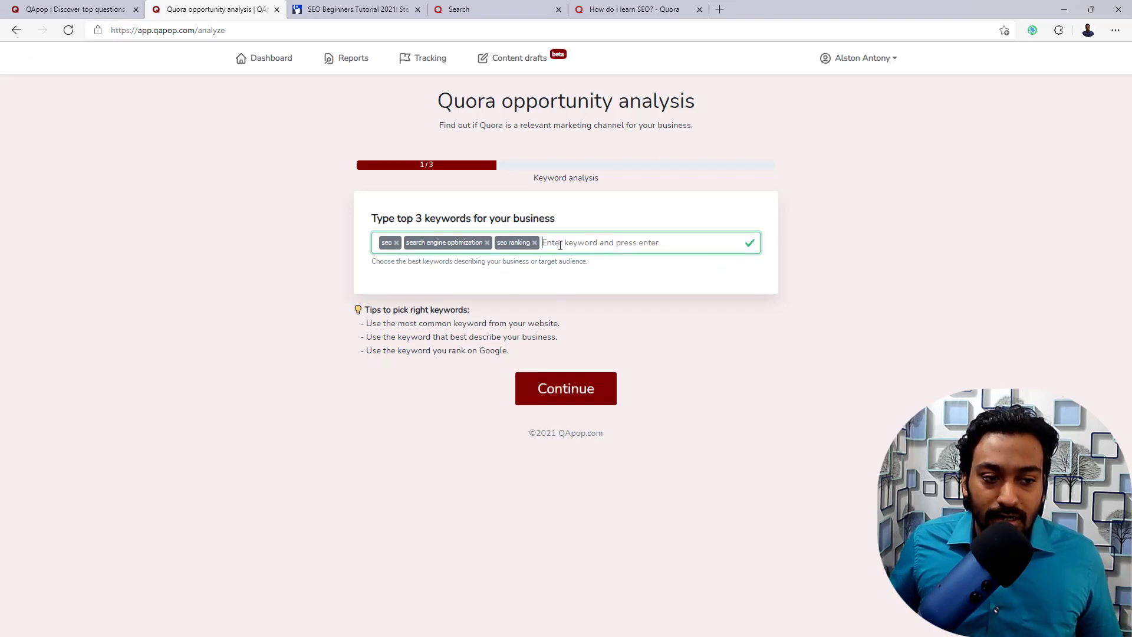
{"action": "left_click", "coordinate": [556, 397]}
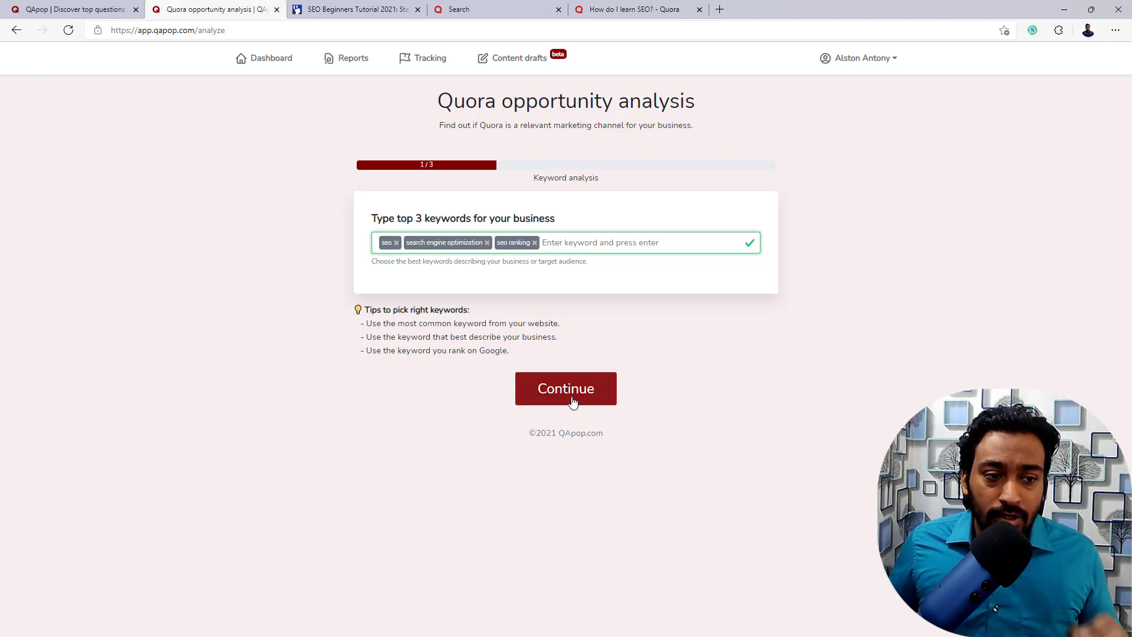
{"action": "left_click", "coordinate": [559, 399]}
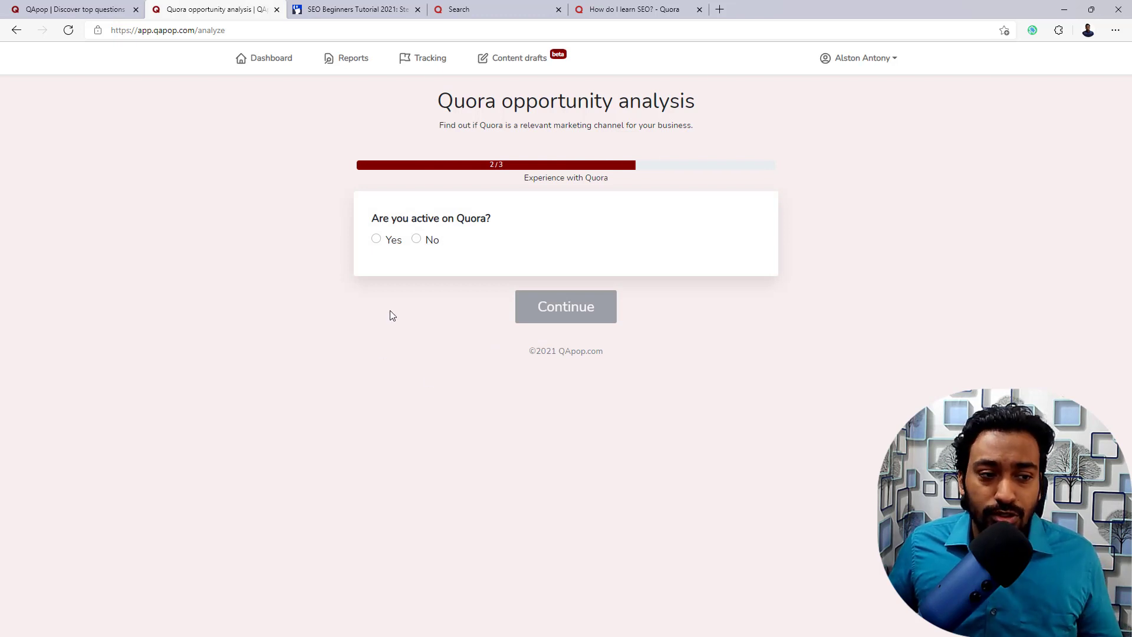
- Answer Yes to the question about being active on Quora
{"action": "left_click", "coordinate": [376, 240]}
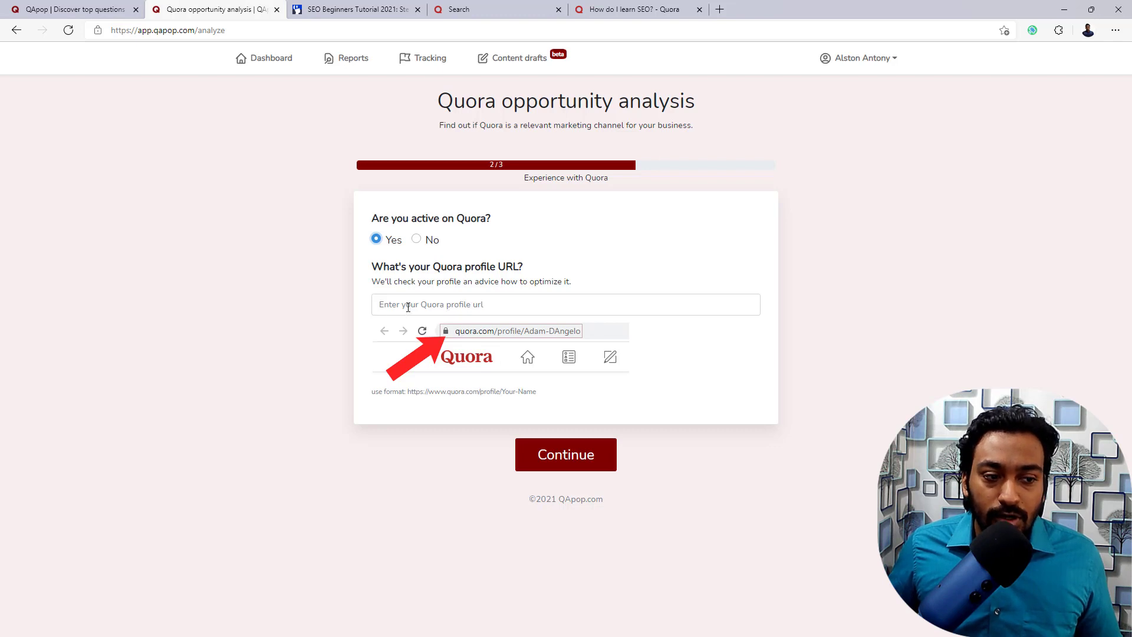
{"action": "left_click", "coordinate": [417, 240]}
{"action": "left_click", "coordinate": [376, 239]}
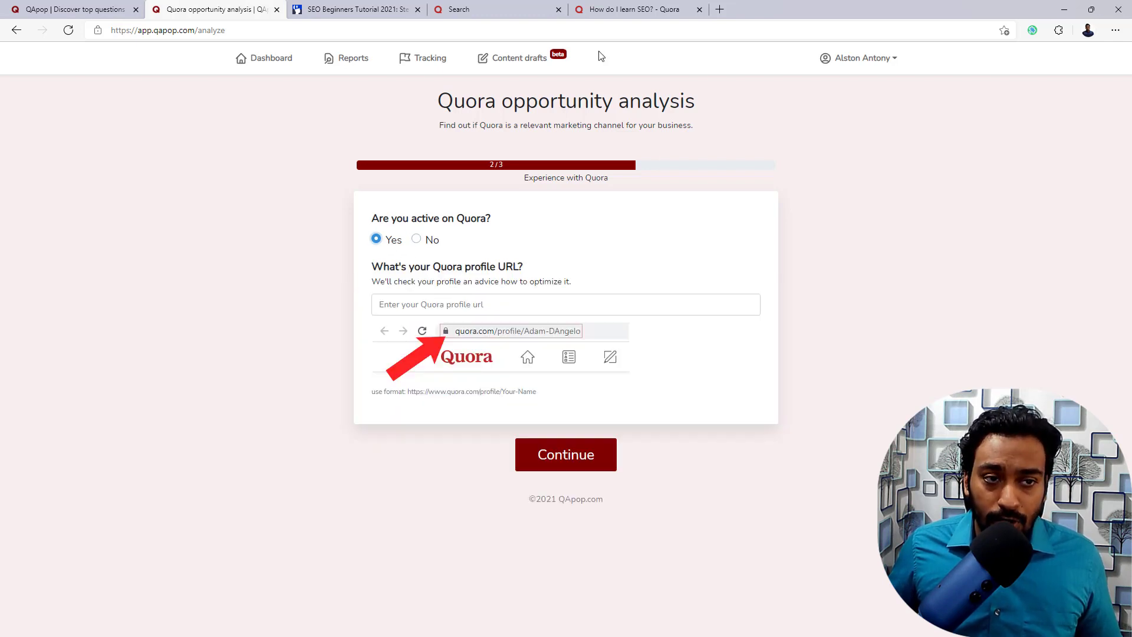
- Copy your own profile link from the open Quora page, enter it as the Quora profile URL and continue
{"action": "left_click", "coordinate": [628, 9]}
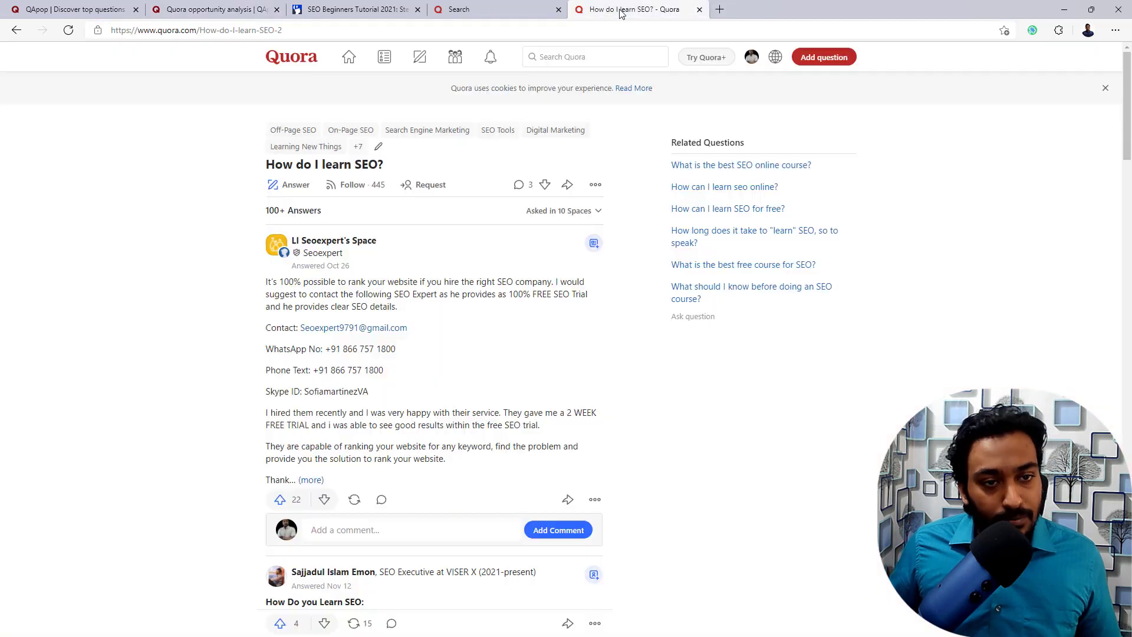
{"action": "left_click", "coordinate": [752, 57]}
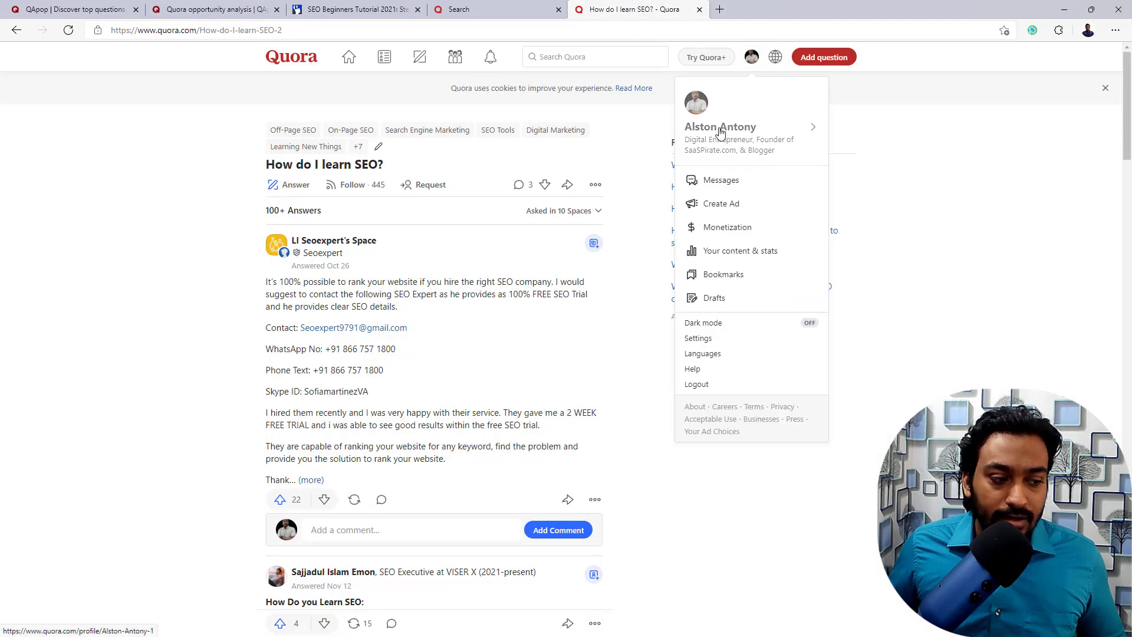
{"action": "right_click", "coordinate": [720, 126]}
{"action": "left_click", "coordinate": [763, 236]}
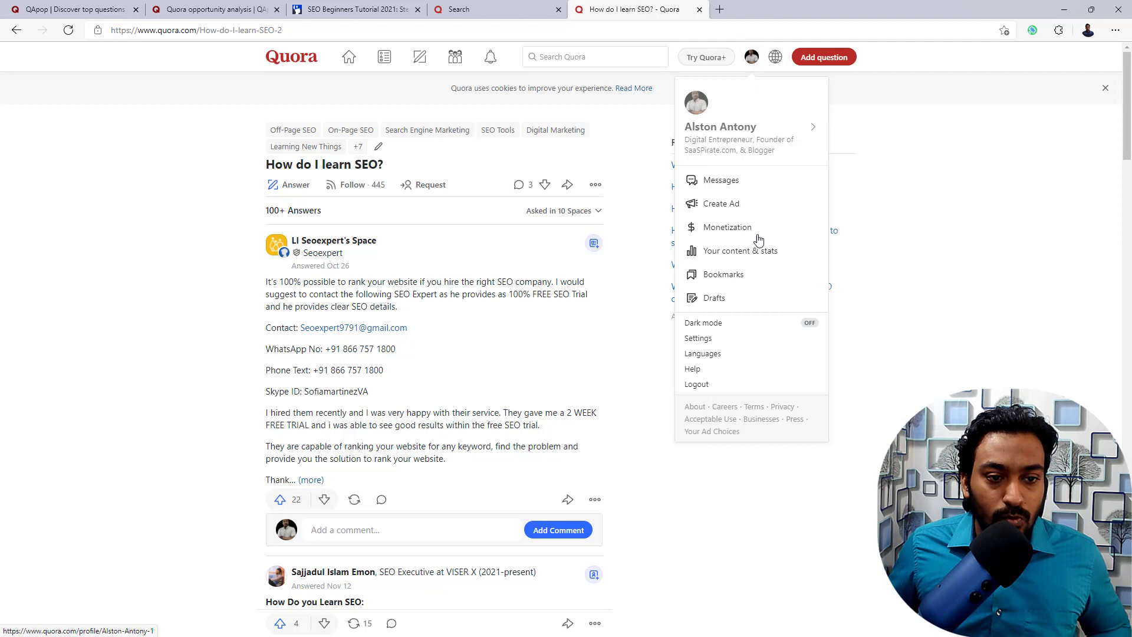
{"action": "left_click", "coordinate": [303, 5]}
{"action": "left_click", "coordinate": [264, 5]}
{"action": "left_click", "coordinate": [464, 304]}
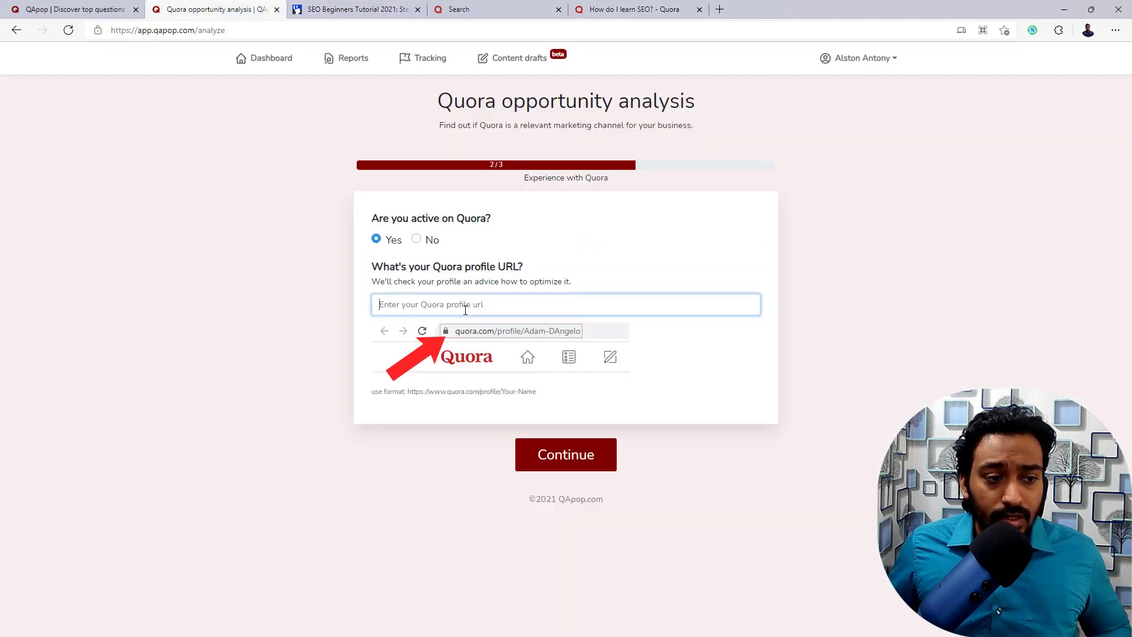
{"action": "key", "text": "ctrl+v"}
{"action": "left_click", "coordinate": [638, 278]}
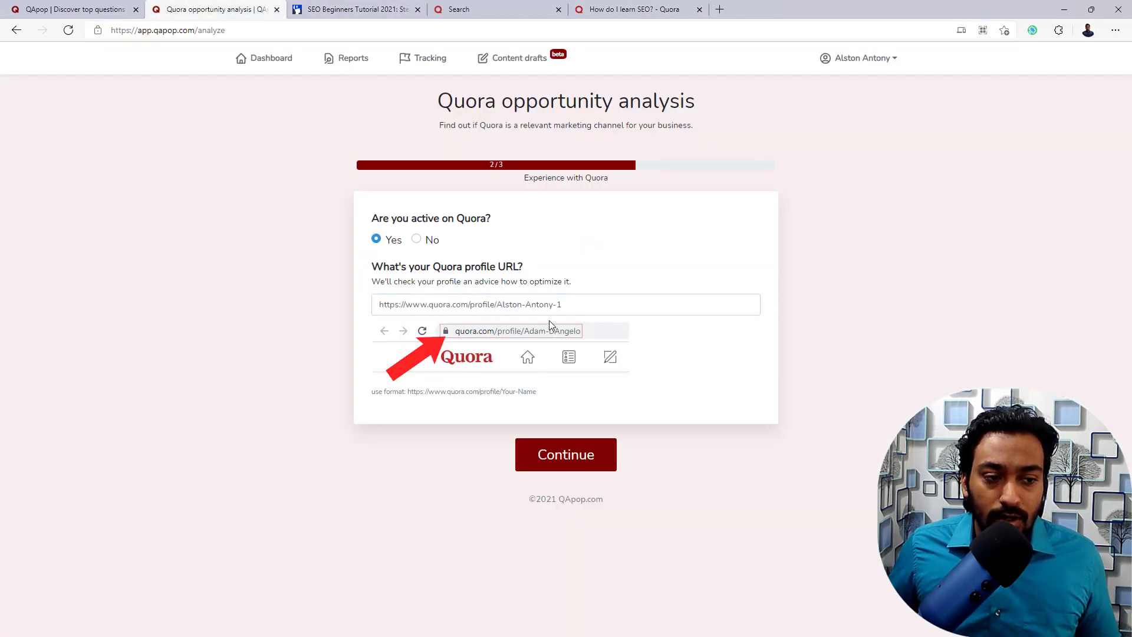
{"action": "left_click", "coordinate": [559, 454]}
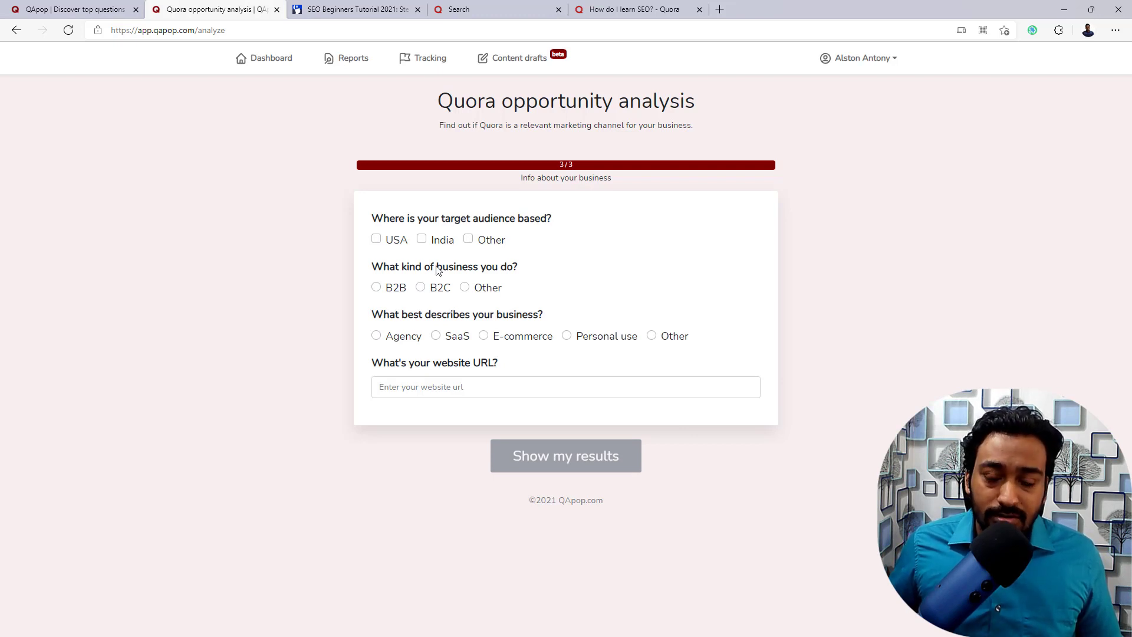
- Set the target audience to USA, India and Other, and classify the business as B2C and E-commerce
{"action": "left_click", "coordinate": [468, 238]}
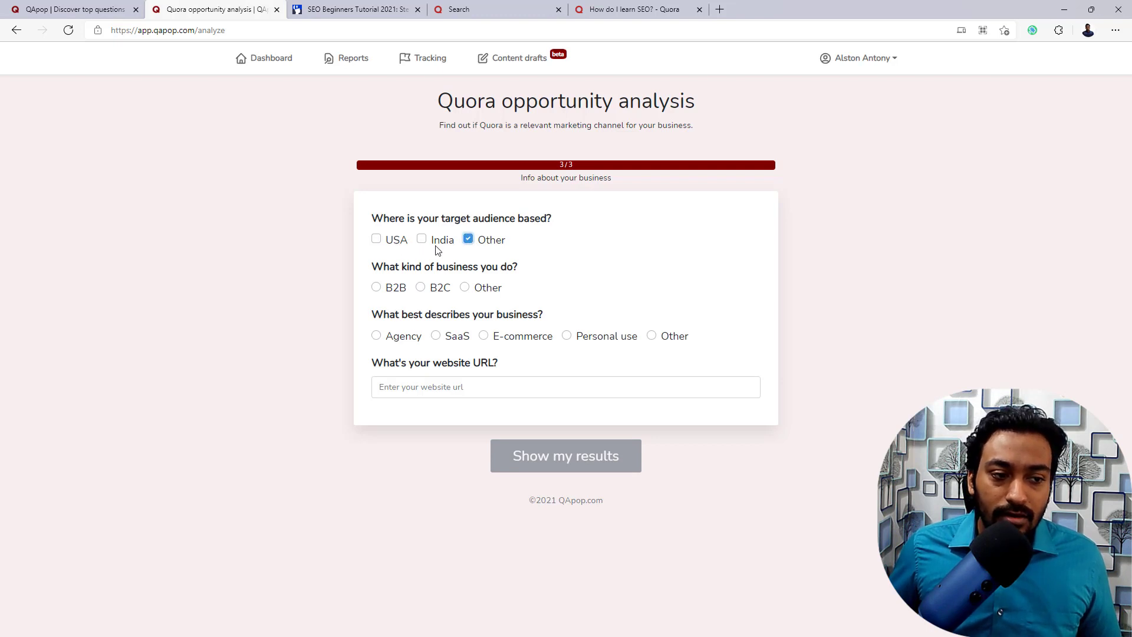
{"action": "left_click", "coordinate": [468, 239]}
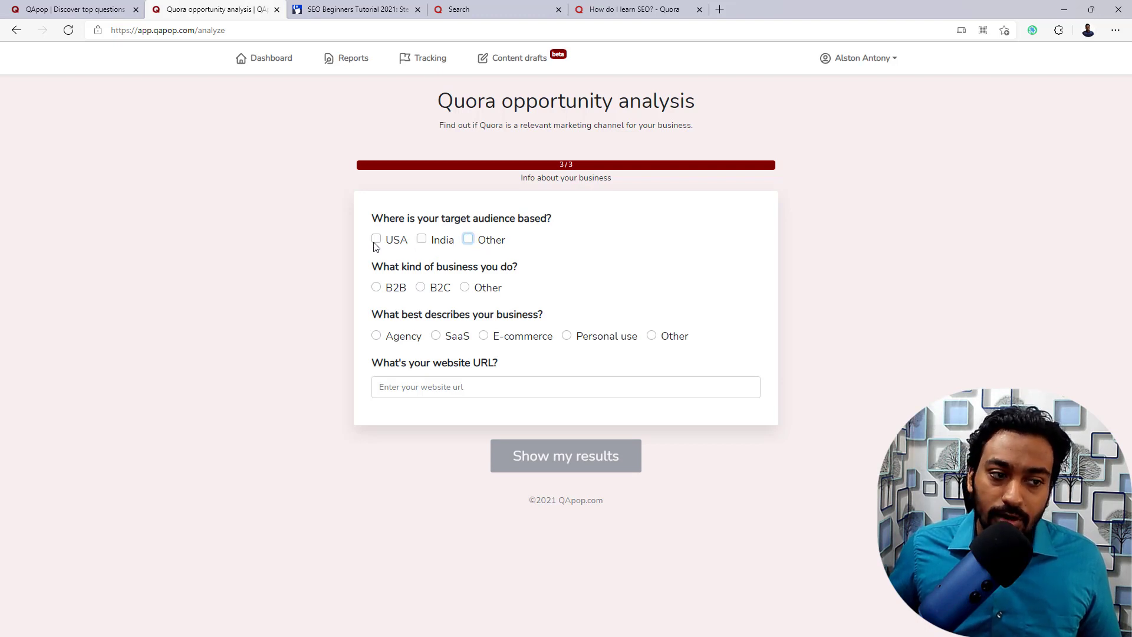
{"action": "left_click", "coordinate": [463, 242]}
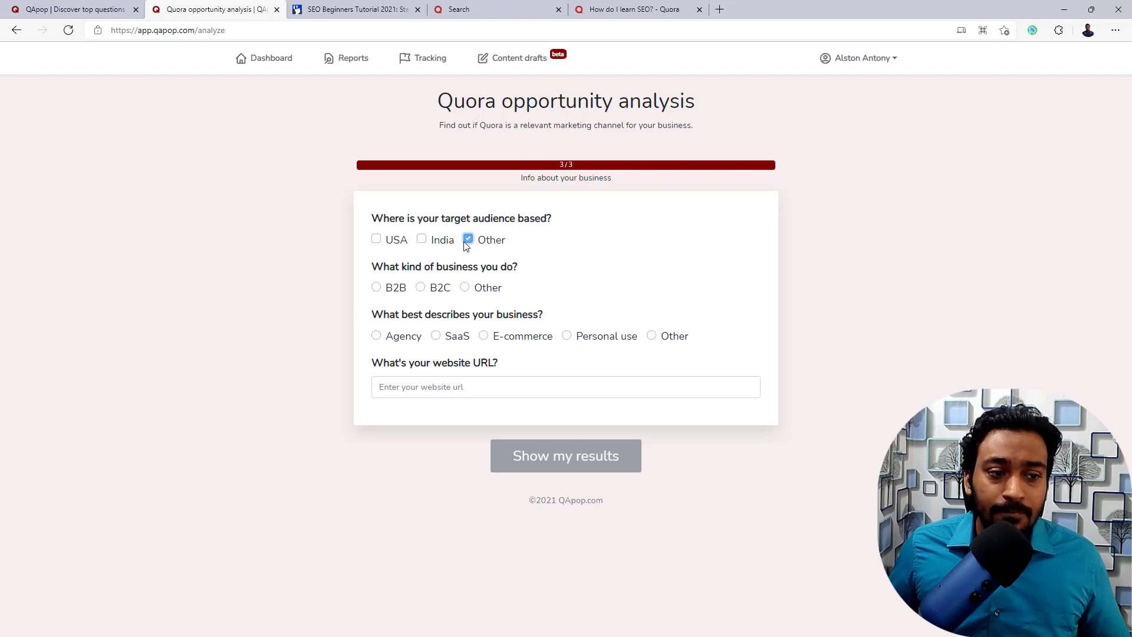
{"action": "left_click", "coordinate": [379, 240]}
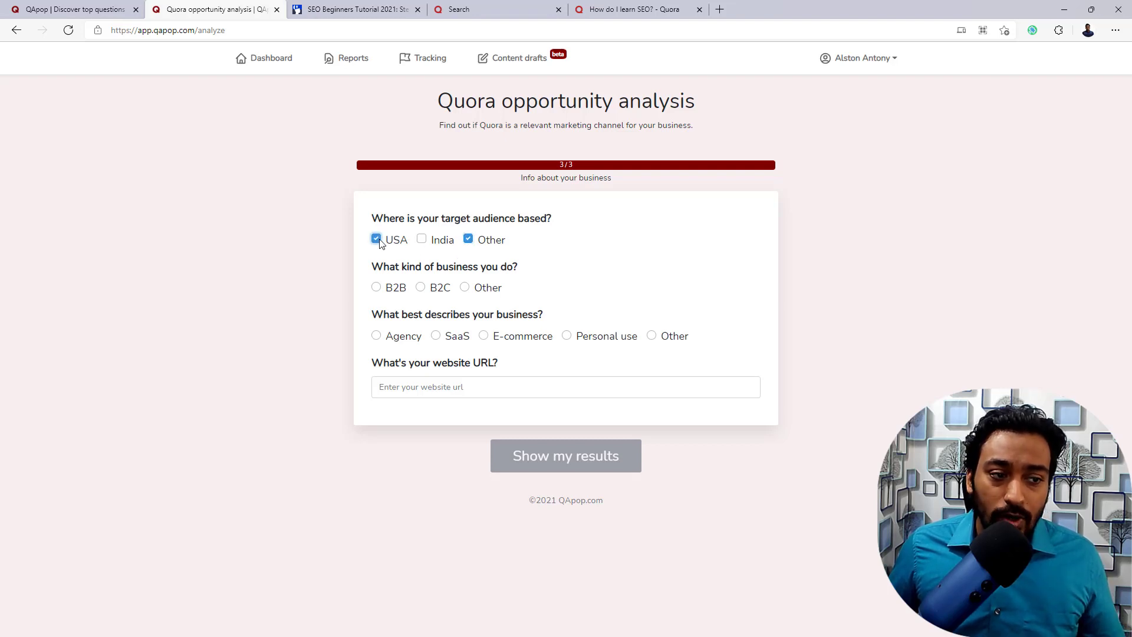
{"action": "left_click", "coordinate": [423, 239]}
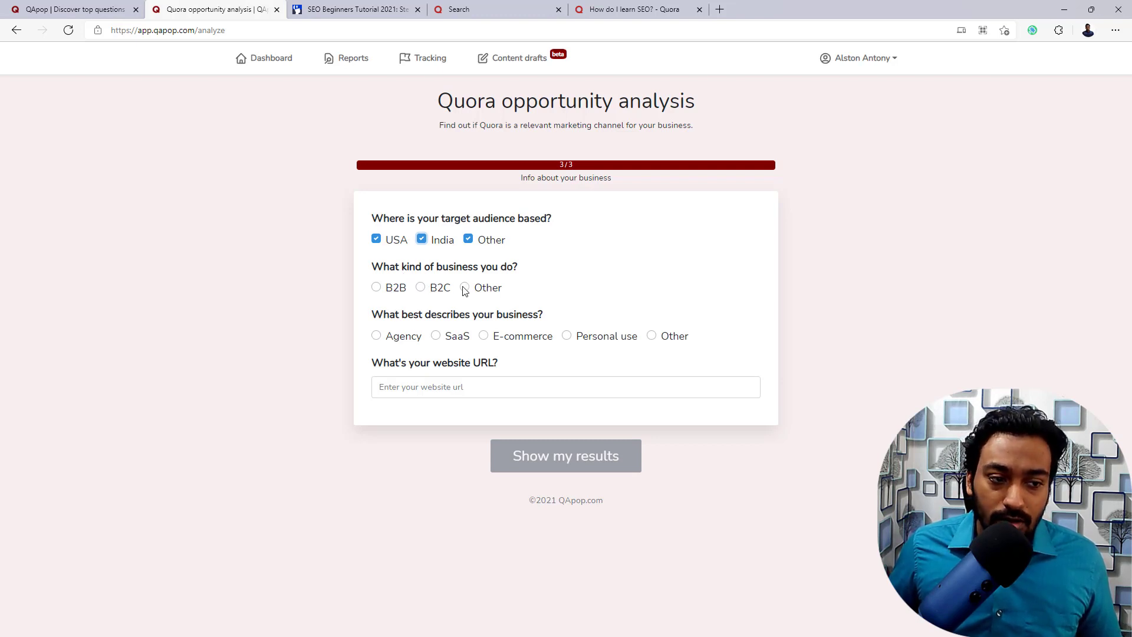
{"action": "left_click", "coordinate": [421, 288]}
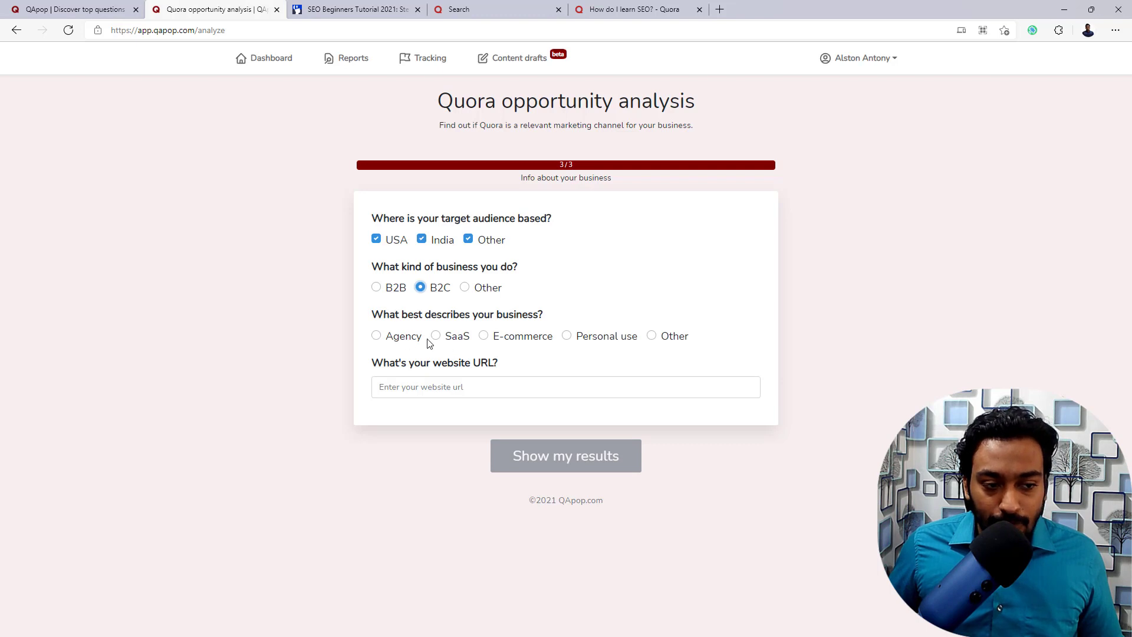
{"action": "left_click", "coordinate": [509, 343]}
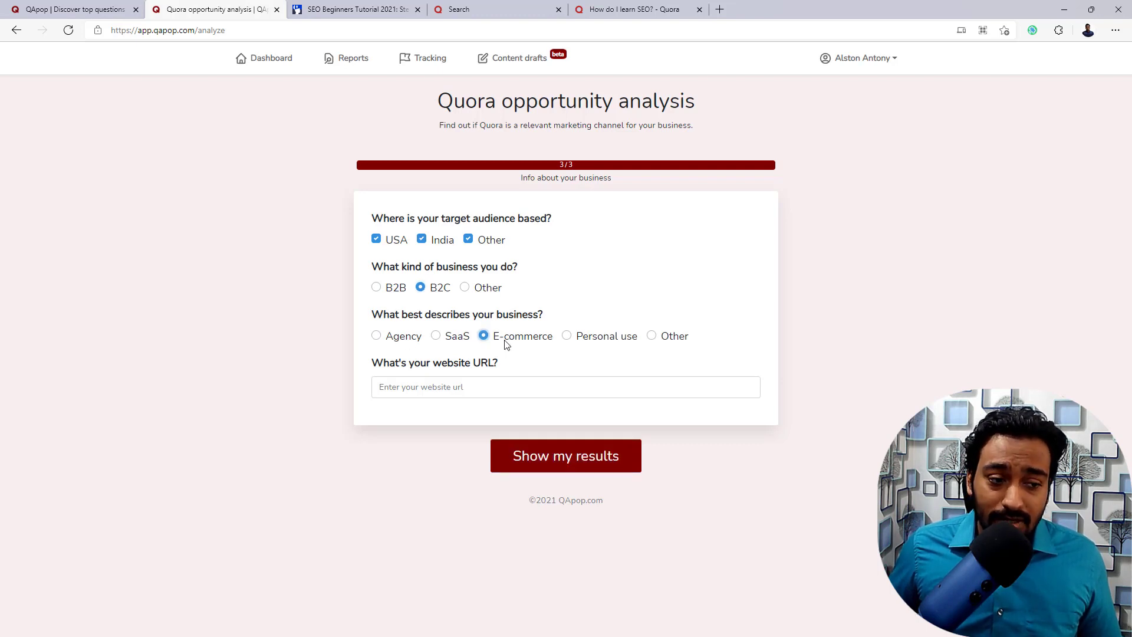
{"action": "left_click", "coordinate": [435, 386]}
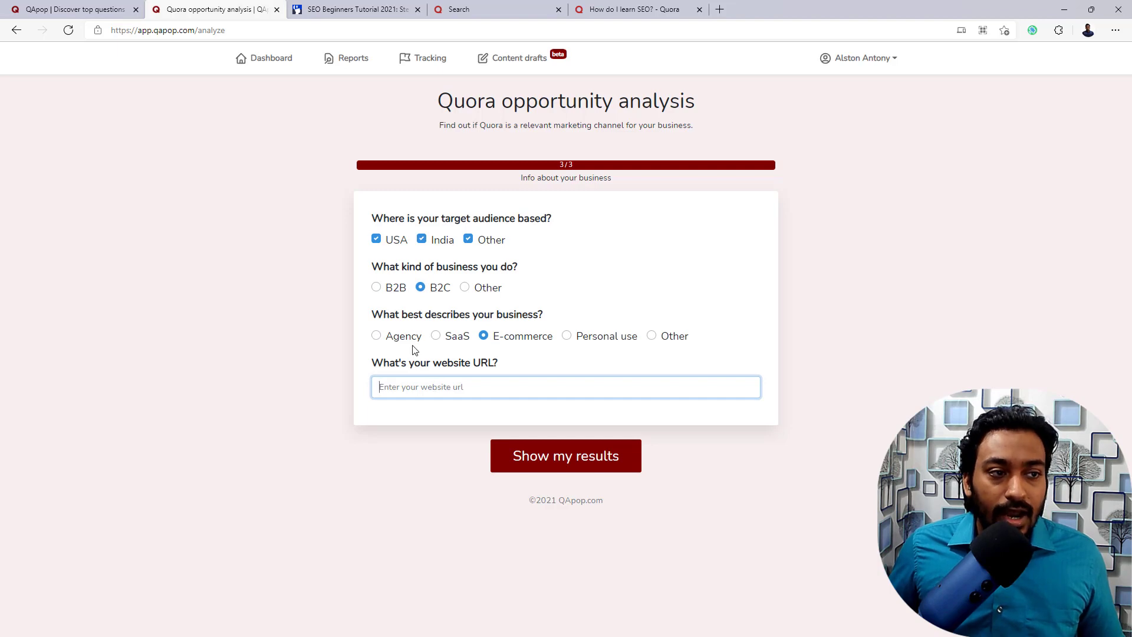
{"action": "left_click", "coordinate": [353, 7]}
{"action": "left_click", "coordinate": [235, 31]}
{"action": "left_click_drag", "start_coordinate": [241, 29], "coordinate": [109, 30]}
{"action": "key", "text": "ctrl+c"}
{"action": "left_click", "coordinate": [212, 9]}
{"action": "key", "text": "ctrl+v"}
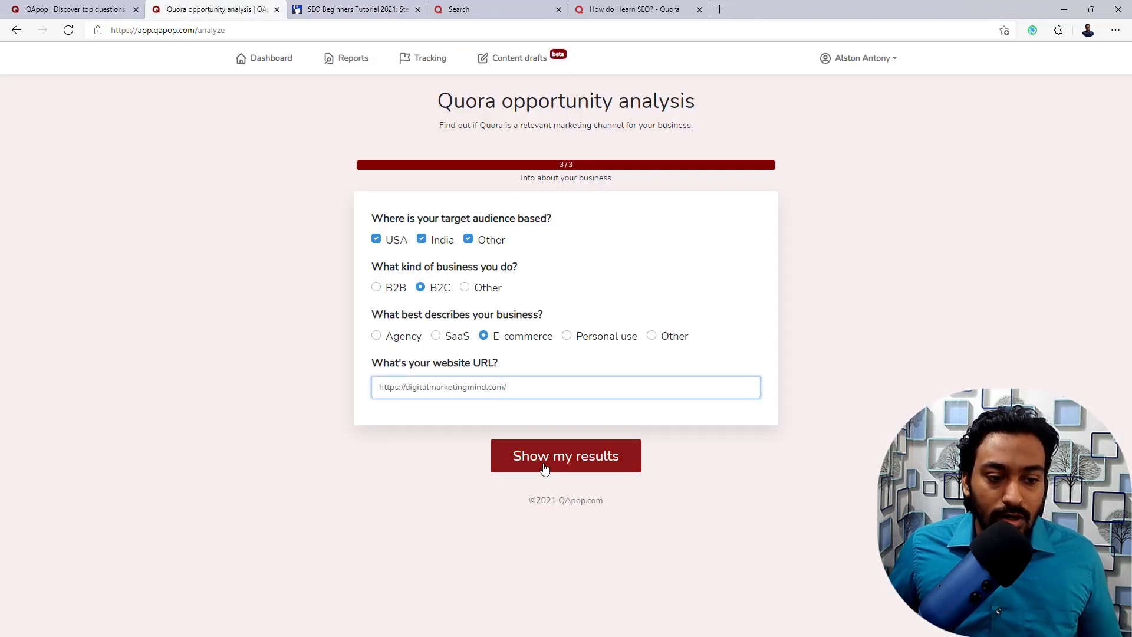
{"action": "left_click", "coordinate": [543, 469]}
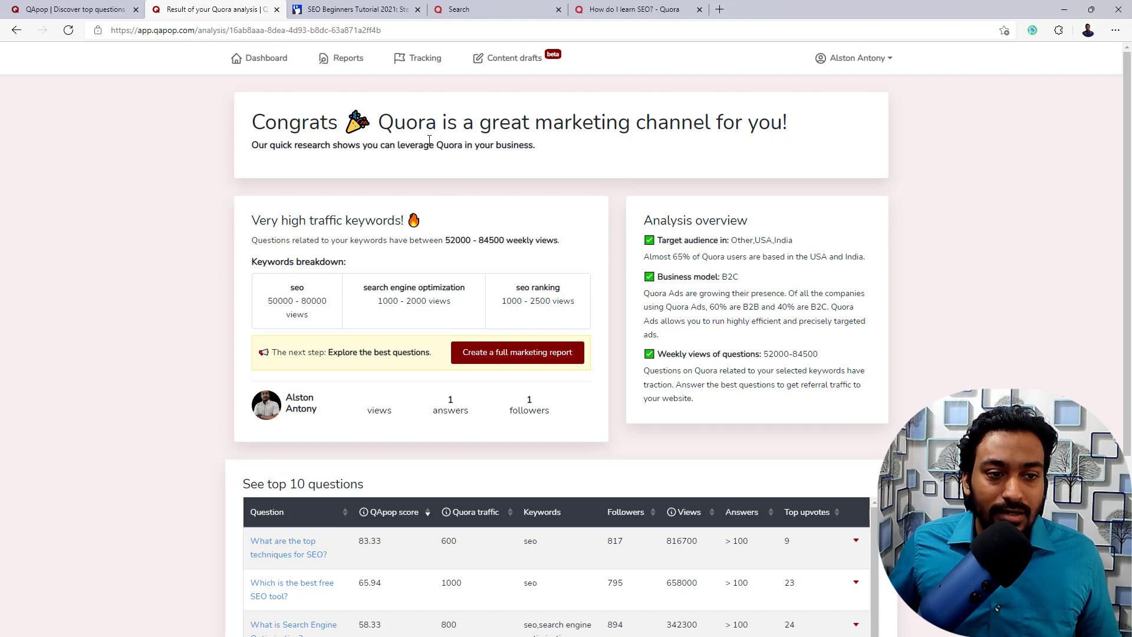
- Review the analysis's top 10 questions, and inspect the options of "What is Search Engine Optimization?" in Quora's search results for seo
{"action": "scroll", "coordinate": [515, 125], "scroll_direction": "down", "scroll_amount": 1}
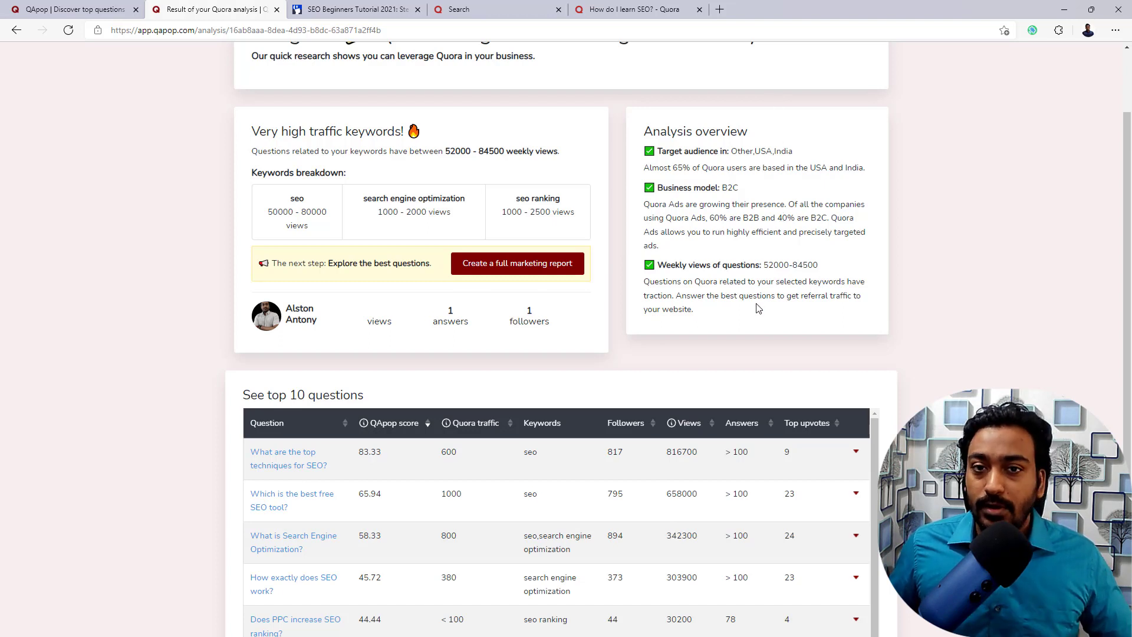
{"action": "scroll", "coordinate": [966, 256], "scroll_direction": "down", "scroll_amount": 3}
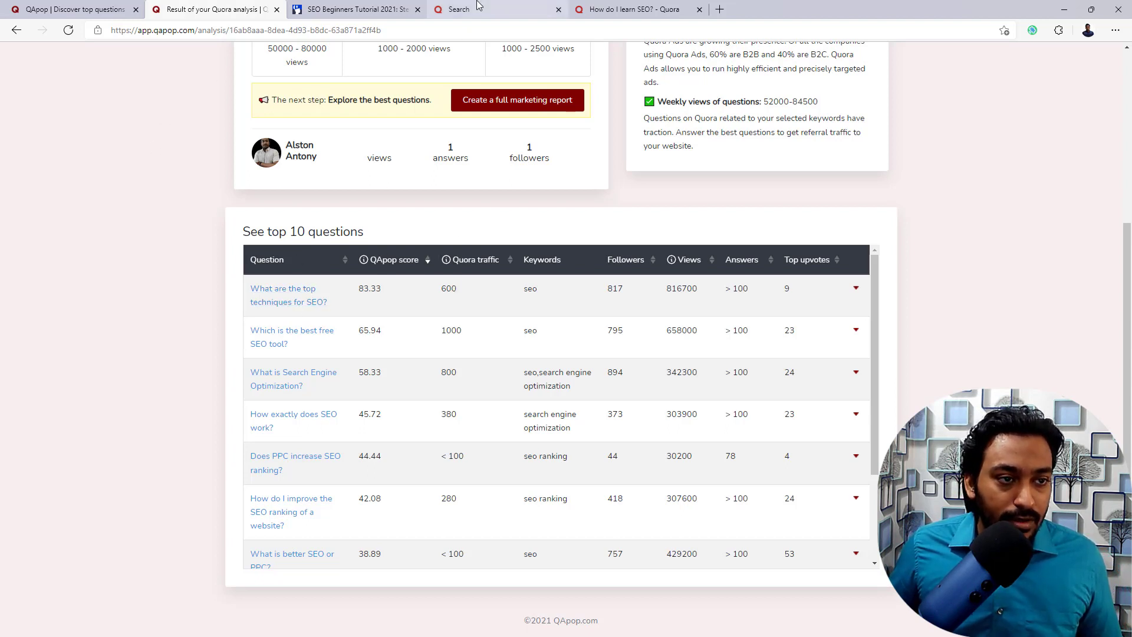
{"action": "left_click_drag", "start_coordinate": [479, 6], "coordinate": [348, 7]}
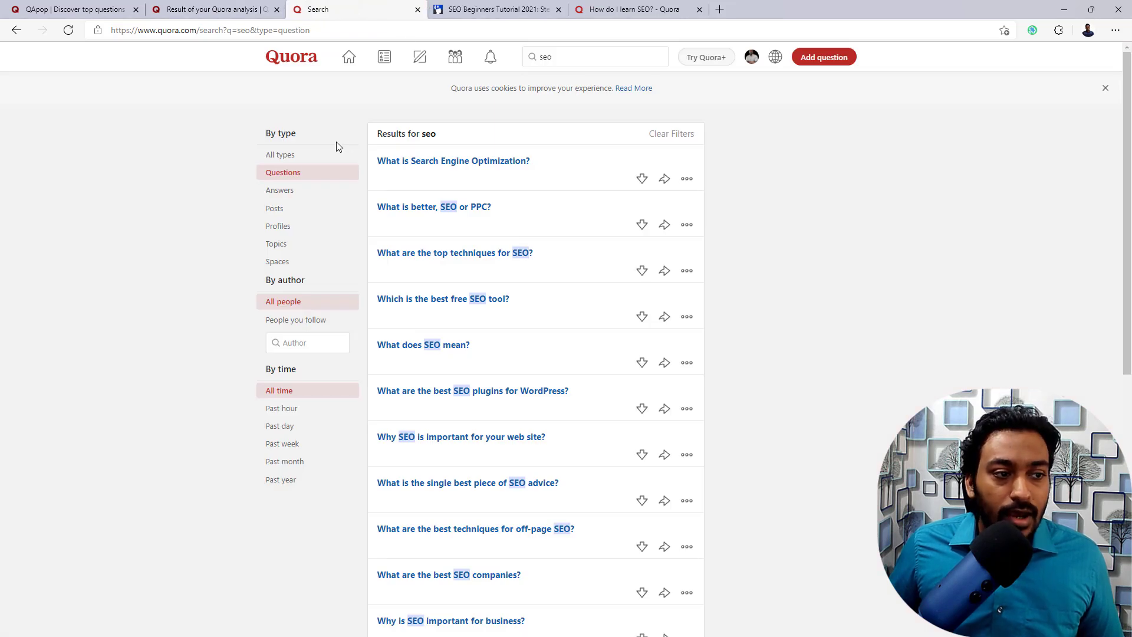
{"action": "left_click", "coordinate": [549, 61]}
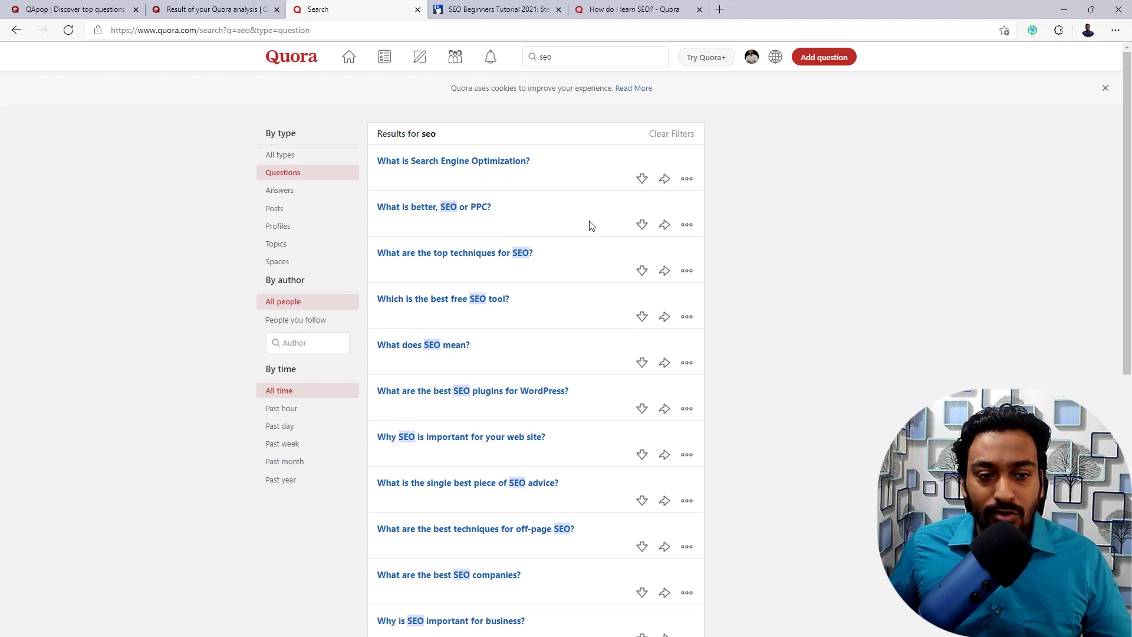
{"action": "left_click", "coordinate": [686, 179]}
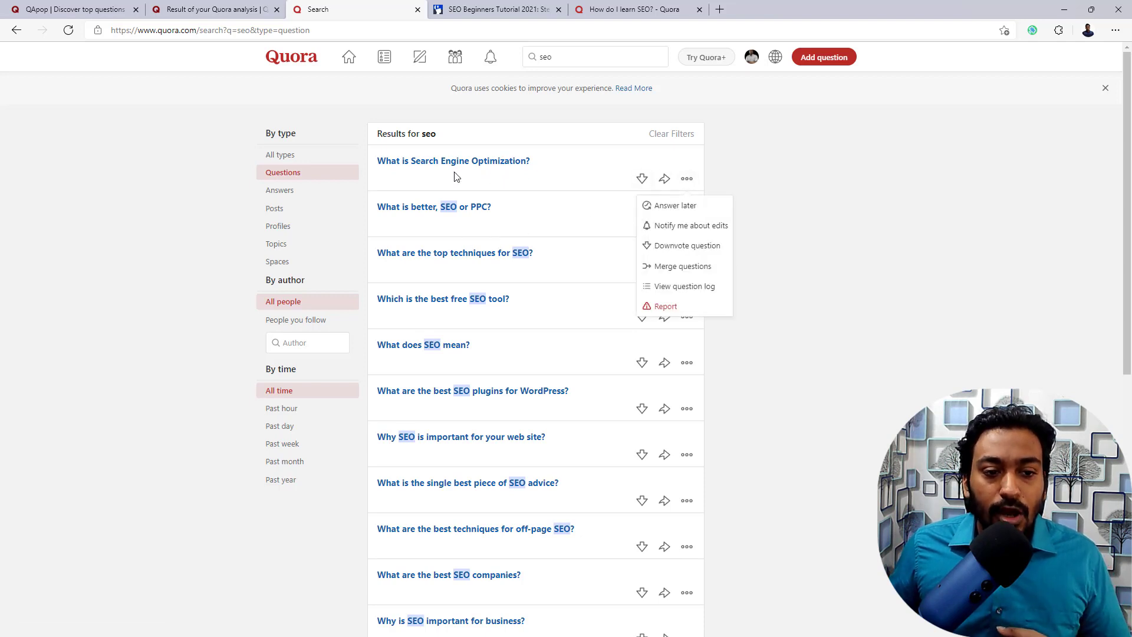
- Open "What is Search Engine Optimization?" from the Quora search results in a new tab, read through its answers and close it
{"action": "left_click", "coordinate": [780, 141]}
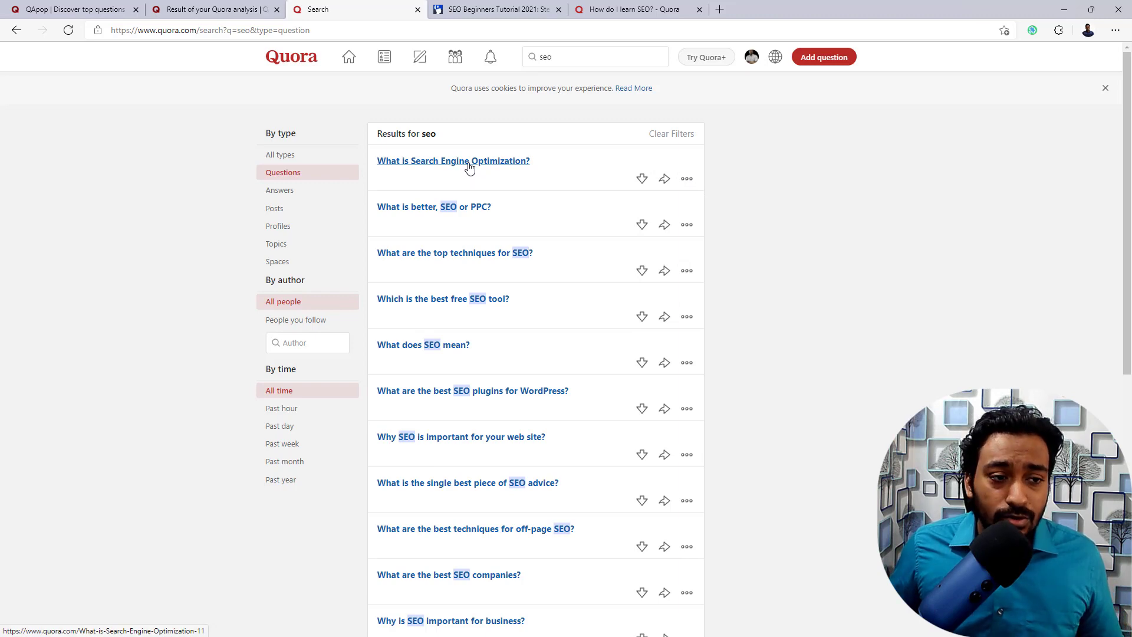
{"action": "right_click", "coordinate": [469, 168]}
{"action": "left_click", "coordinate": [493, 176]}
{"action": "left_click", "coordinate": [460, 5]}
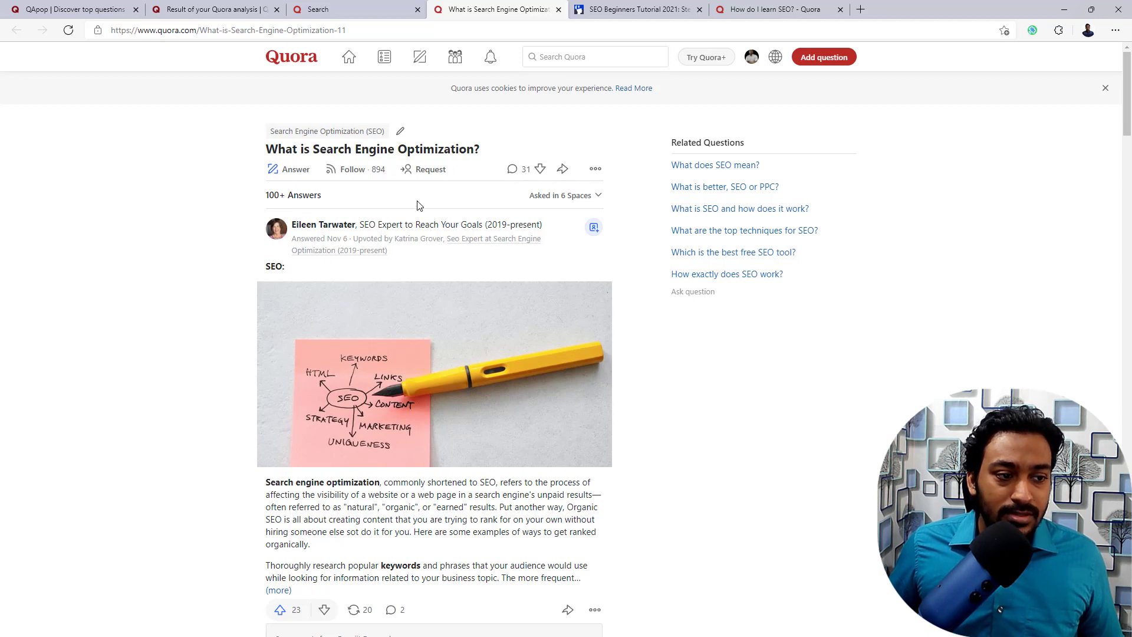
{"action": "scroll", "coordinate": [418, 201], "scroll_direction": "down", "scroll_amount": 5}
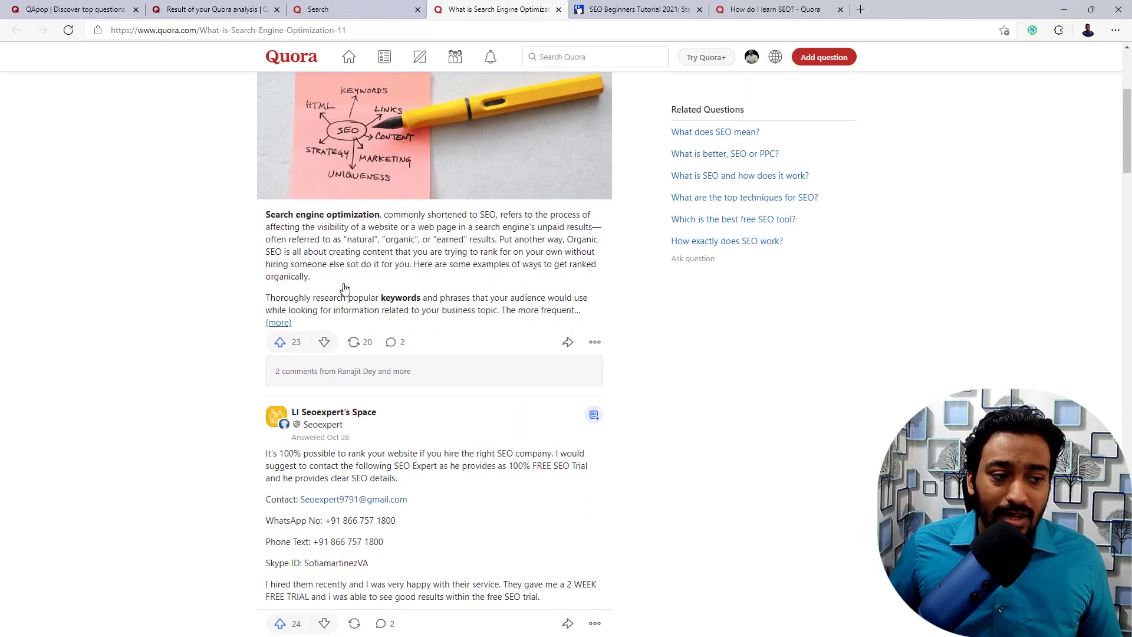
{"action": "scroll", "coordinate": [394, 318], "scroll_direction": "down", "scroll_amount": 2}
{"action": "scroll", "coordinate": [394, 319], "scroll_direction": "down", "scroll_amount": 3}
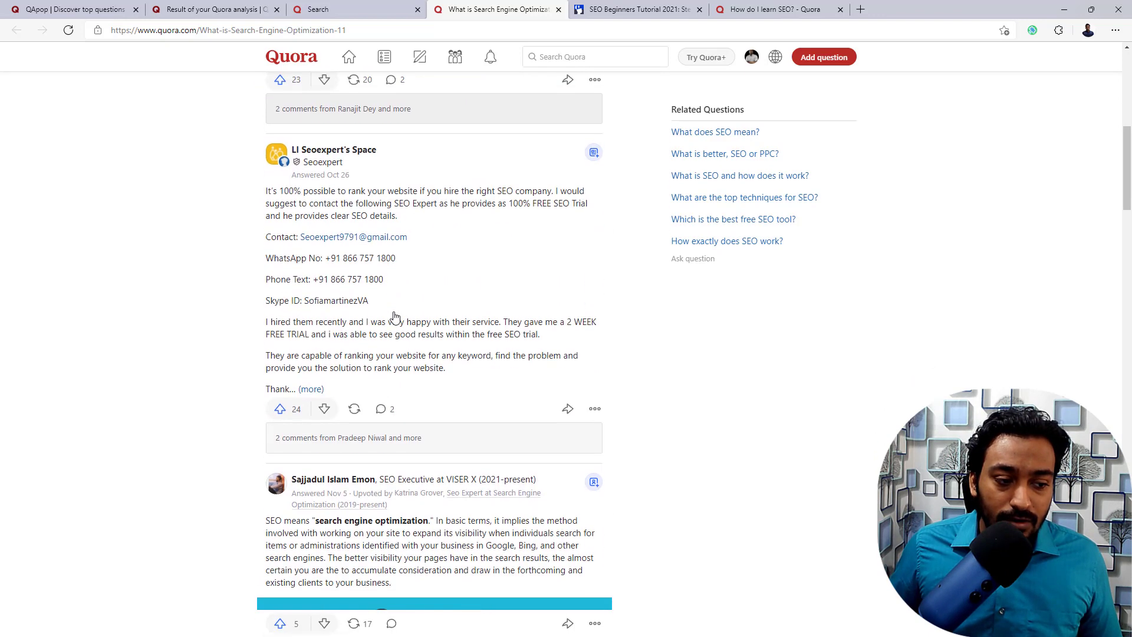
{"action": "left_click", "coordinate": [557, 9]}
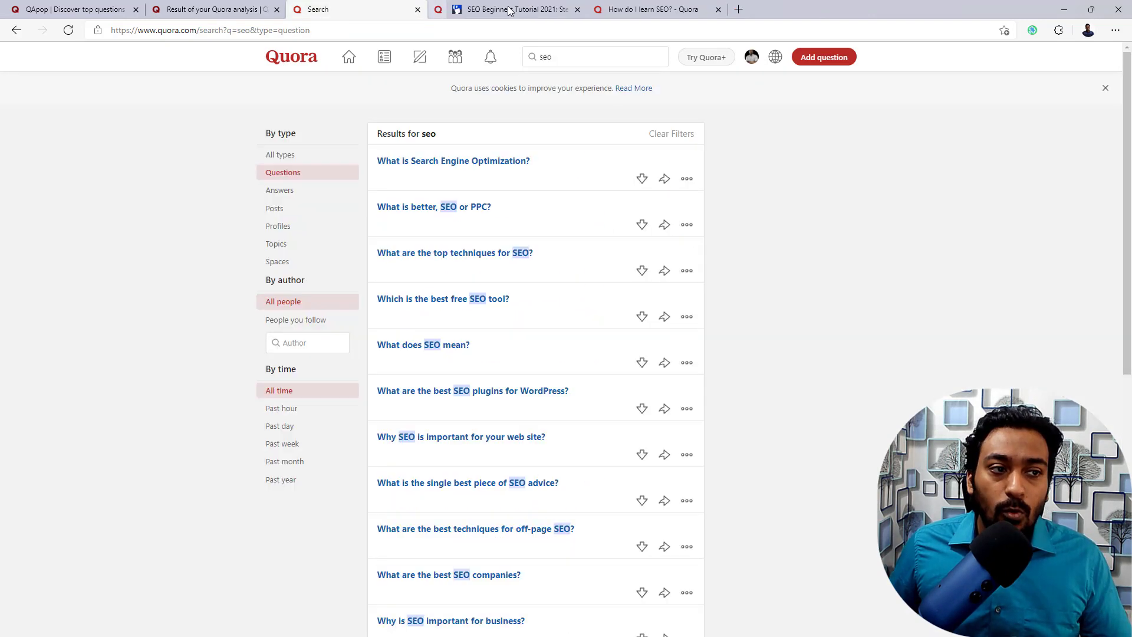
- Return to the QApop analysis and examine the top 10 questions' metrics and the Quora topics of "What are the top techniques for SEO?"
{"action": "left_click", "coordinate": [224, 10]}
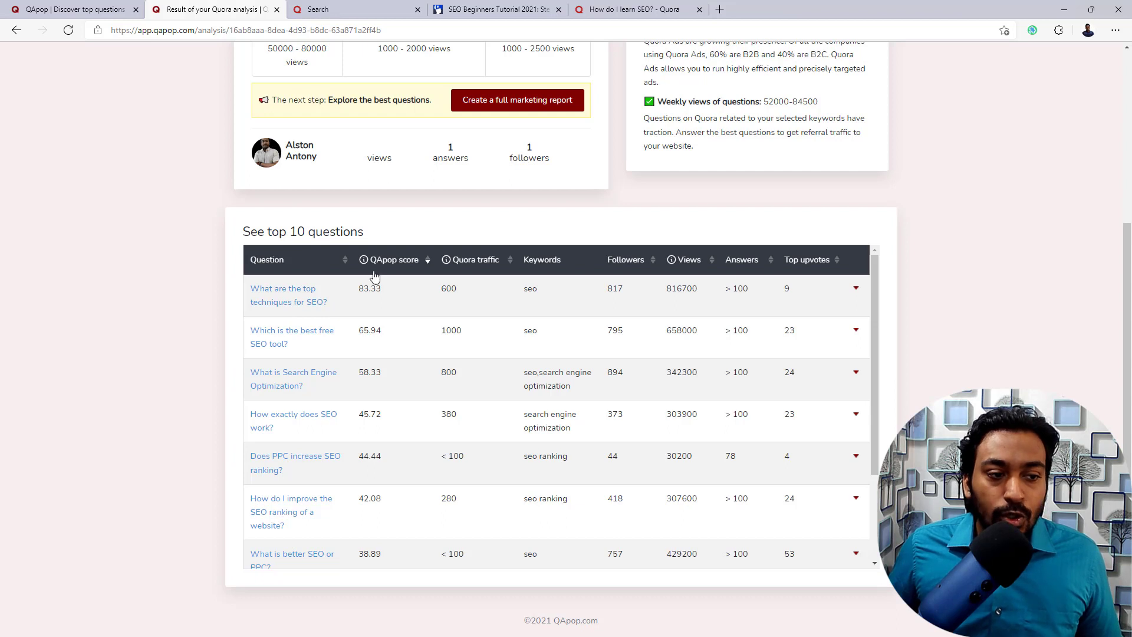
{"action": "mouse_move", "coordinate": [364, 264]}
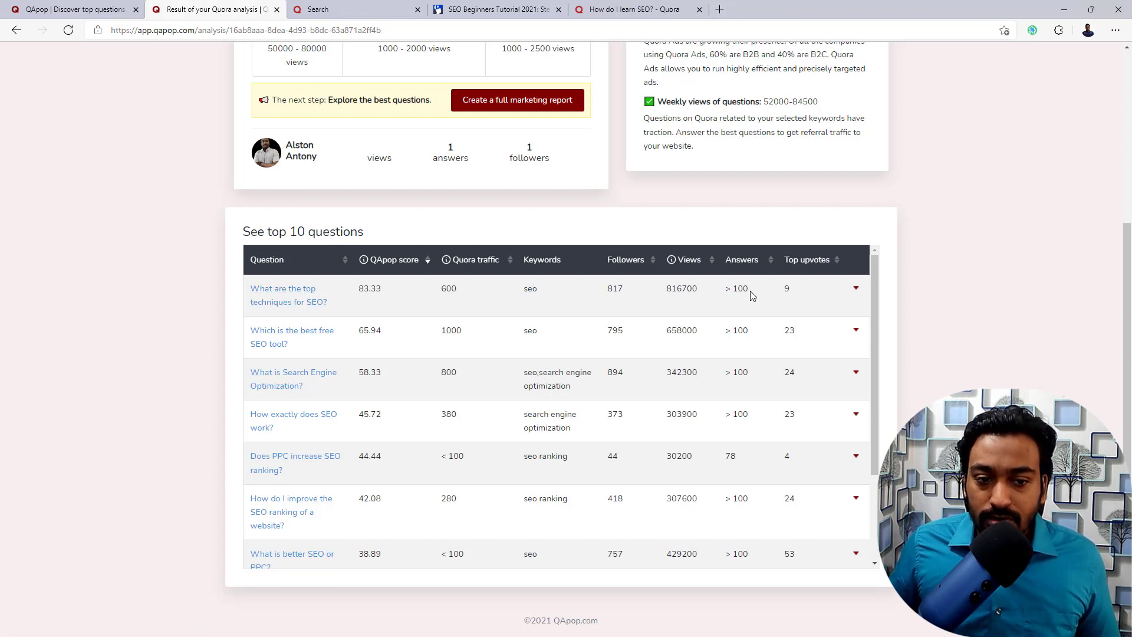
{"action": "left_click", "coordinate": [856, 290]}
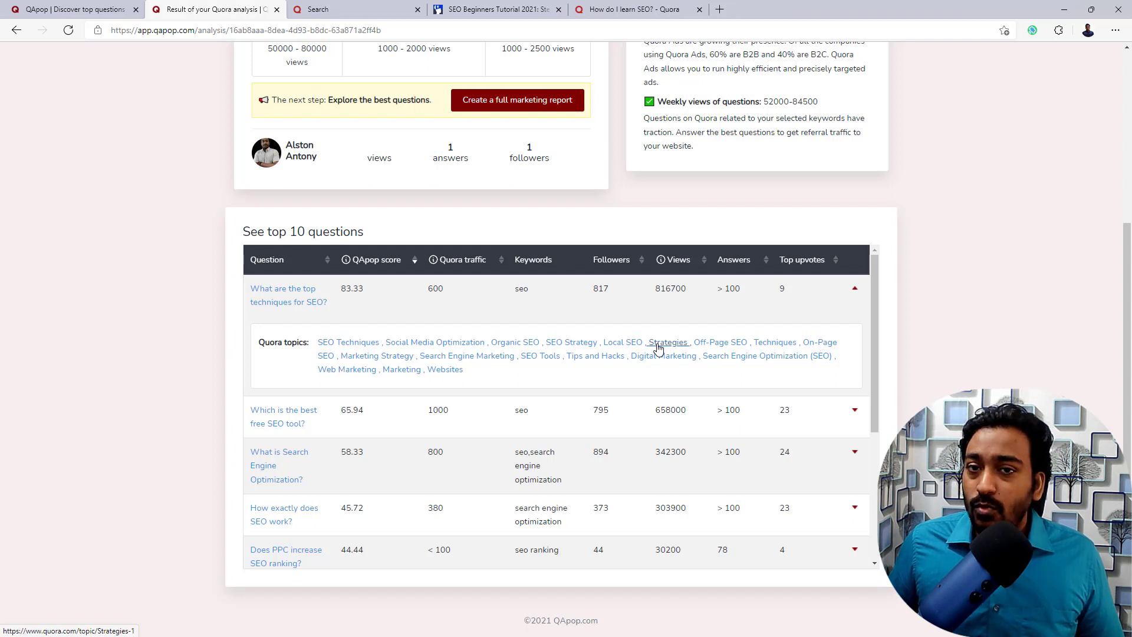
{"action": "left_click", "coordinate": [855, 293]}
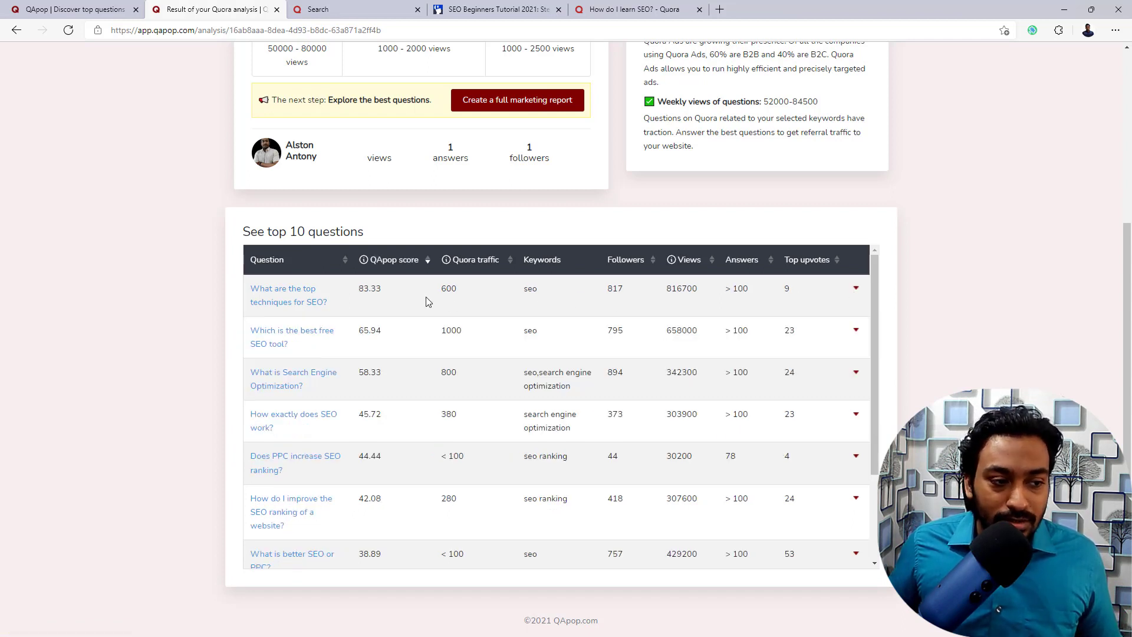
{"action": "scroll", "coordinate": [425, 299], "scroll_direction": "down", "scroll_amount": 3}
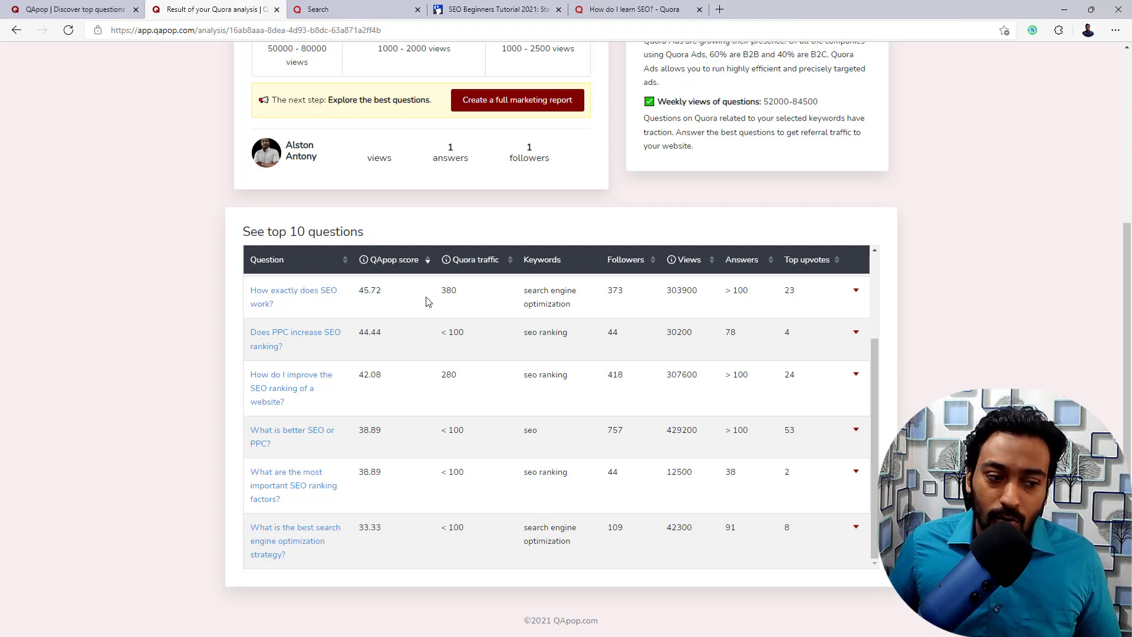
{"action": "scroll", "coordinate": [467, 446], "scroll_direction": "up", "scroll_amount": 2}
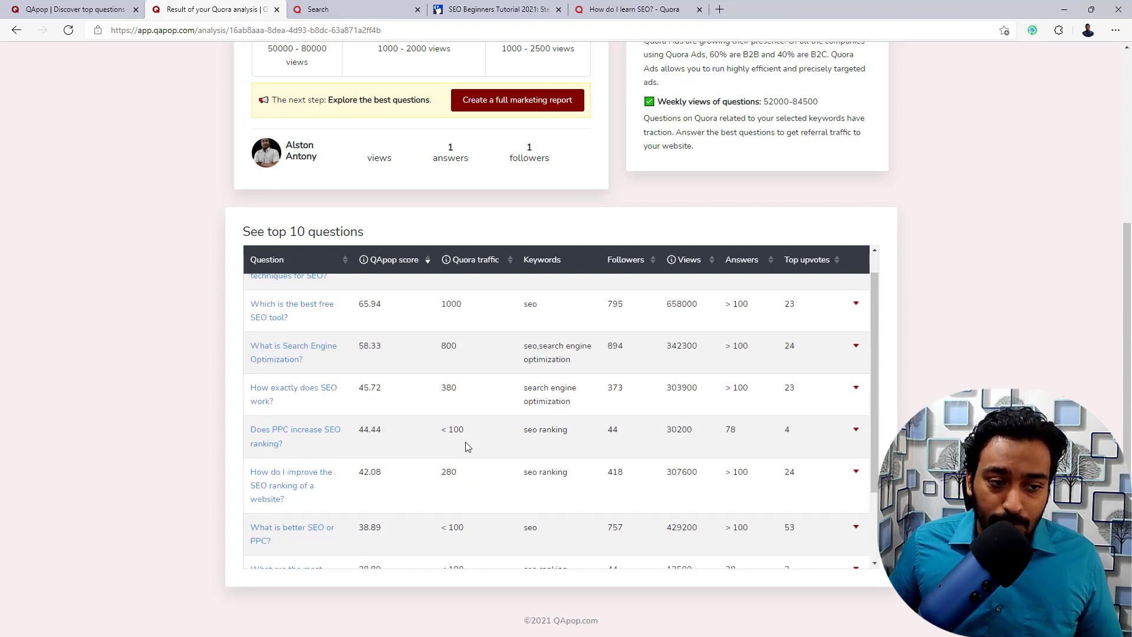
{"action": "scroll", "coordinate": [467, 446], "scroll_direction": "up", "scroll_amount": 1}
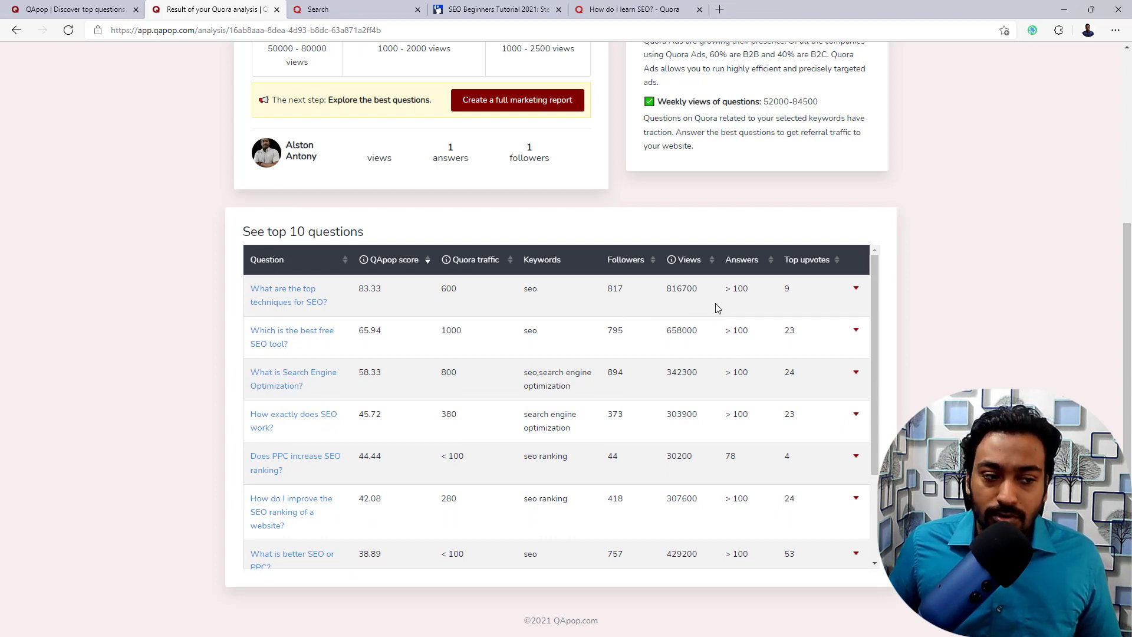
{"action": "scroll", "coordinate": [346, 357], "scroll_direction": "down", "scroll_amount": 1}
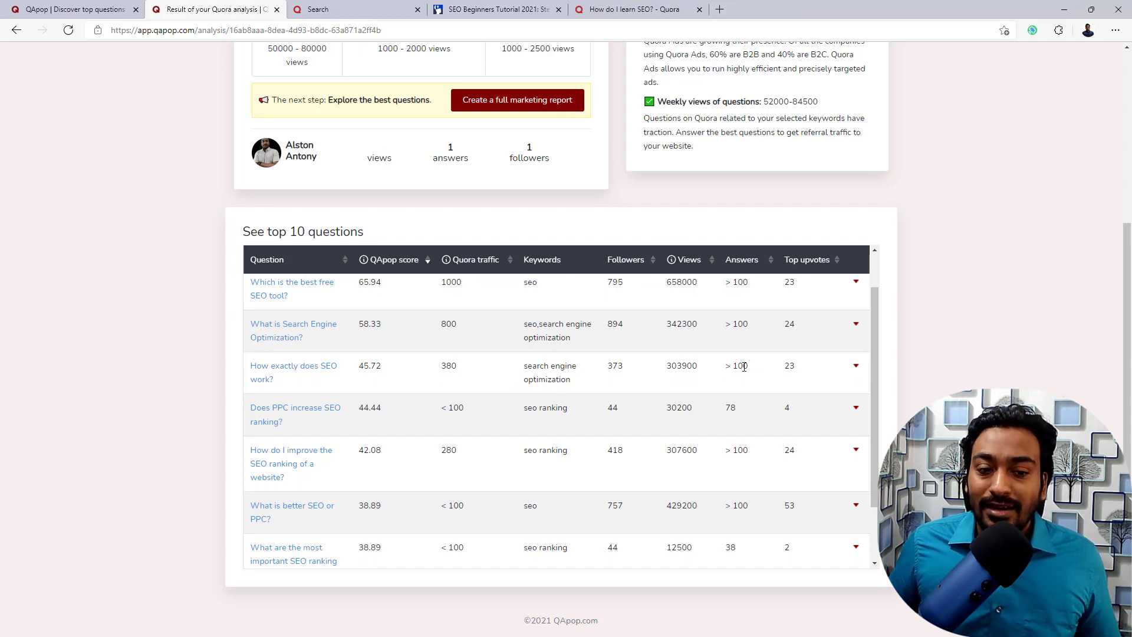
{"action": "scroll", "coordinate": [695, 339], "scroll_direction": "up", "scroll_amount": 1}
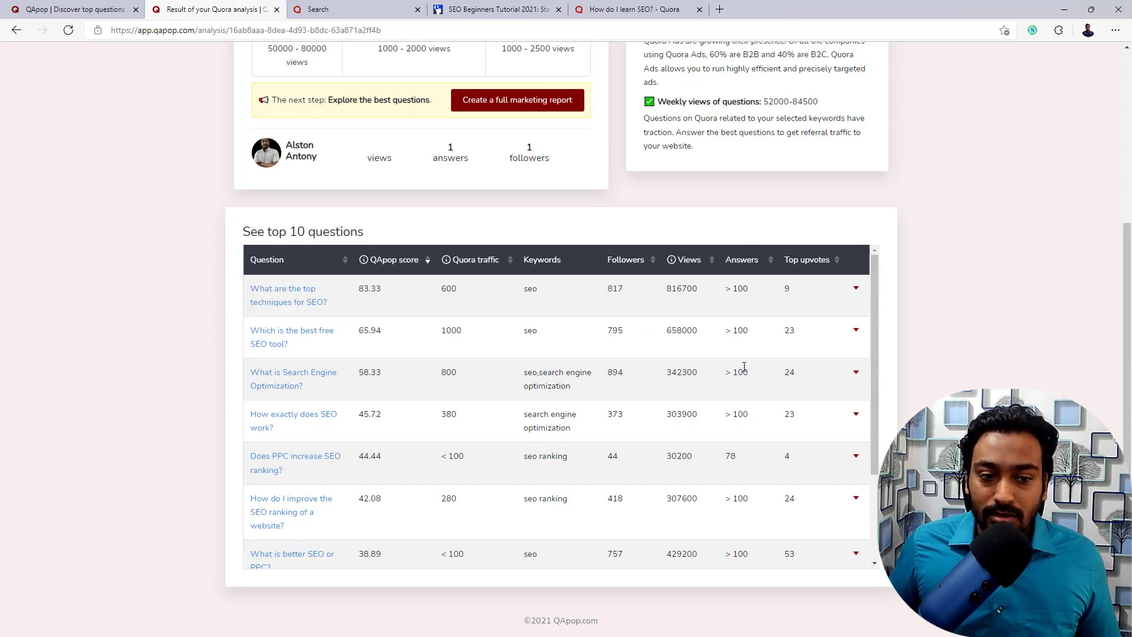
- Sort the top 10 questions in descending order by views, by Quora traffic and finally by followers
{"action": "left_click", "coordinate": [698, 264]}
{"action": "left_click", "coordinate": [698, 268]}
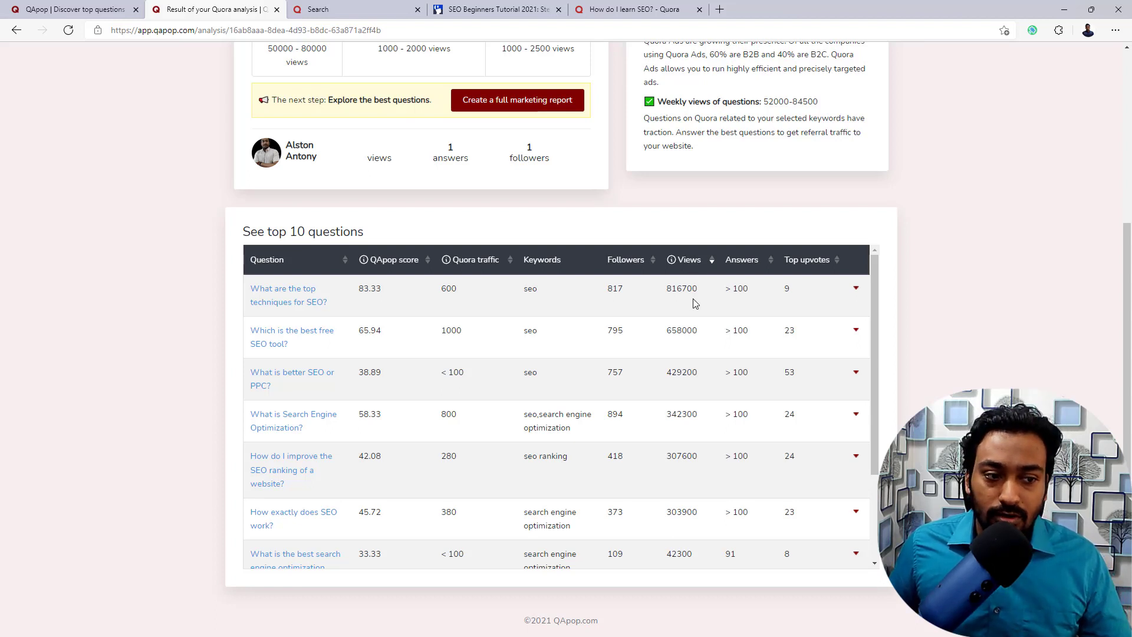
{"action": "left_click", "coordinate": [460, 271]}
{"action": "left_click", "coordinate": [460, 271]}
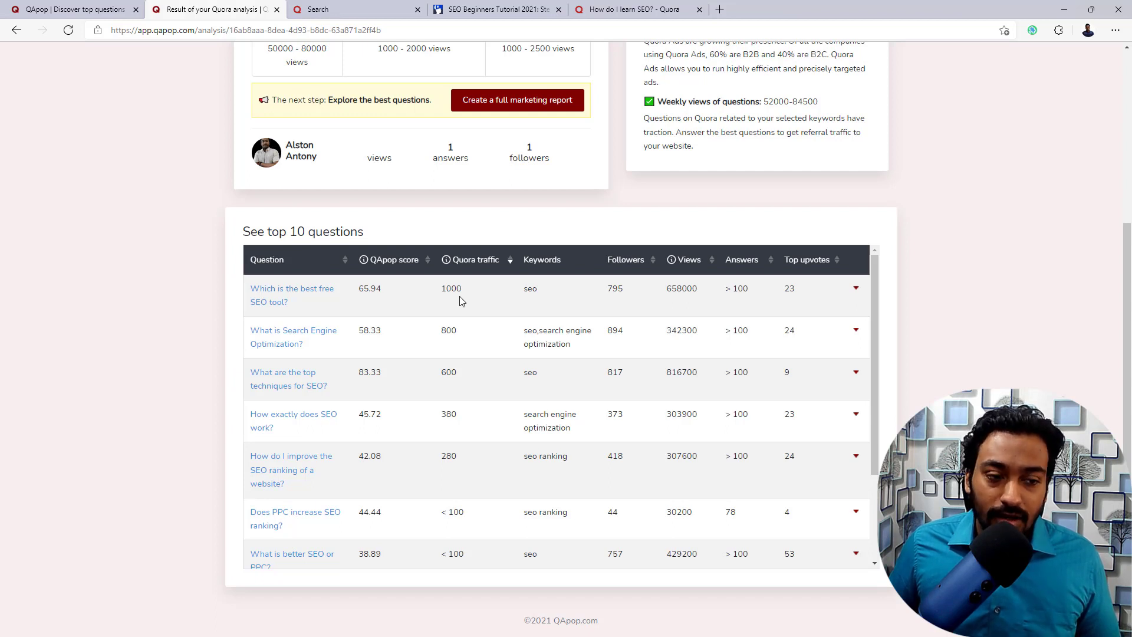
{"action": "left_click", "coordinate": [628, 267]}
{"action": "left_click", "coordinate": [628, 267]}
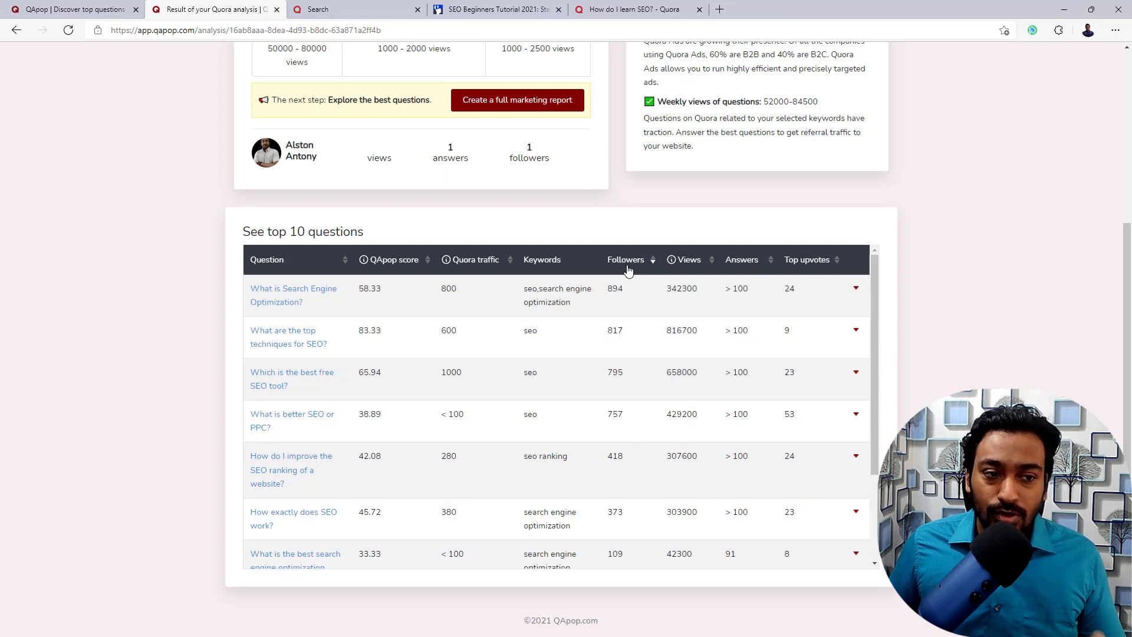
- Start a full marketing report from the analysis results and name it SEO Tutorial
{"action": "scroll", "coordinate": [628, 270], "scroll_direction": "up", "scroll_amount": 5}
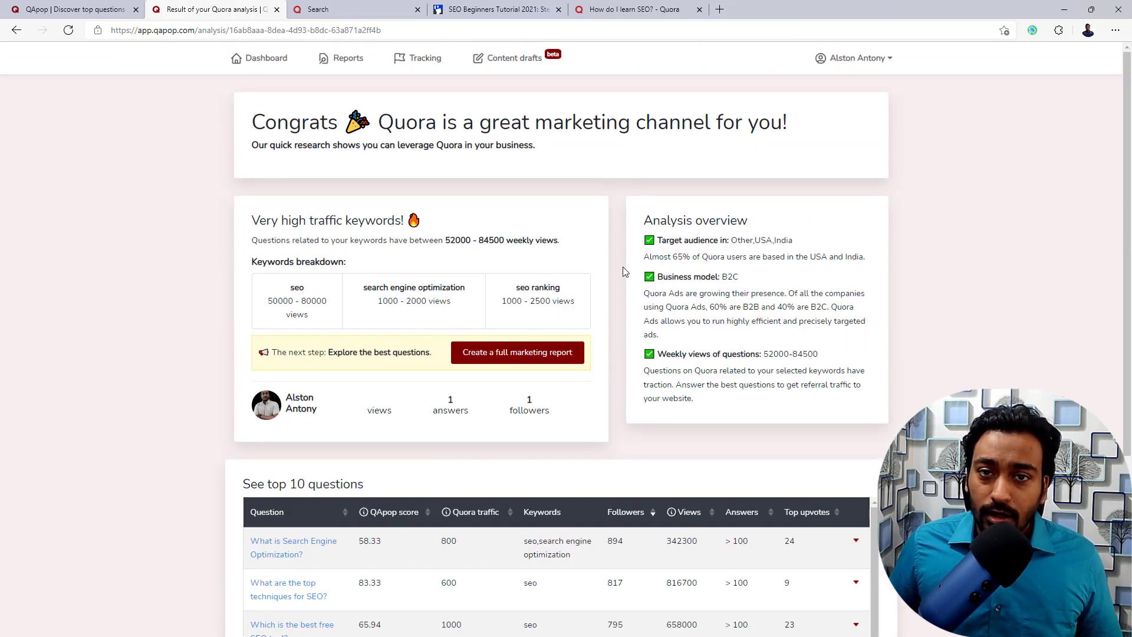
{"action": "left_click", "coordinate": [530, 361]}
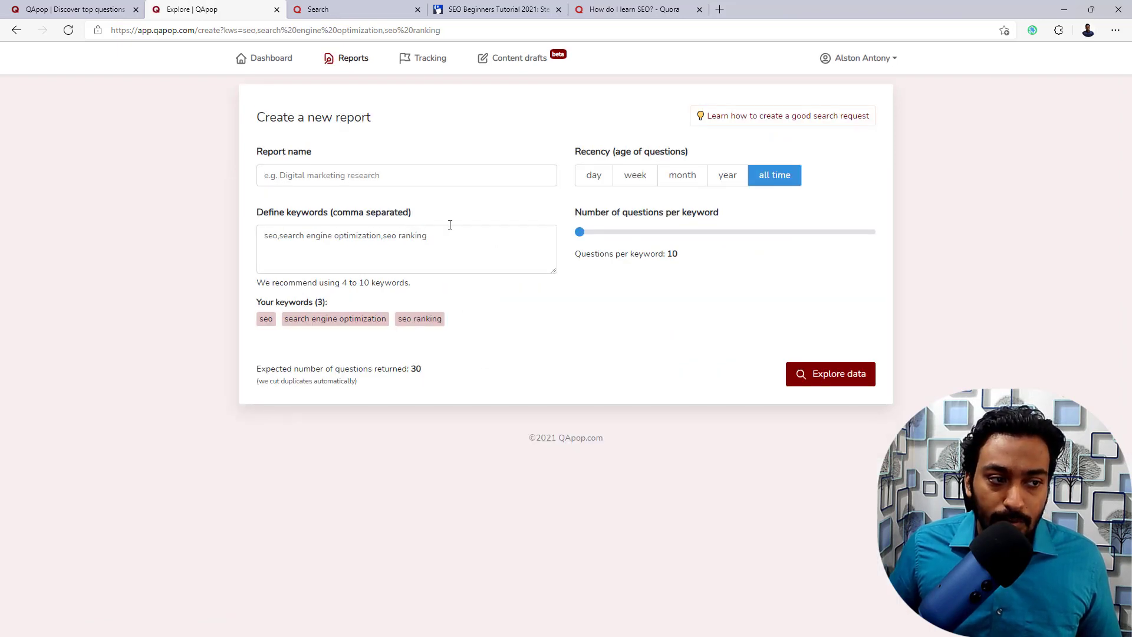
{"action": "left_click", "coordinate": [449, 184]}
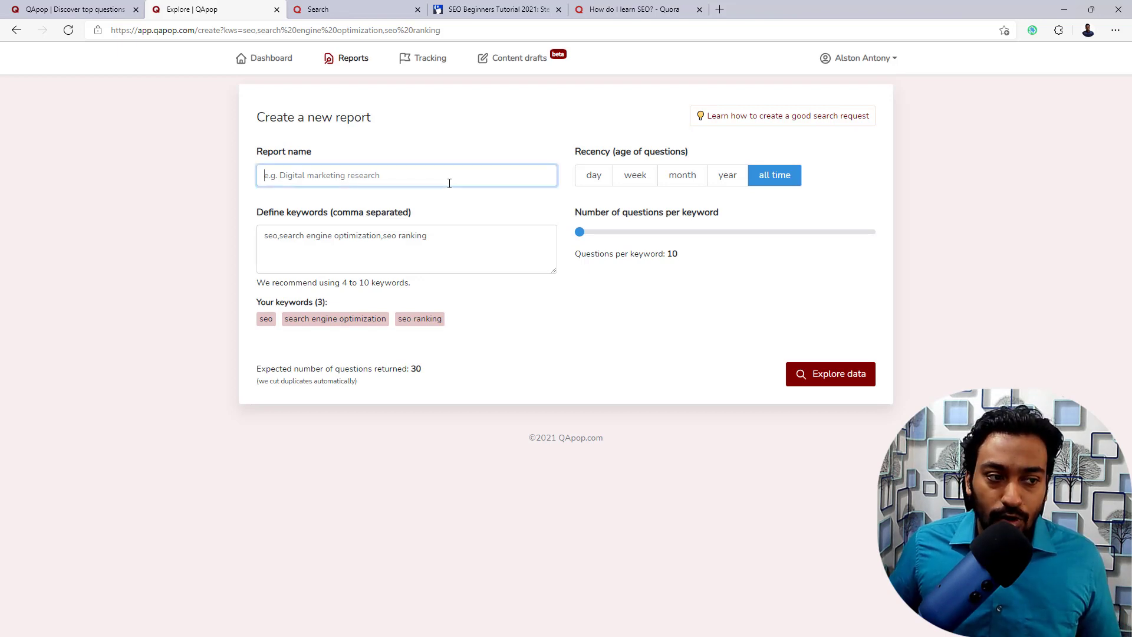
{"action": "type", "text": "S"}
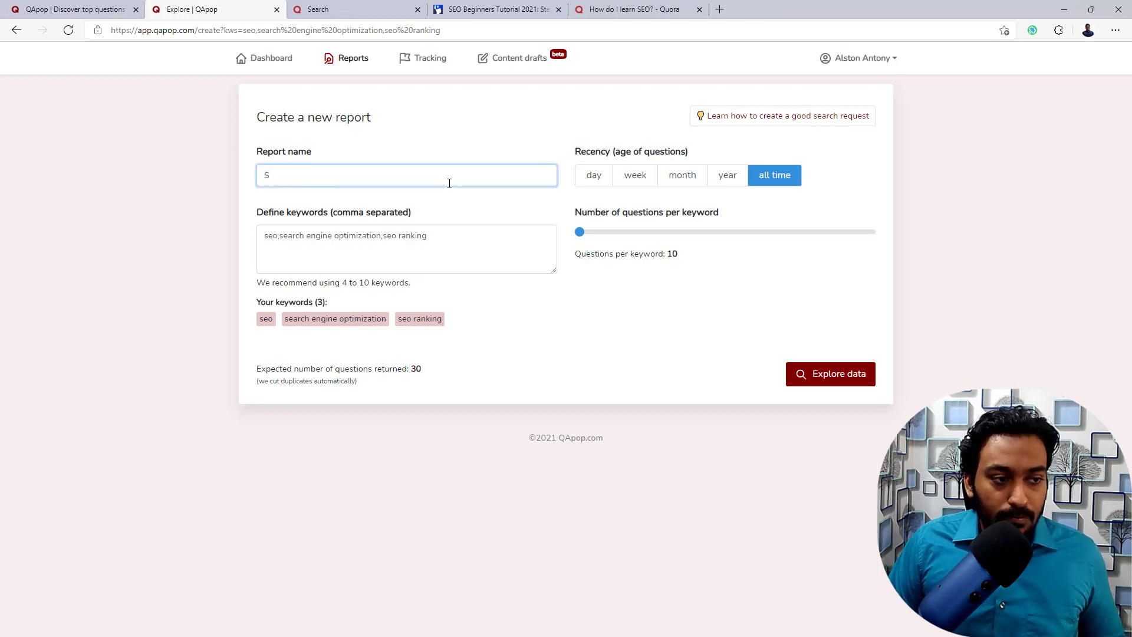
{"action": "type", "text": "EO Tutor"}
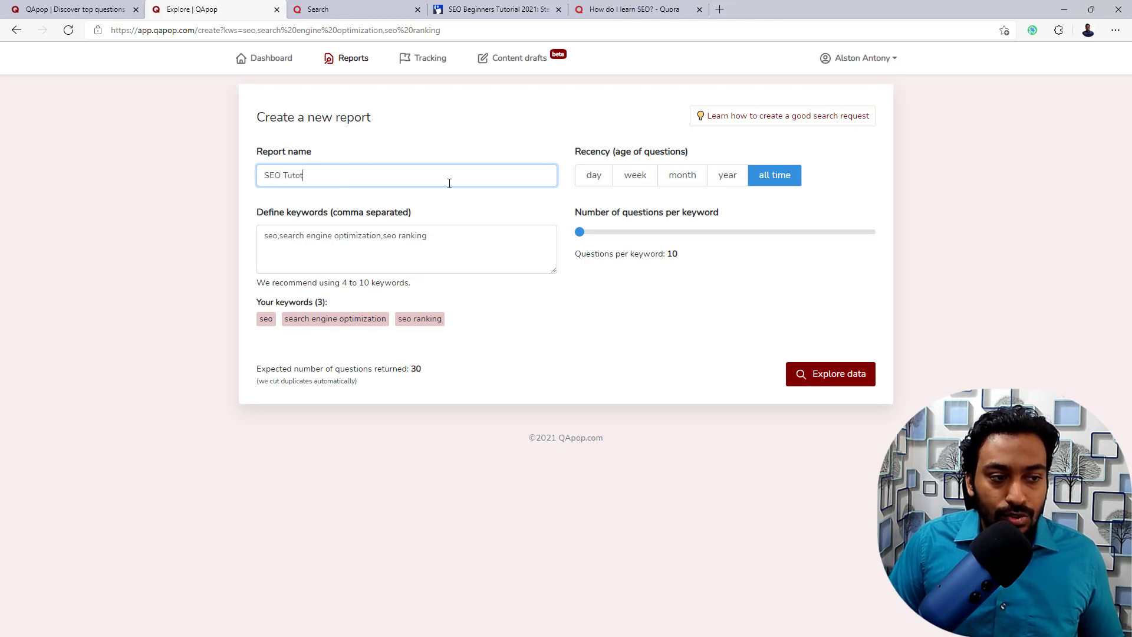
{"action": "type", "text": "ial"}
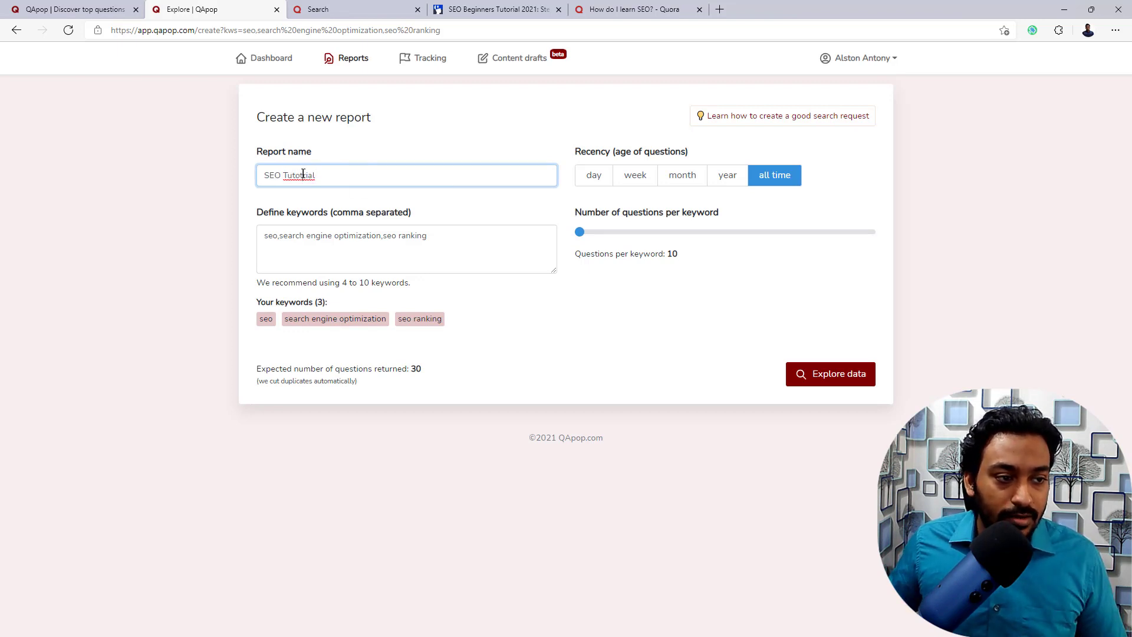
{"action": "right_click", "coordinate": [303, 174]}
{"action": "left_click", "coordinate": [336, 183]}
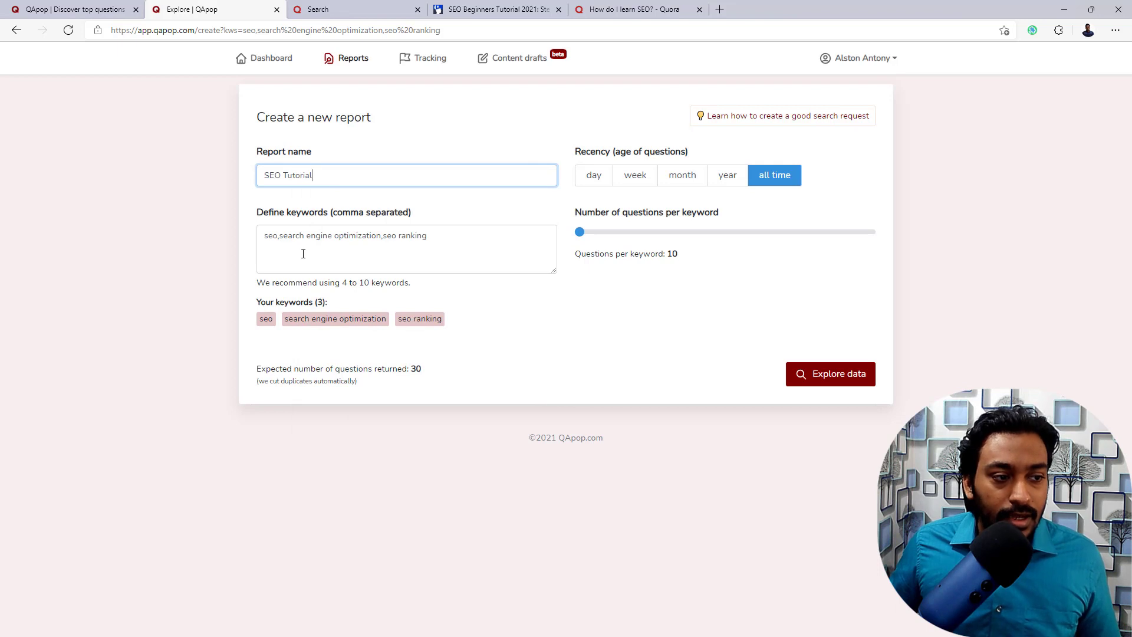
- Add seo basics to the end of the report's keyword list
{"action": "left_click", "coordinate": [295, 236]}
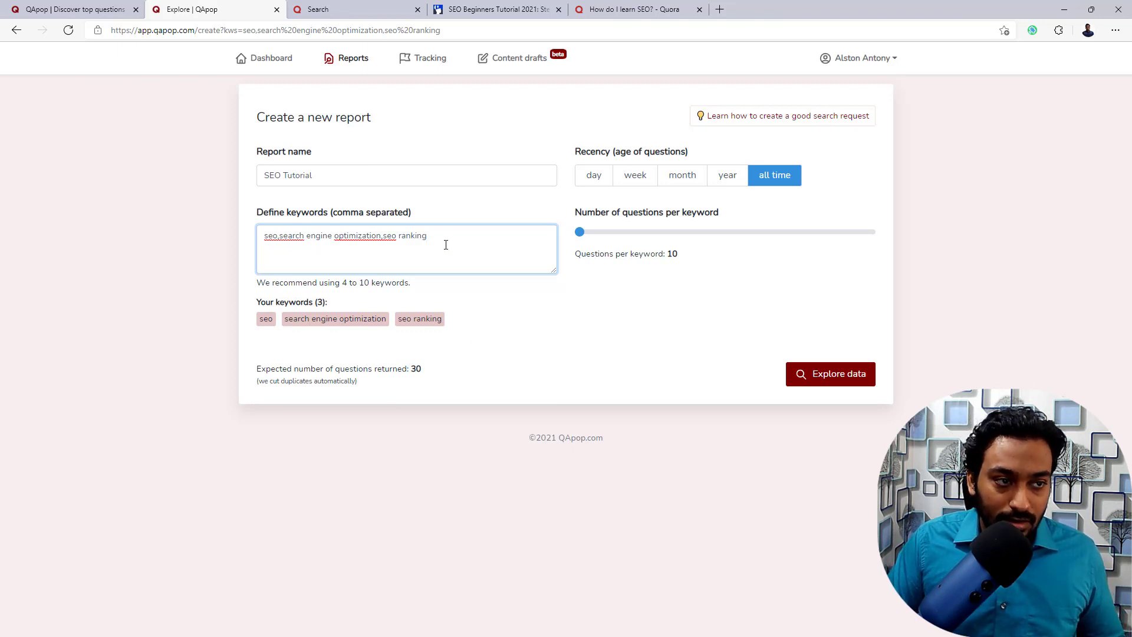
{"action": "type", "text": ",seo b"}
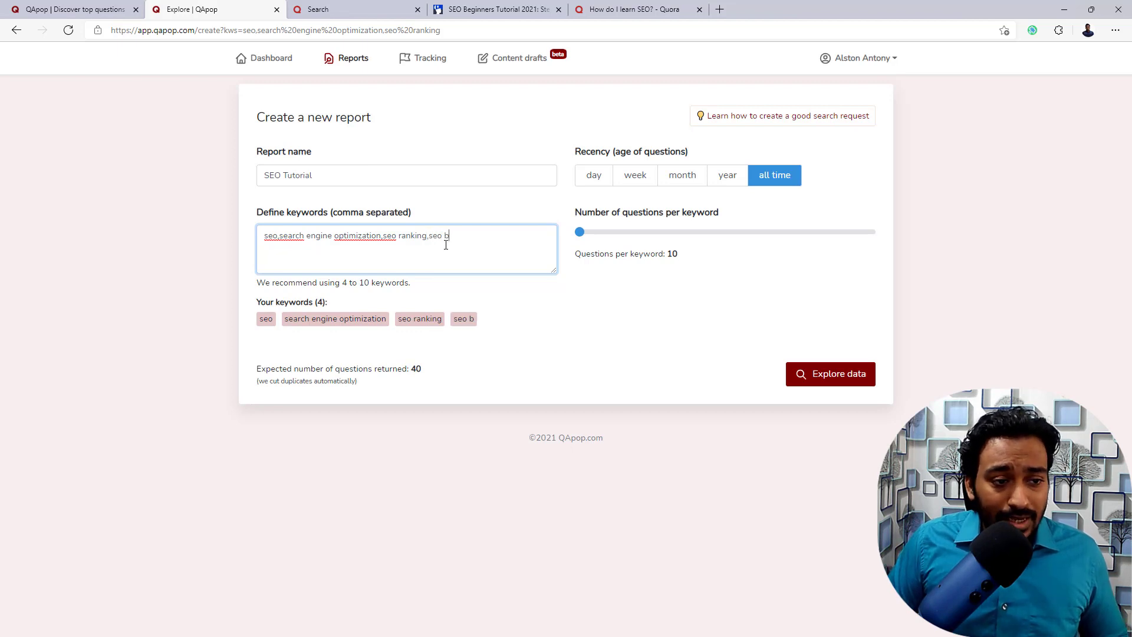
{"action": "type", "text": "asics"}
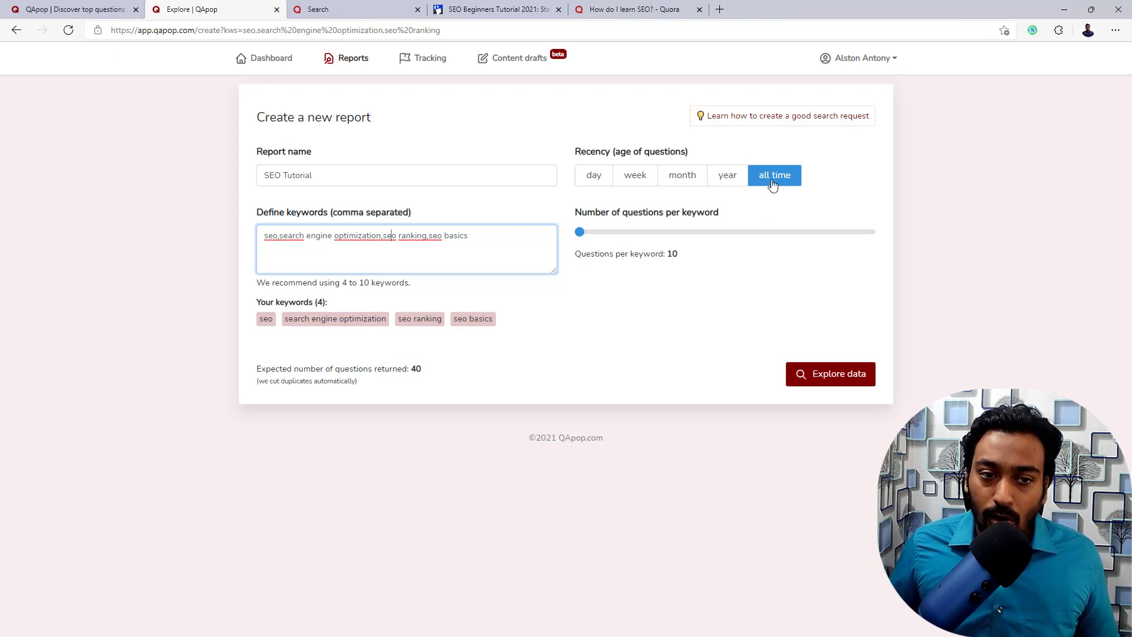
- Try 50 questions per keyword for the report, and return the number to 10
{"action": "left_click", "coordinate": [581, 233]}
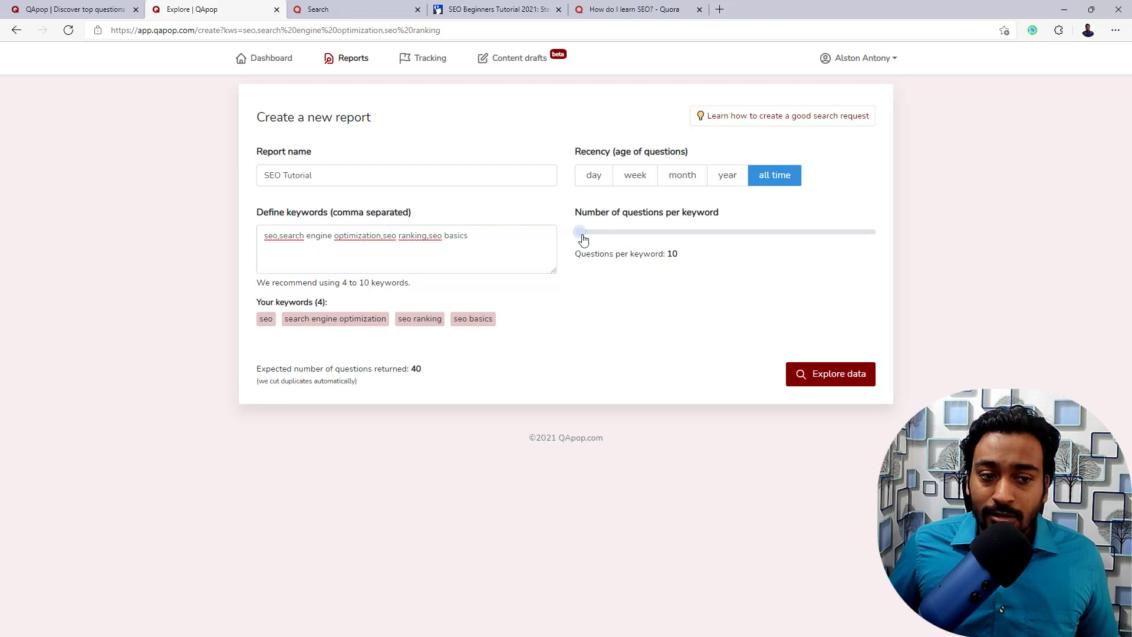
{"action": "left_click_drag", "start_coordinate": [583, 238], "coordinate": [876, 231]}
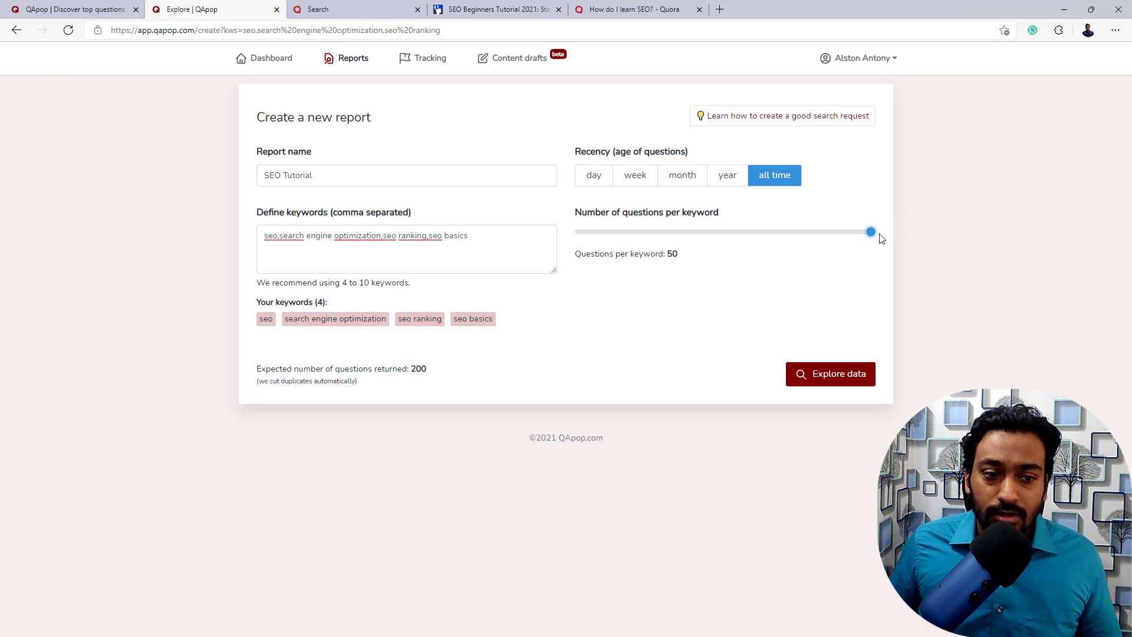
{"action": "left_click_drag", "start_coordinate": [872, 232], "coordinate": [607, 241]}
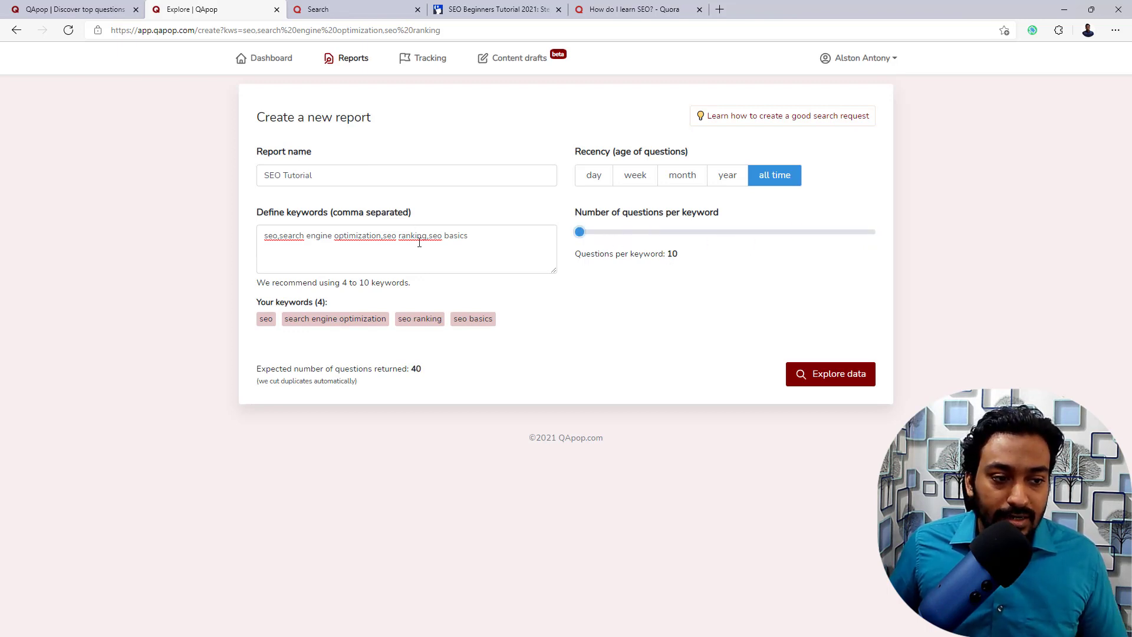
- Remove seo basics from the report's keyword list
{"action": "left_click_drag", "start_coordinate": [426, 235], "coordinate": [480, 235]}
{"action": "key", "text": "BackSpace"}
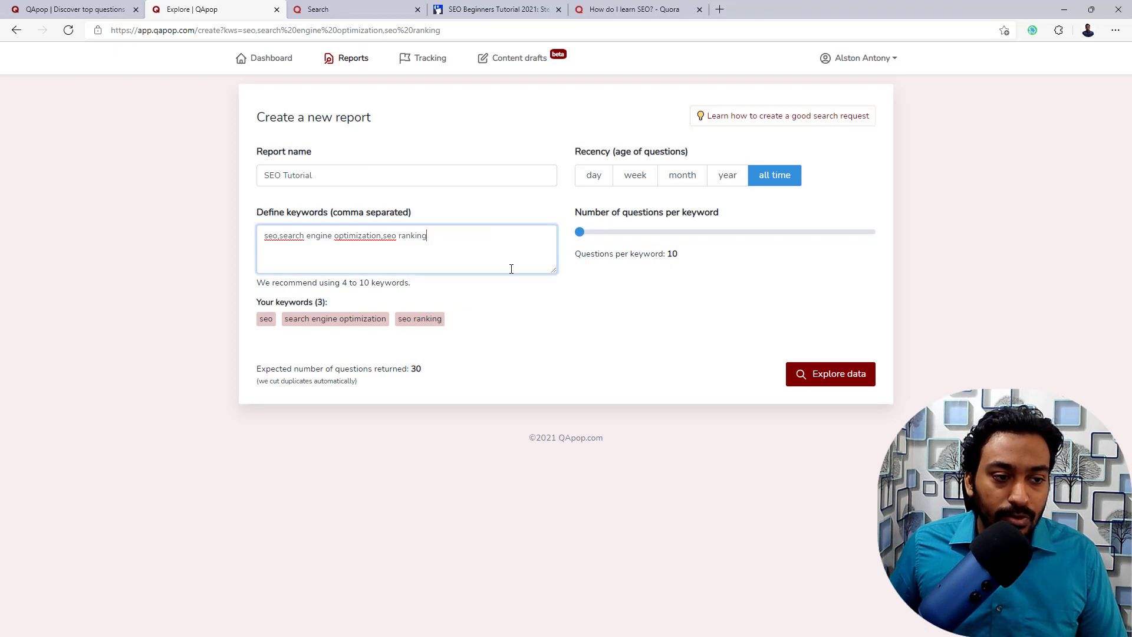
{"action": "left_click", "coordinate": [572, 317]}
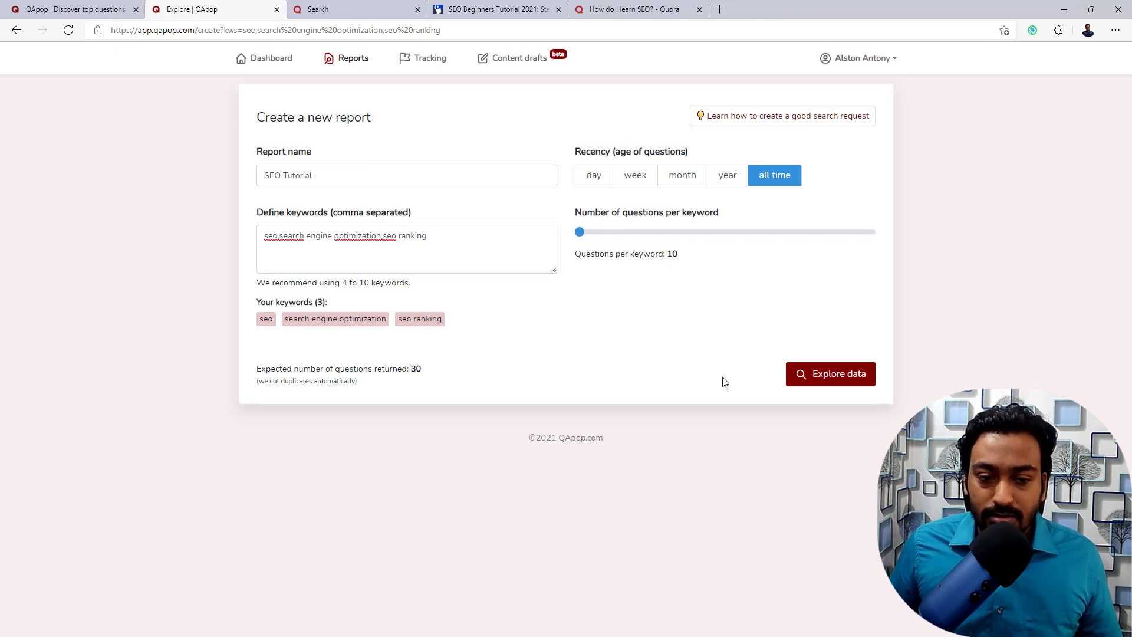
- Generate the SEO Tutorial report and look through its list of best questions to answer
{"action": "left_click", "coordinate": [835, 380]}
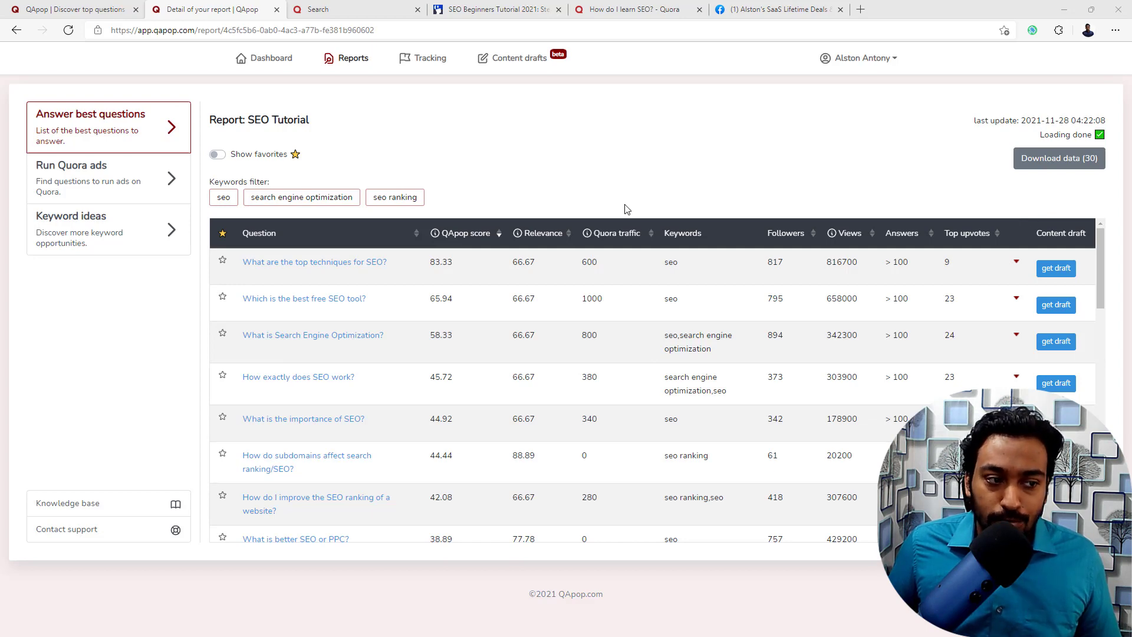
{"action": "scroll", "coordinate": [495, 280], "scroll_direction": "down", "scroll_amount": 3}
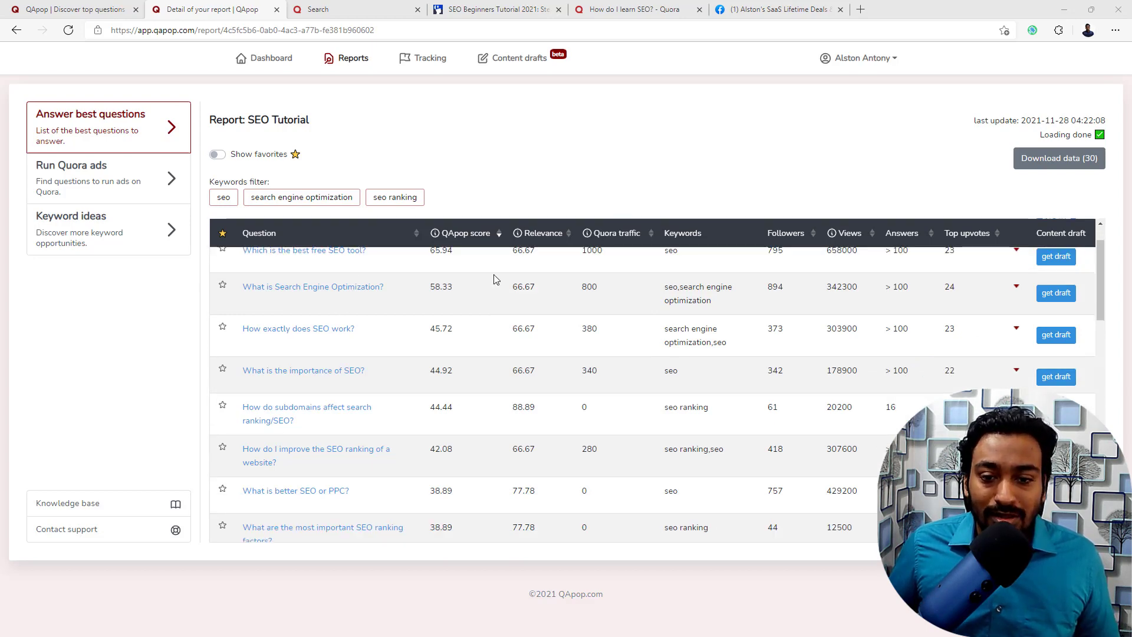
{"action": "scroll", "coordinate": [496, 280], "scroll_direction": "down", "scroll_amount": 2}
{"action": "scroll", "coordinate": [471, 277], "scroll_direction": "up", "scroll_amount": 5}
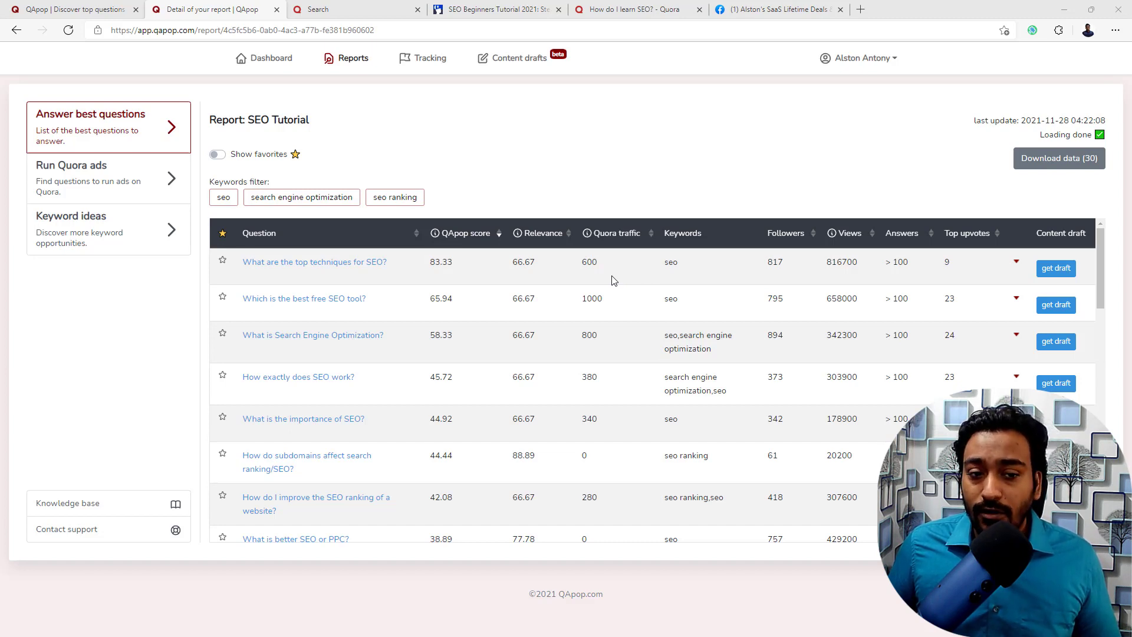
- Sort the report's questions by QApop score, lowest first and back to highest first, and compare them with Quora's own search results for seo
{"action": "left_click", "coordinate": [450, 240]}
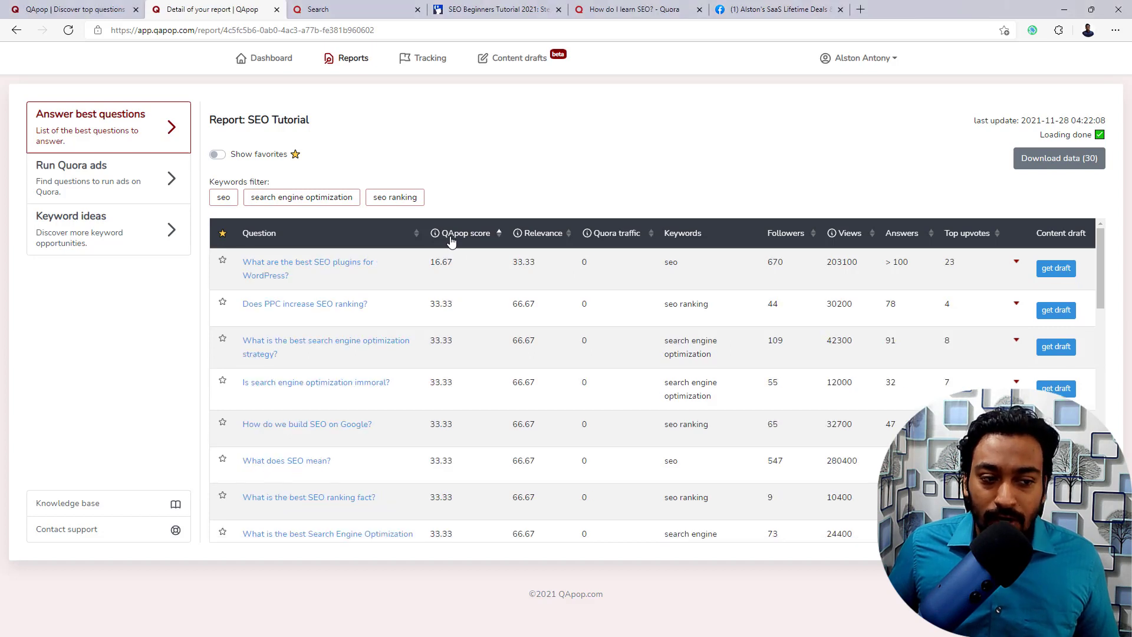
{"action": "left_click", "coordinate": [451, 242]}
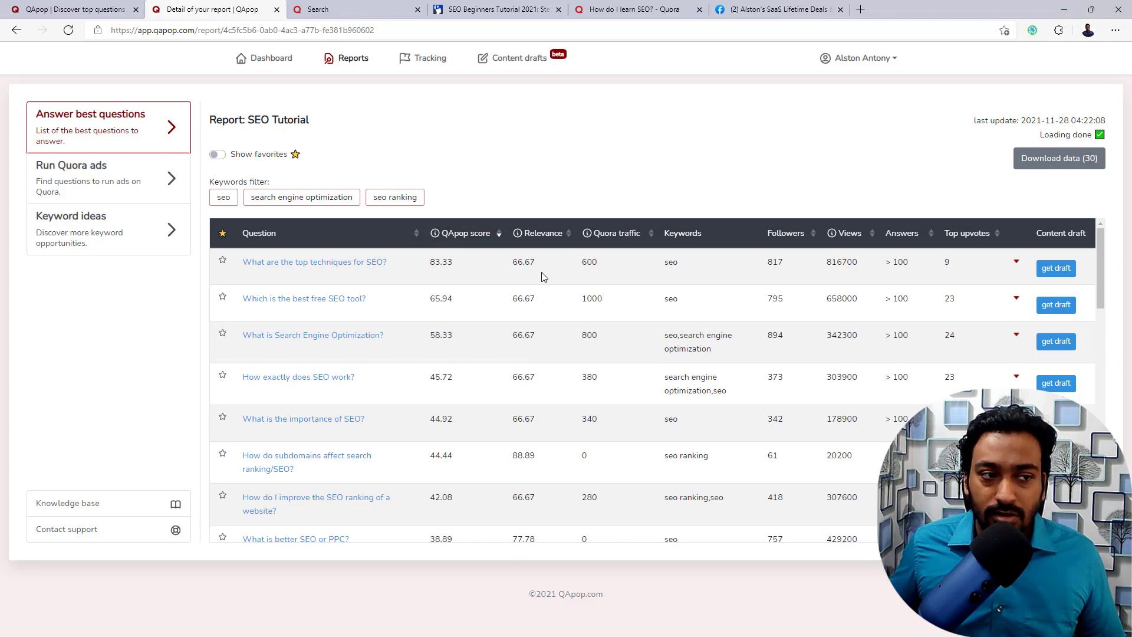
{"action": "left_click", "coordinate": [354, 7]}
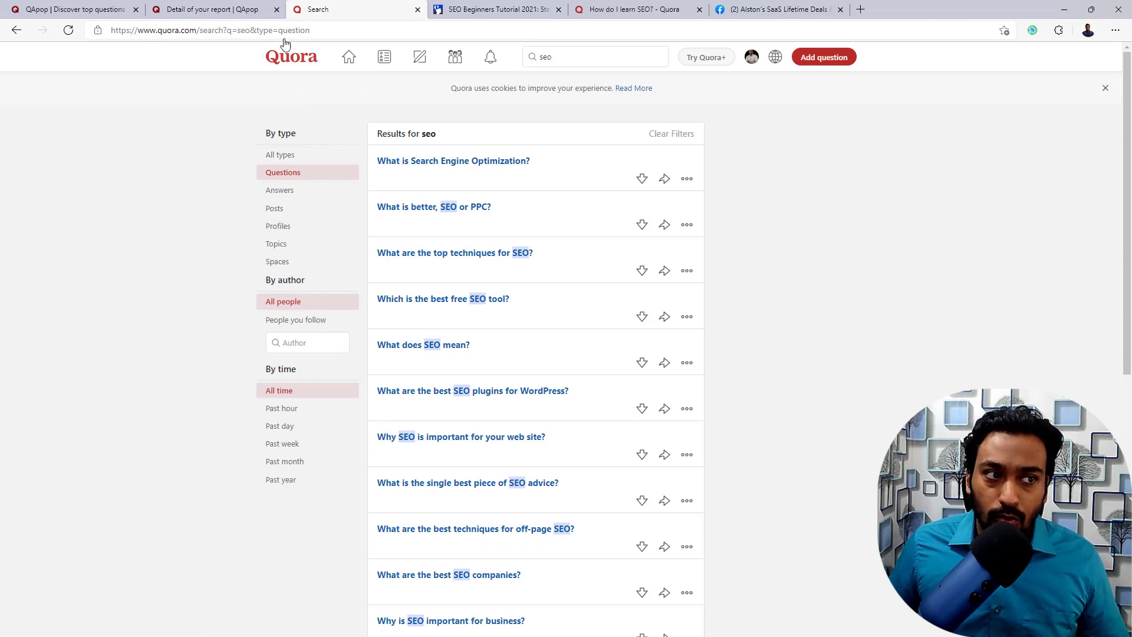
{"action": "left_click", "coordinate": [248, 4]}
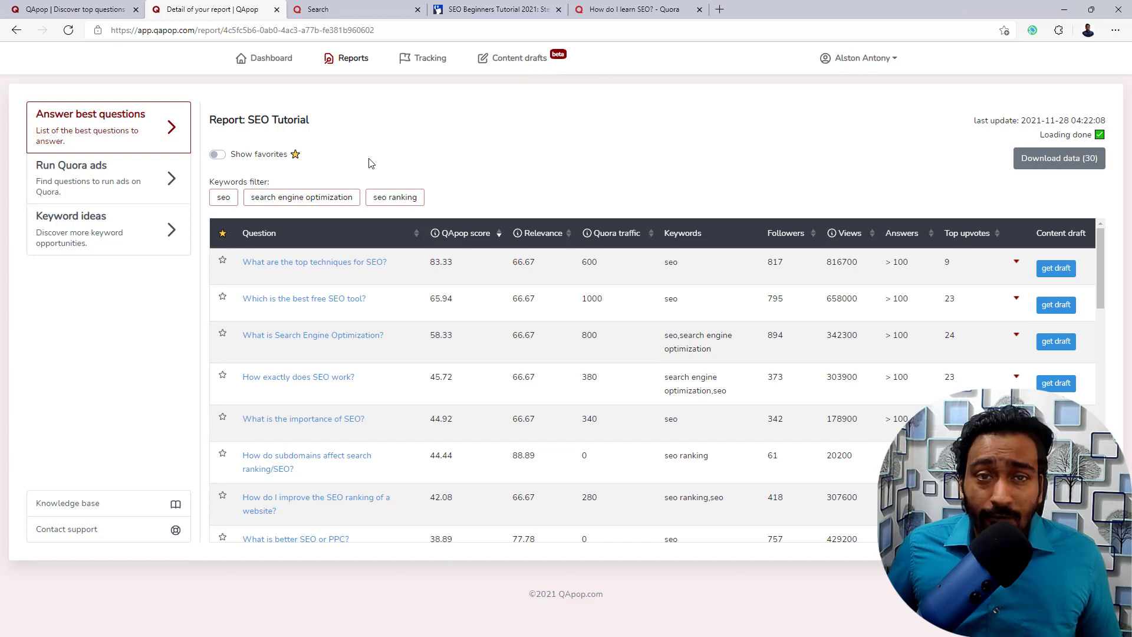
- Review the report's questions for running Quora ads and read the explanations of the contextual and behavioral scores
{"action": "left_click", "coordinate": [154, 177]}
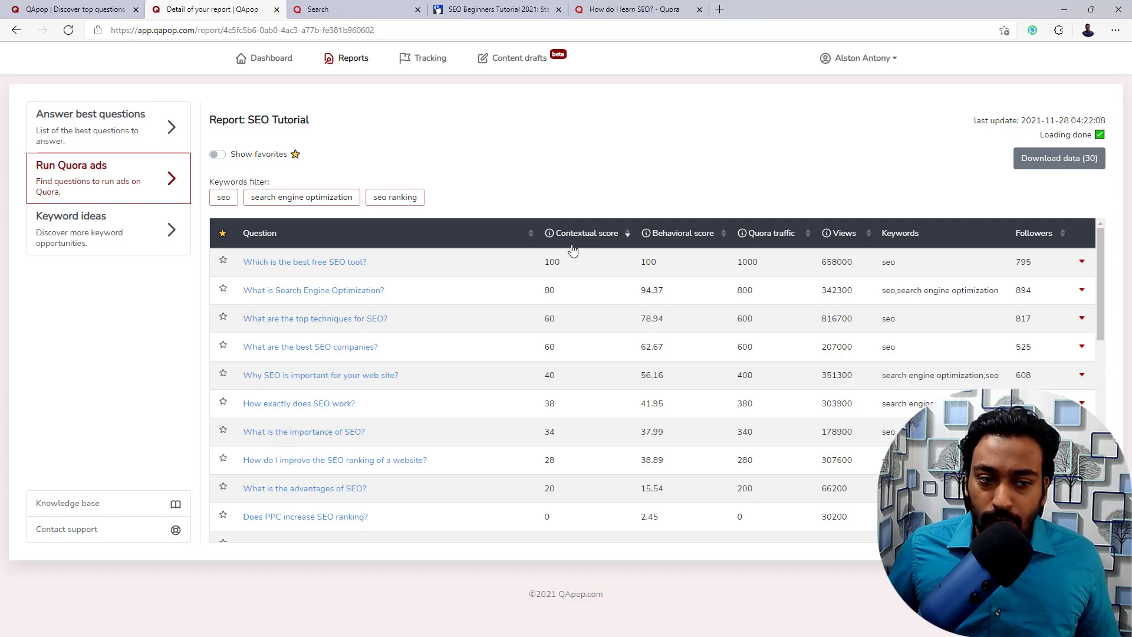
{"action": "mouse_move", "coordinate": [550, 236]}
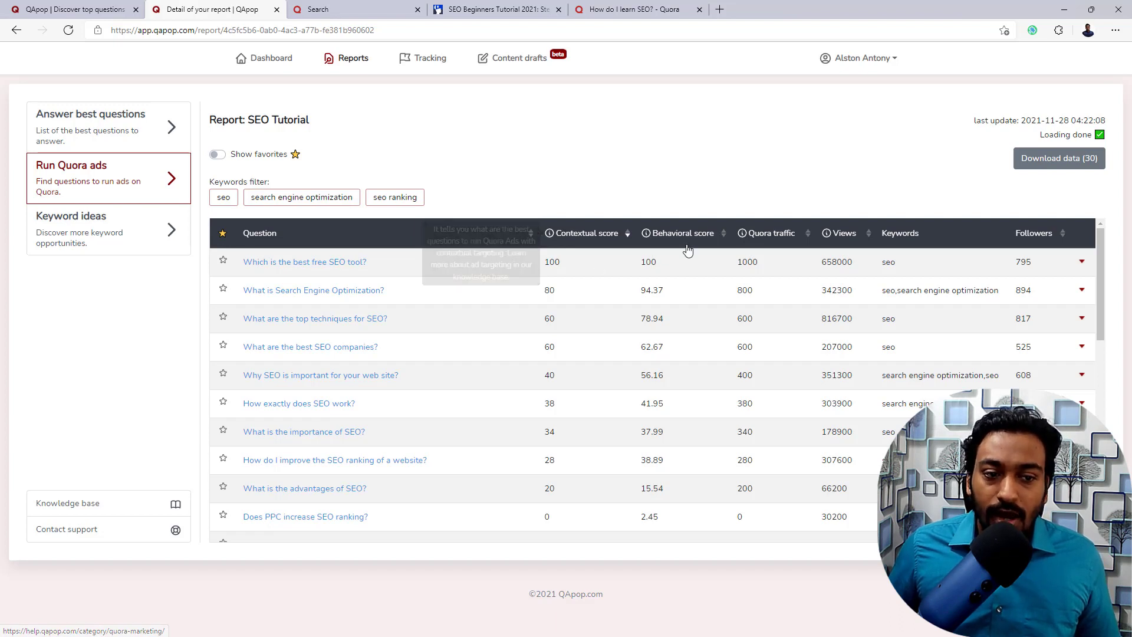
{"action": "mouse_move", "coordinate": [647, 239]}
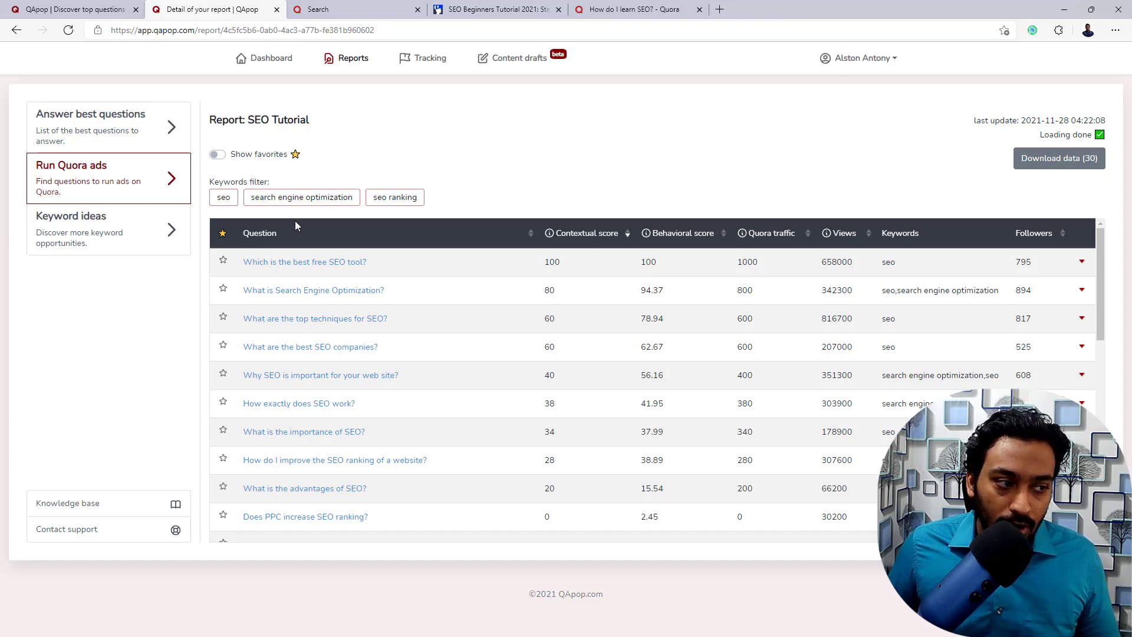
- Browse the report's keyword ideas for seo, search engine optimization and seo ranking, returning to the seo ideas
{"action": "left_click", "coordinate": [112, 235]}
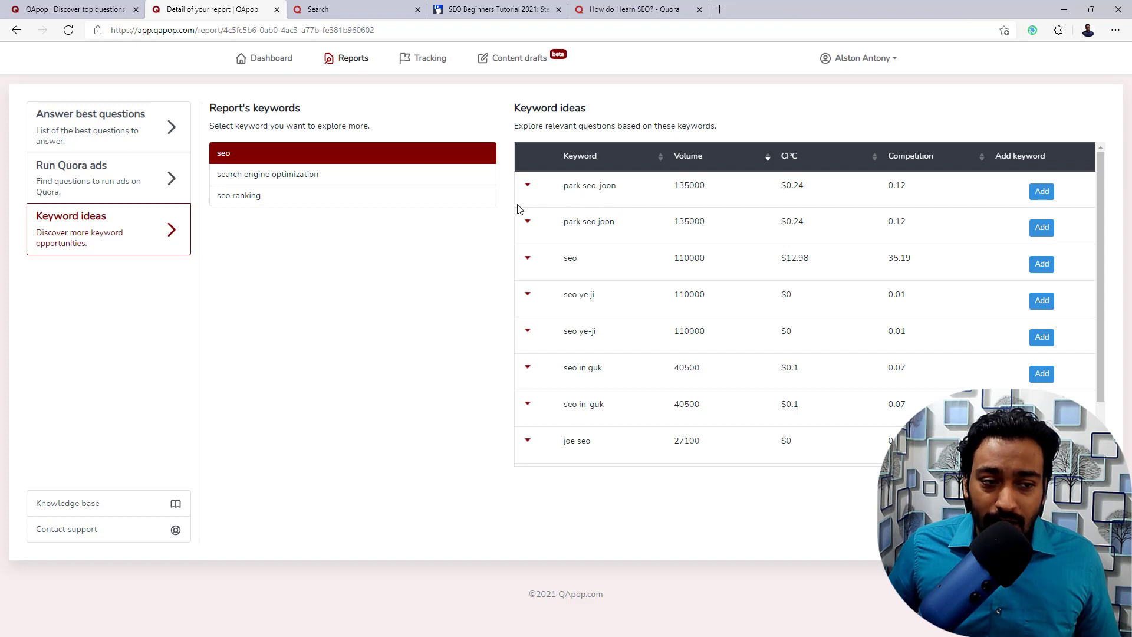
{"action": "left_click", "coordinate": [320, 177]}
{"action": "left_click", "coordinate": [303, 197]}
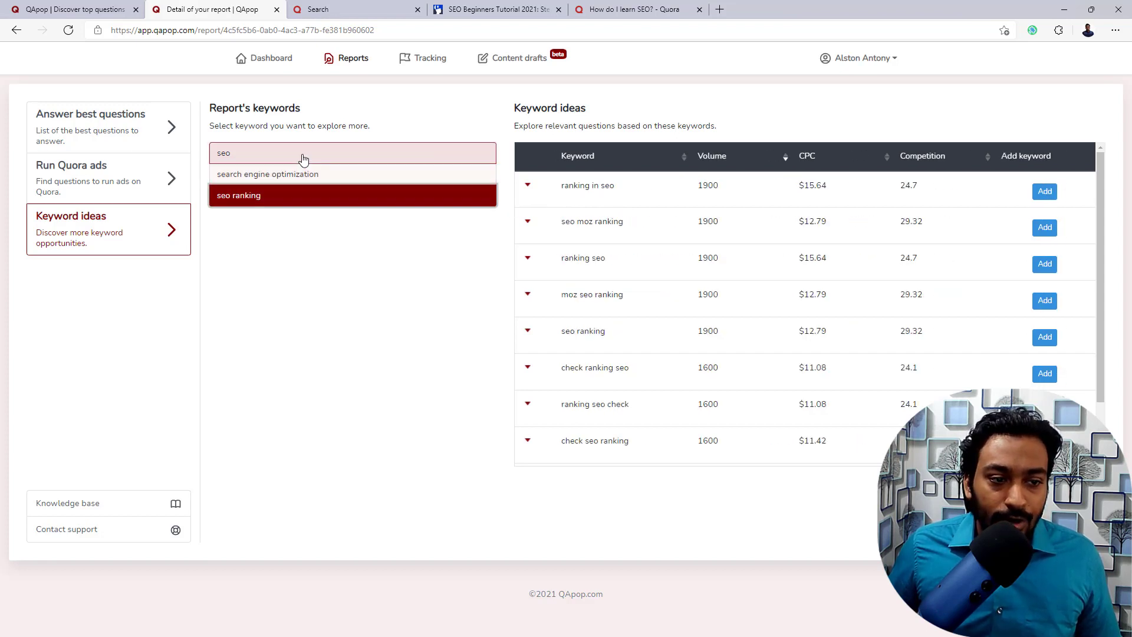
{"action": "left_click", "coordinate": [300, 159]}
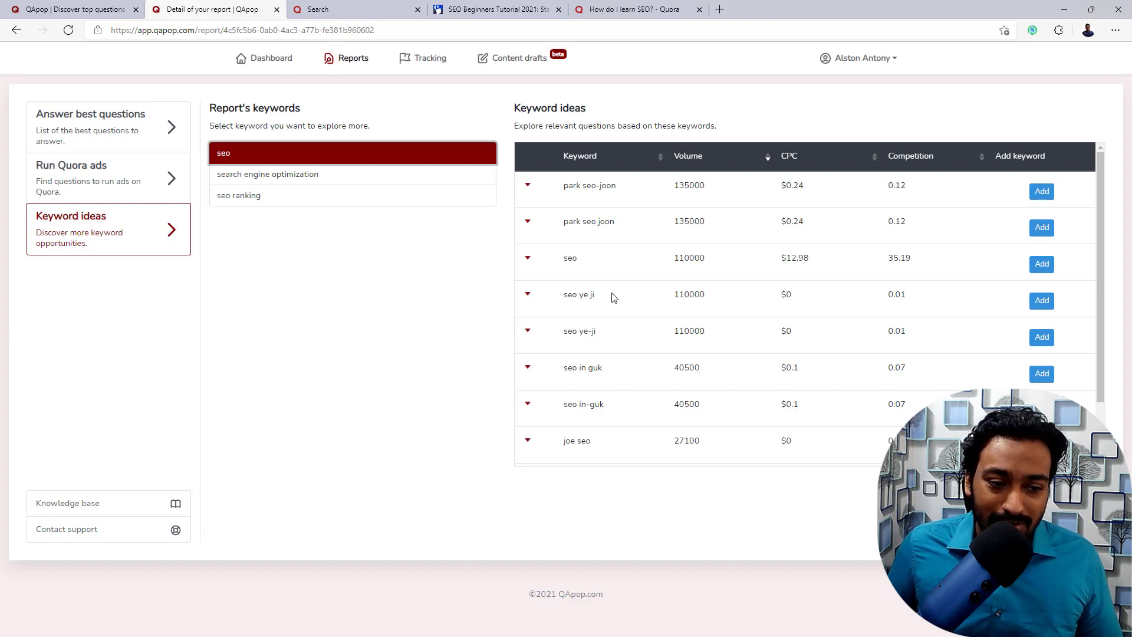
{"action": "scroll", "coordinate": [612, 298], "scroll_direction": "down", "scroll_amount": 1}
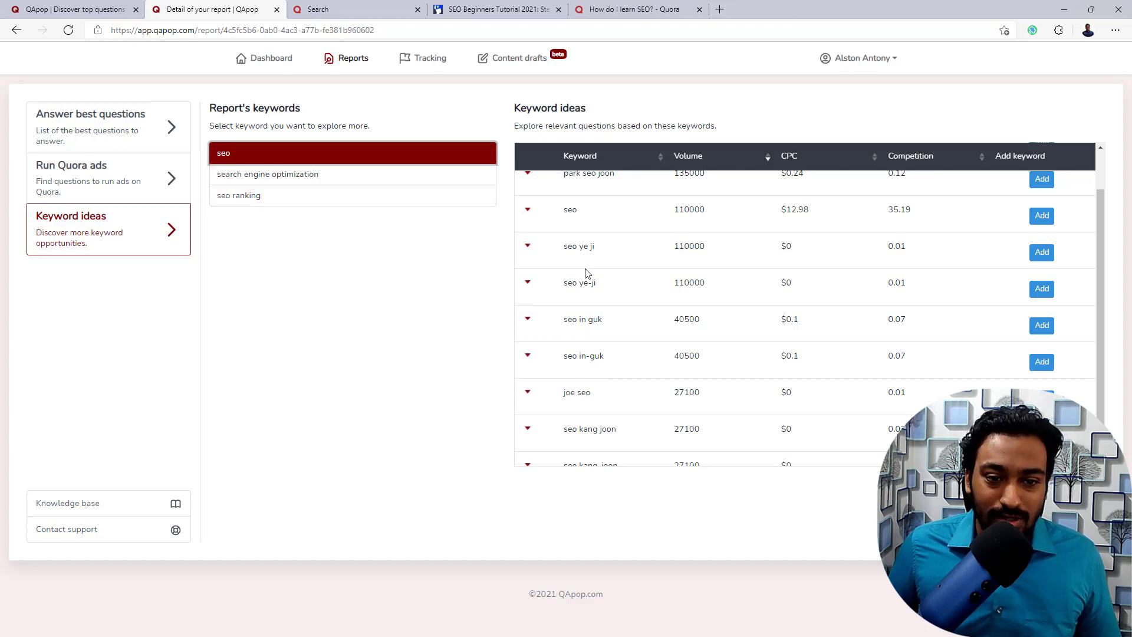
- Examine the keyword ideas for search engine optimization, including the monthly search volume details of the search engine optimization entry
{"action": "left_click", "coordinate": [257, 175]}
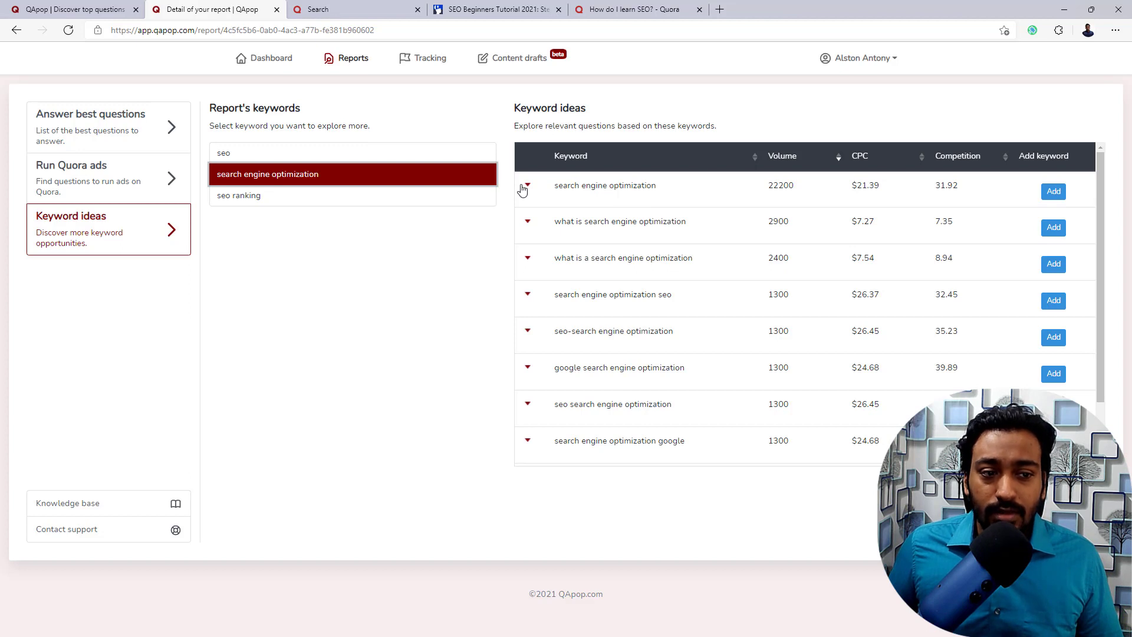
{"action": "scroll", "coordinate": [622, 273], "scroll_direction": "down", "scroll_amount": 2}
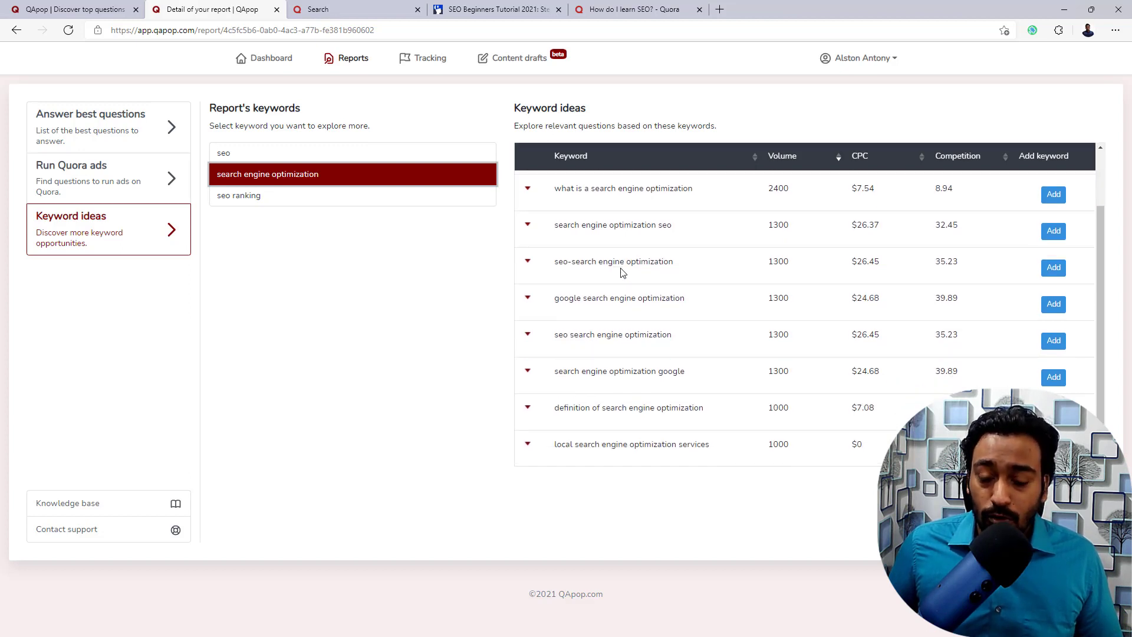
{"action": "scroll", "coordinate": [622, 272], "scroll_direction": "up", "scroll_amount": 2}
{"action": "left_click", "coordinate": [527, 192]}
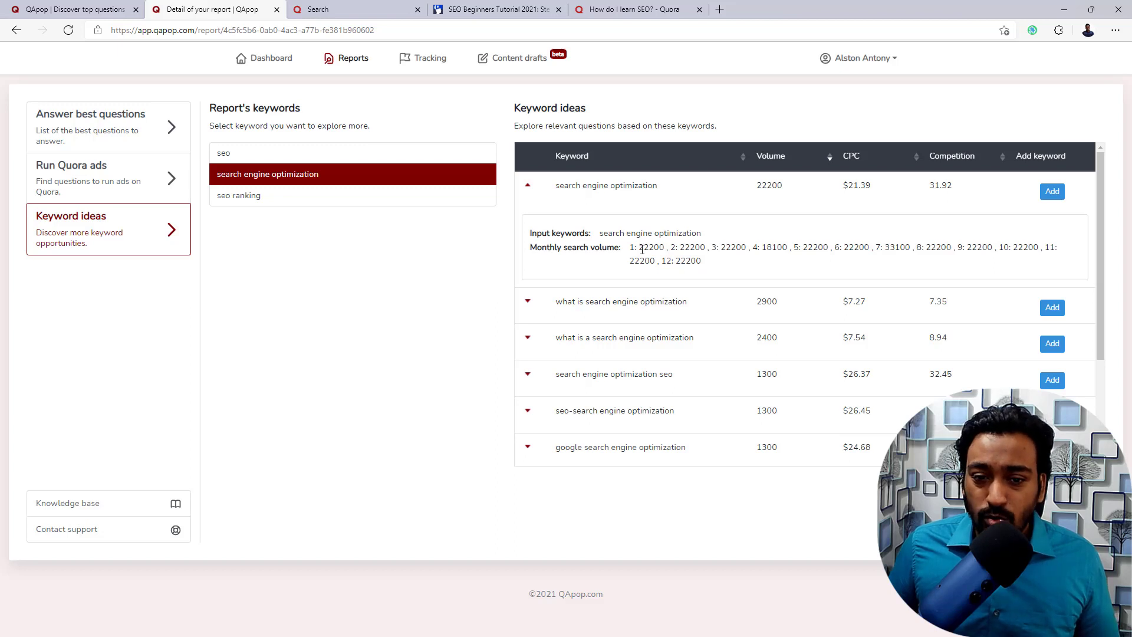
{"action": "left_click", "coordinate": [528, 185]}
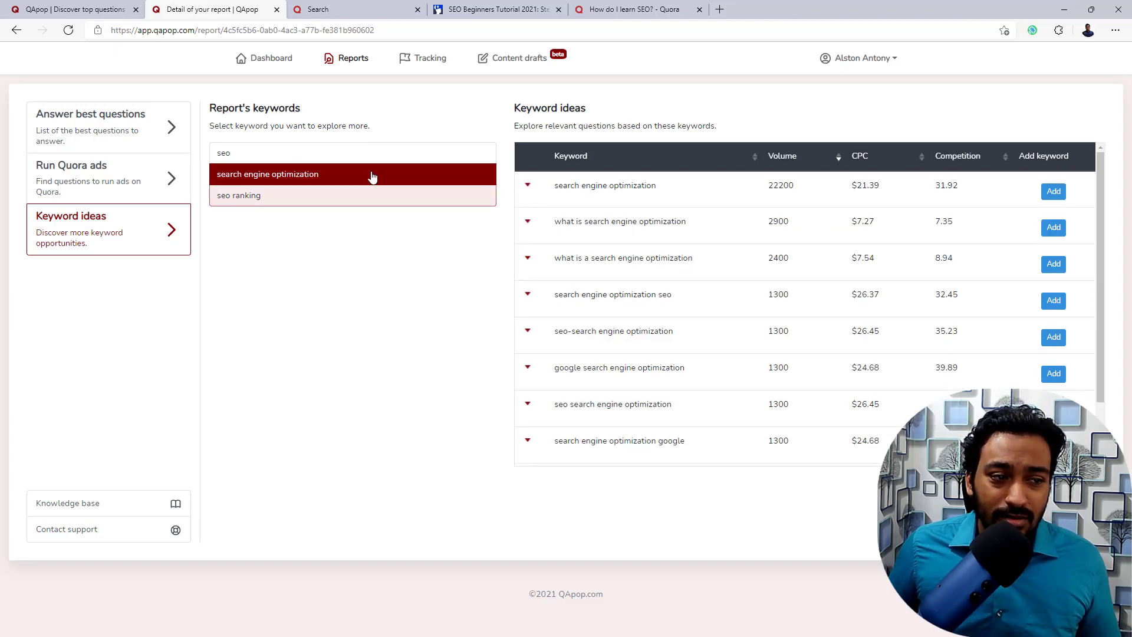
{"action": "scroll", "coordinate": [606, 289], "scroll_direction": "down", "scroll_amount": 1}
{"action": "scroll", "coordinate": [605, 289], "scroll_direction": "down", "scroll_amount": 1}
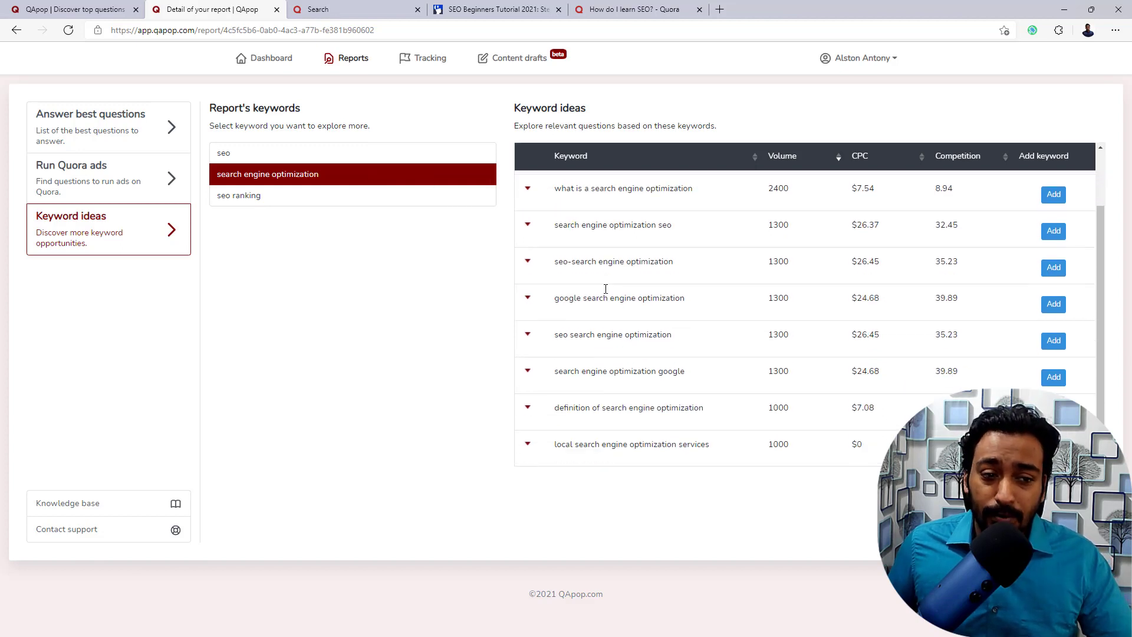
{"action": "scroll", "coordinate": [606, 288], "scroll_direction": "up", "scroll_amount": 2}
{"action": "scroll", "coordinate": [641, 320], "scroll_direction": "down", "scroll_amount": 2}
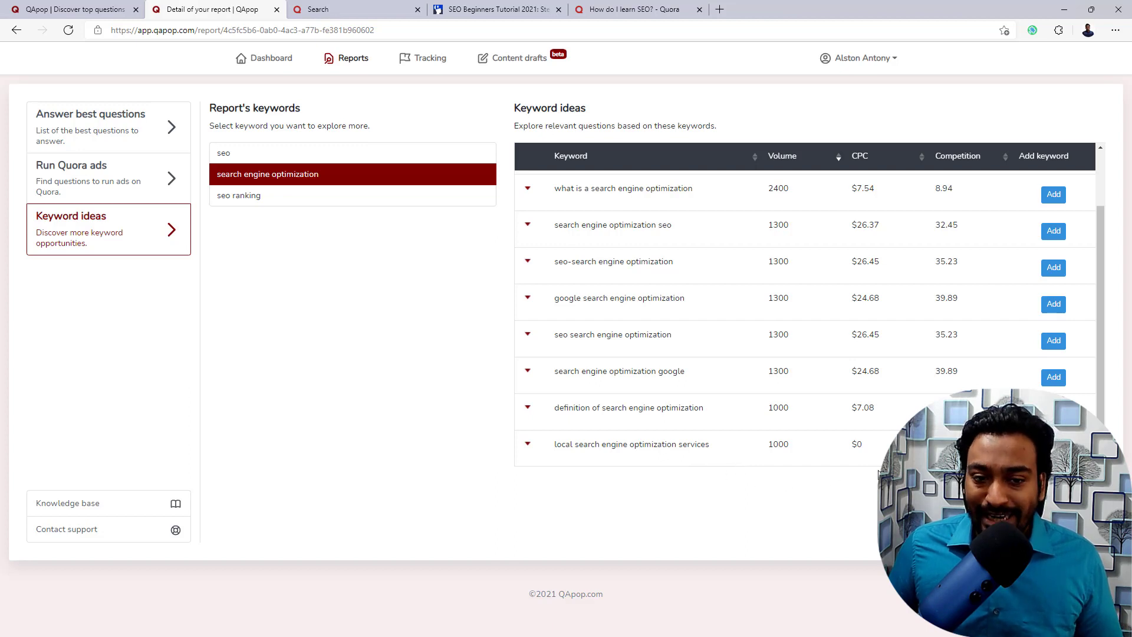
{"action": "scroll", "coordinate": [670, 331], "scroll_direction": "up", "scroll_amount": 2}
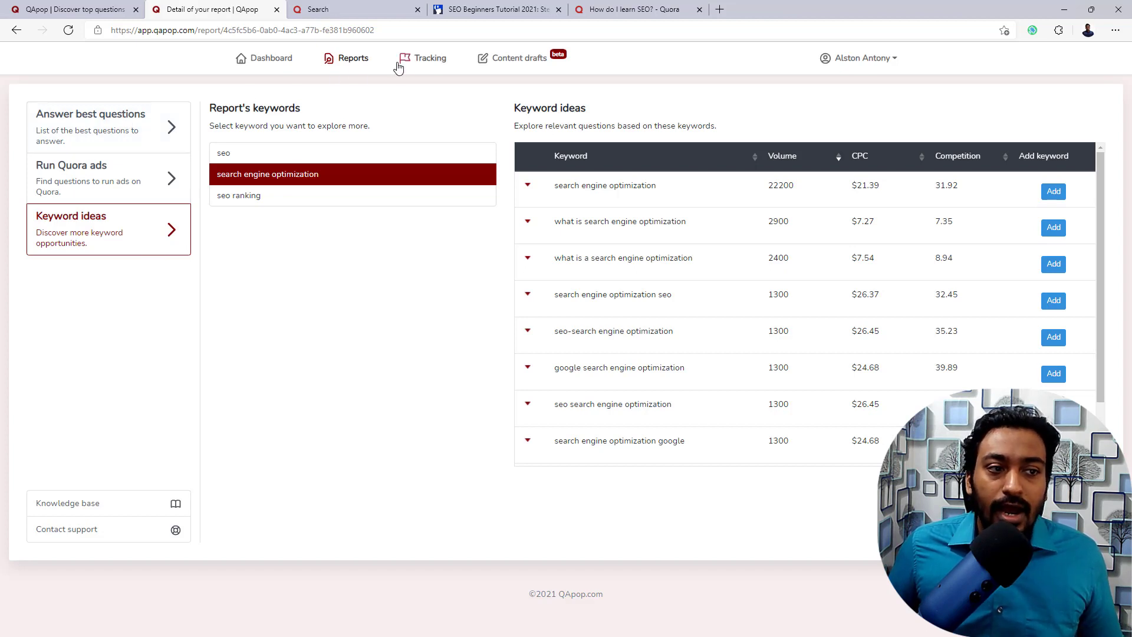
- Add seo to the keywords tracked for new Quora questions and save the tracking settings
{"action": "left_click", "coordinate": [419, 64]}
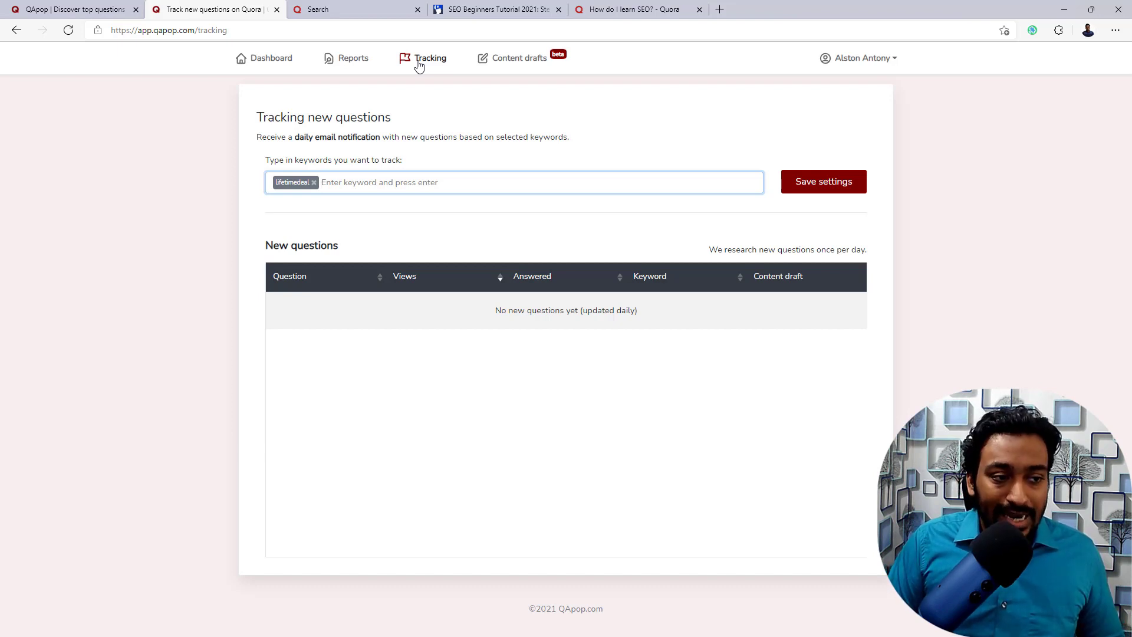
{"action": "type", "text": "seo"}
{"action": "key", "text": "Return"}
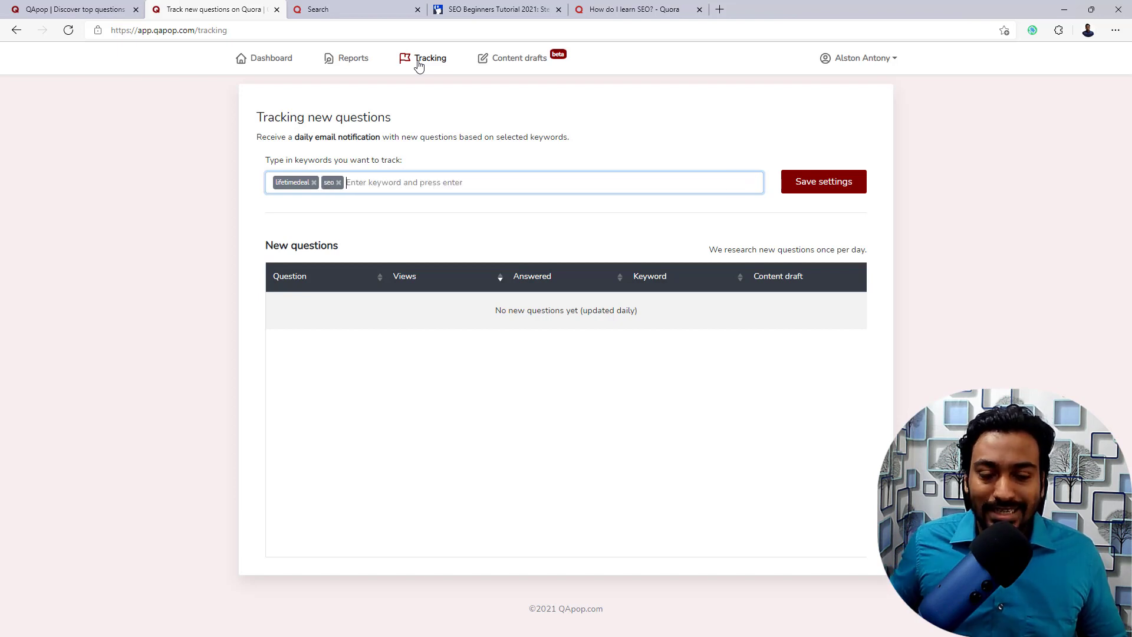
{"action": "left_click", "coordinate": [823, 189]}
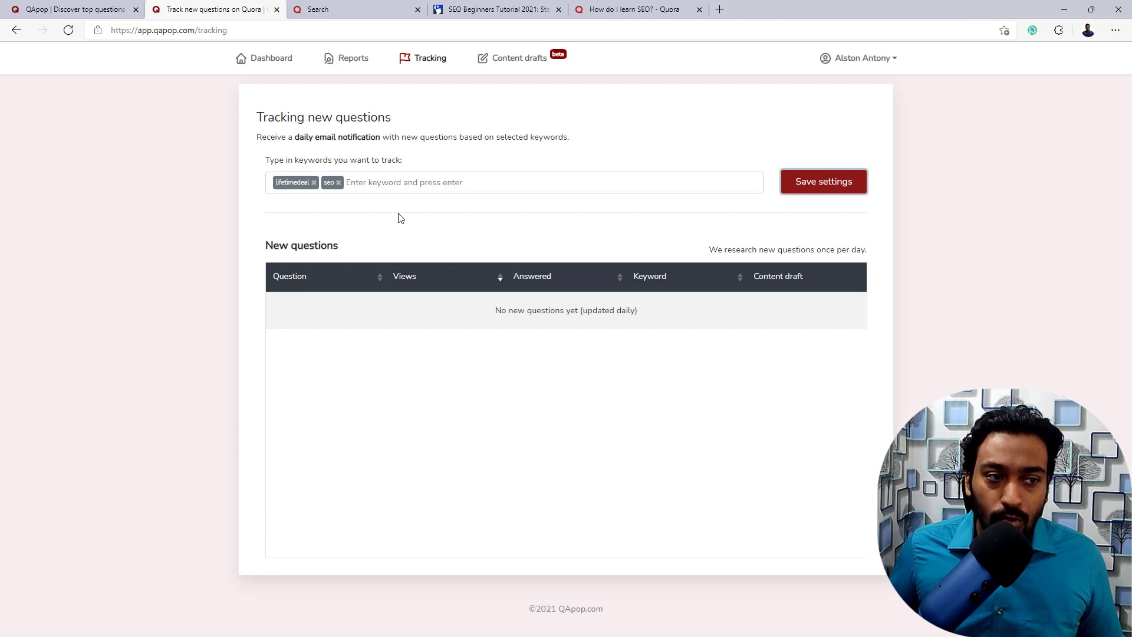
{"action": "left_click", "coordinate": [511, 58]}
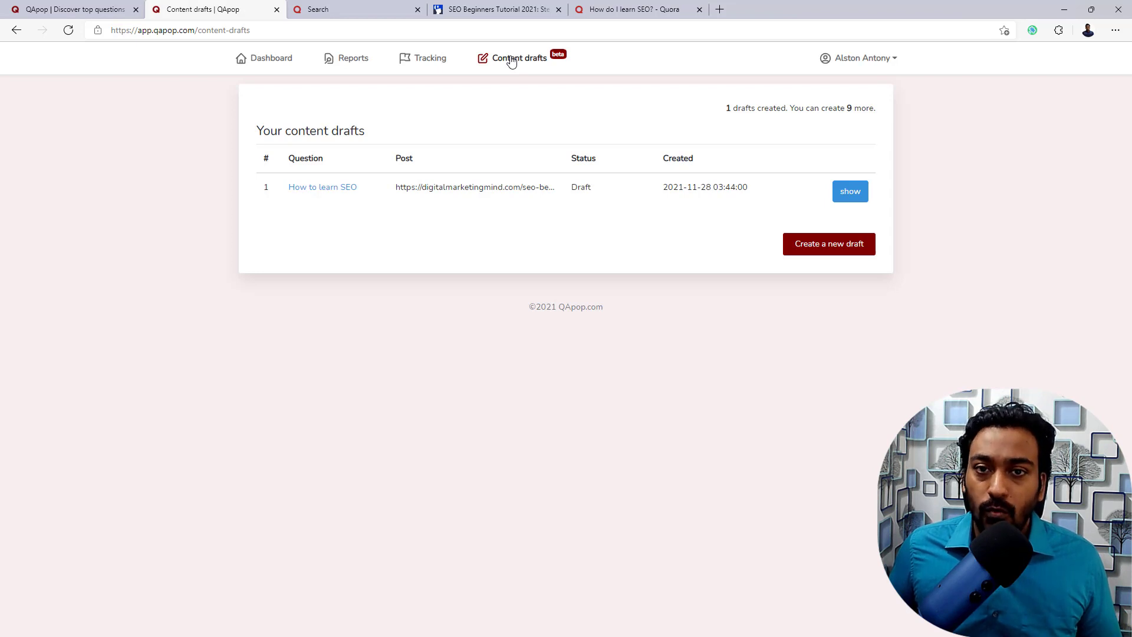
{"action": "left_click", "coordinate": [813, 250]}
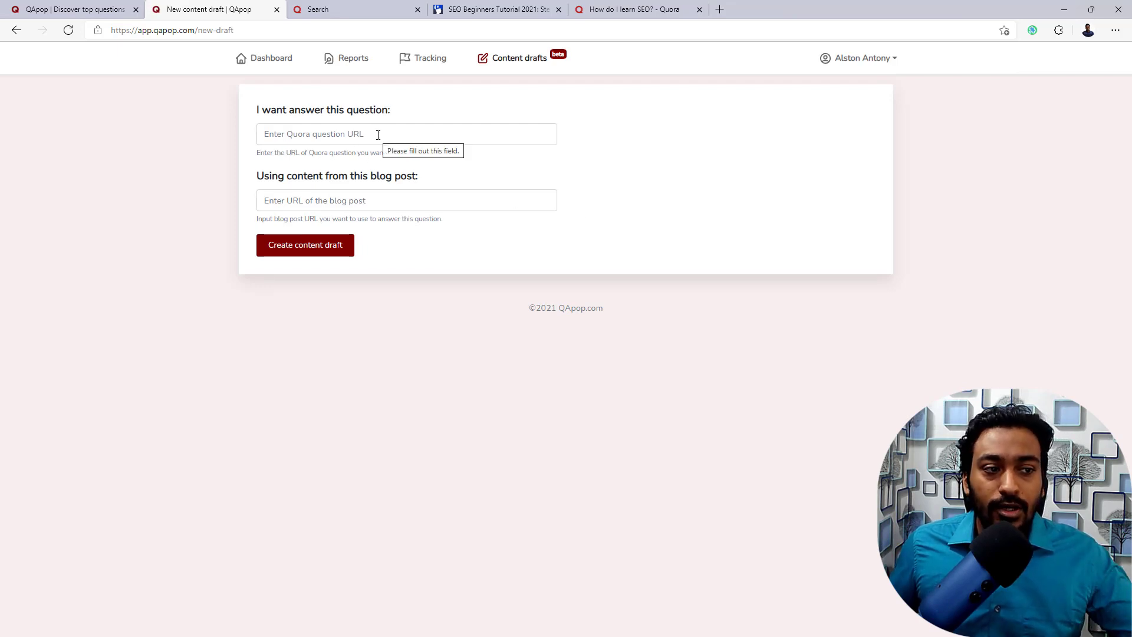
{"action": "left_click", "coordinate": [630, 9]}
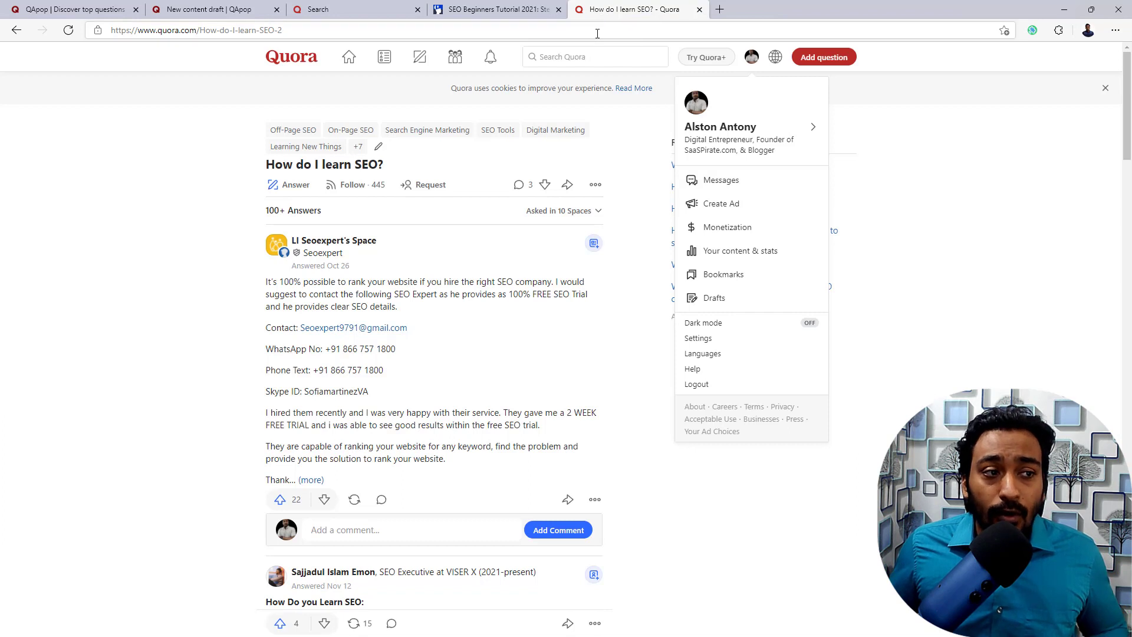
{"action": "left_click", "coordinate": [597, 31]}
{"action": "key", "text": "ctrl+c"}
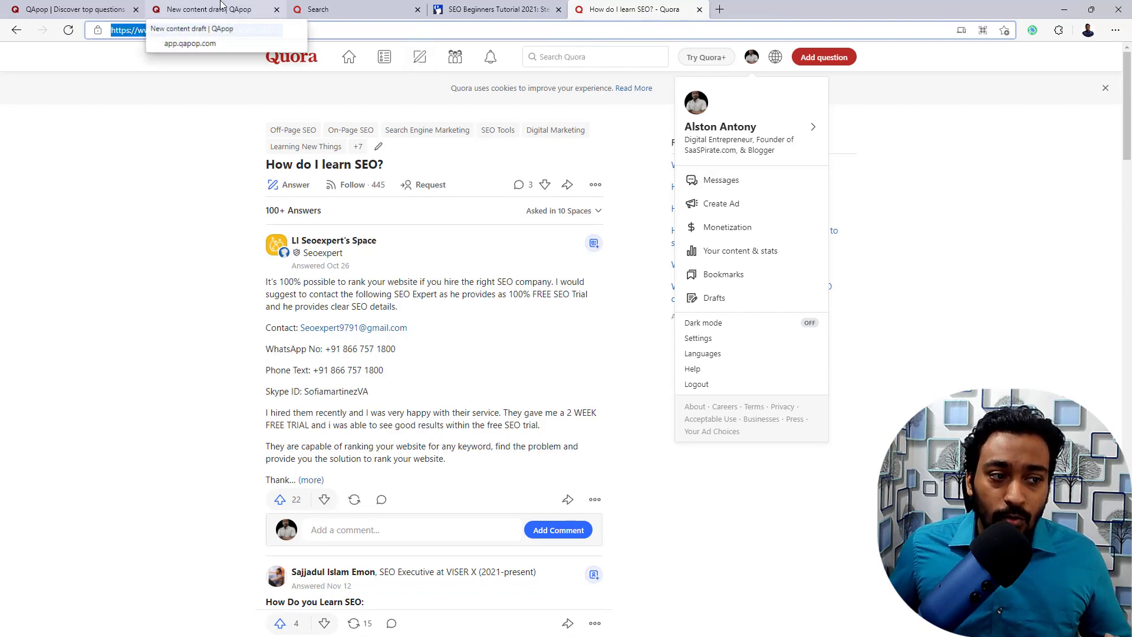
{"action": "left_click", "coordinate": [259, 7]}
{"action": "key", "text": "ctrl+v"}
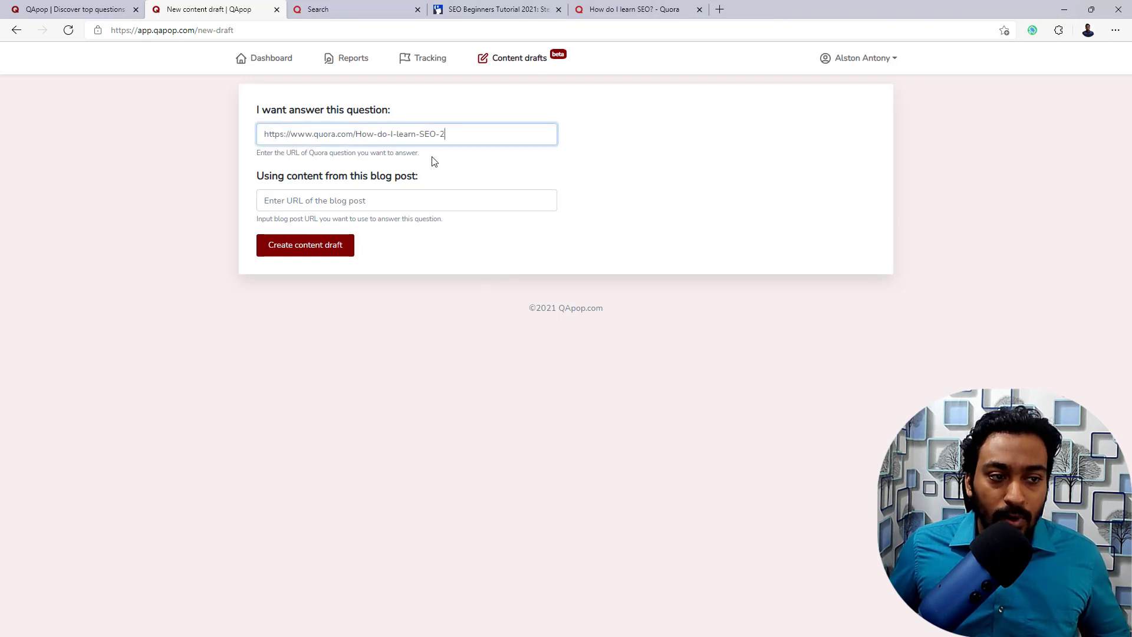
{"action": "left_click", "coordinate": [398, 196]}
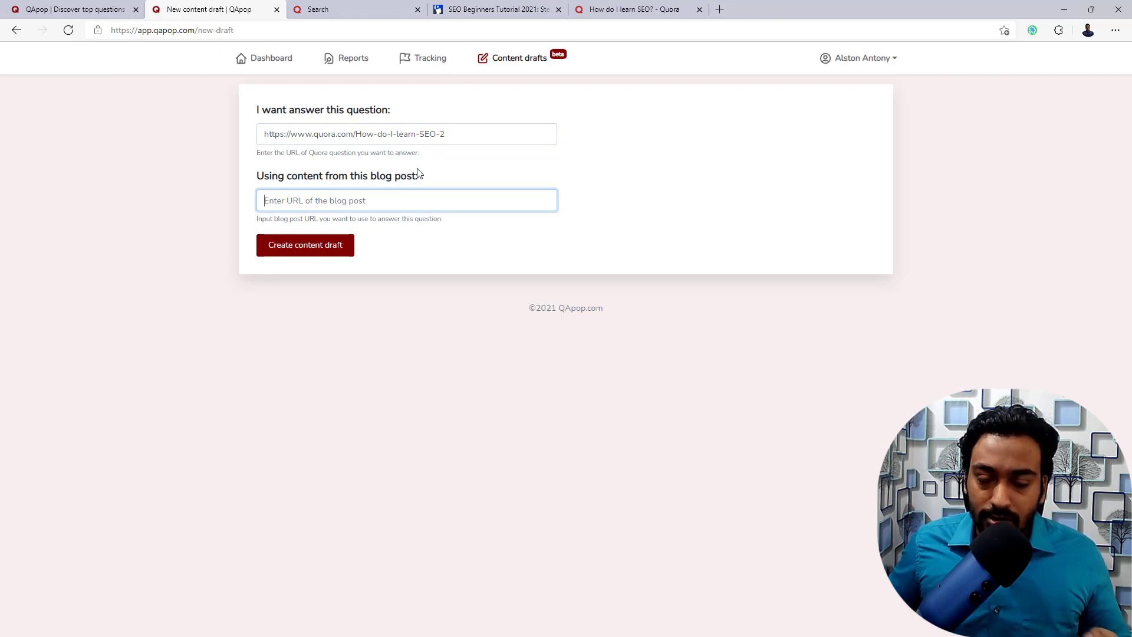
{"action": "left_click", "coordinate": [498, 9]}
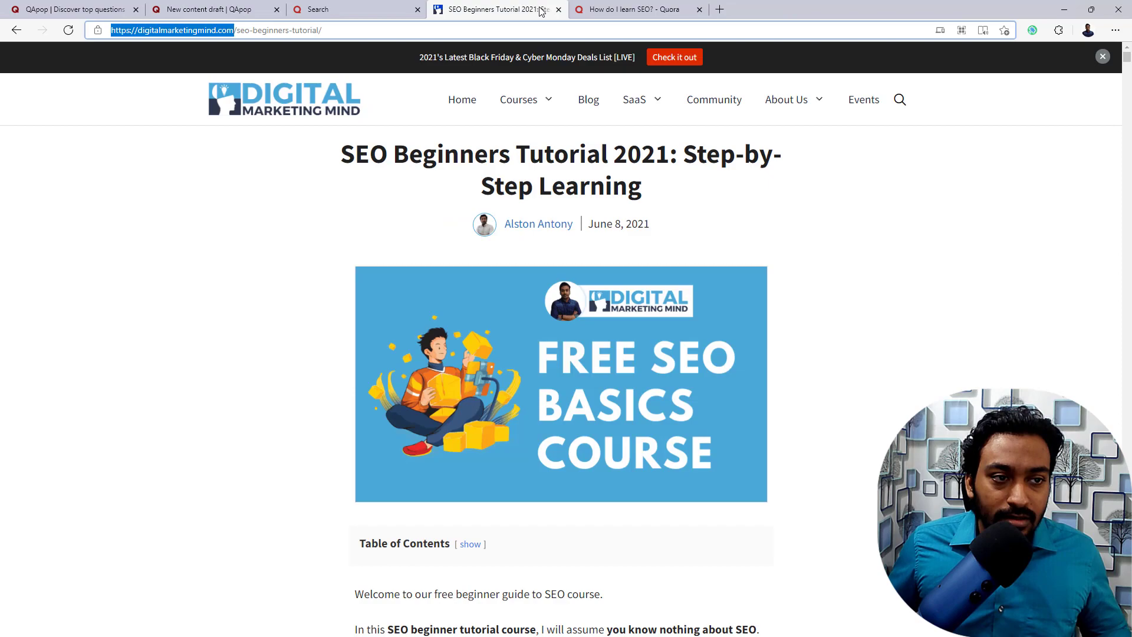
{"action": "left_click", "coordinate": [476, 28]}
{"action": "key", "text": "ctrl+c"}
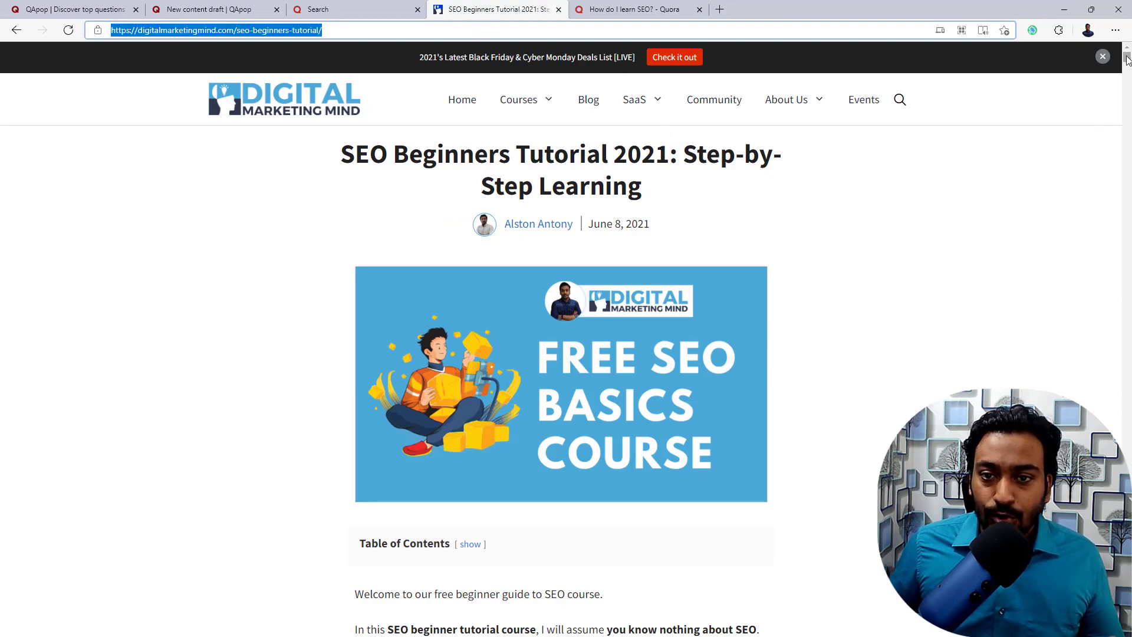
{"action": "left_click_drag", "start_coordinate": [1126, 56], "coordinate": [967, 80]}
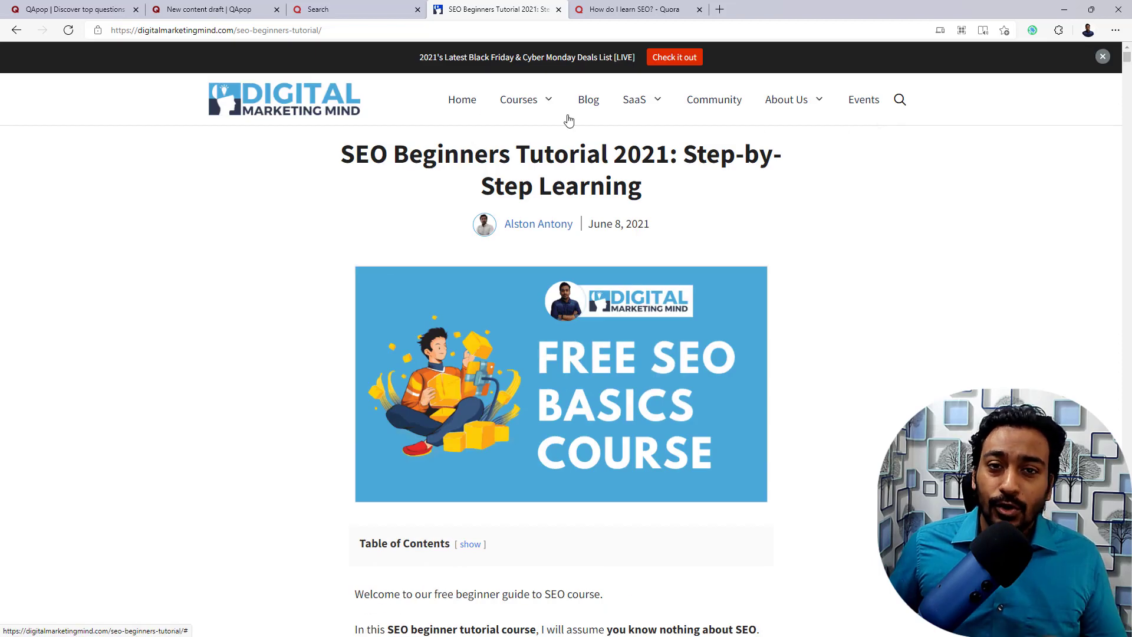
{"action": "left_click", "coordinate": [190, 9]}
{"action": "key", "text": "ctrl+v"}
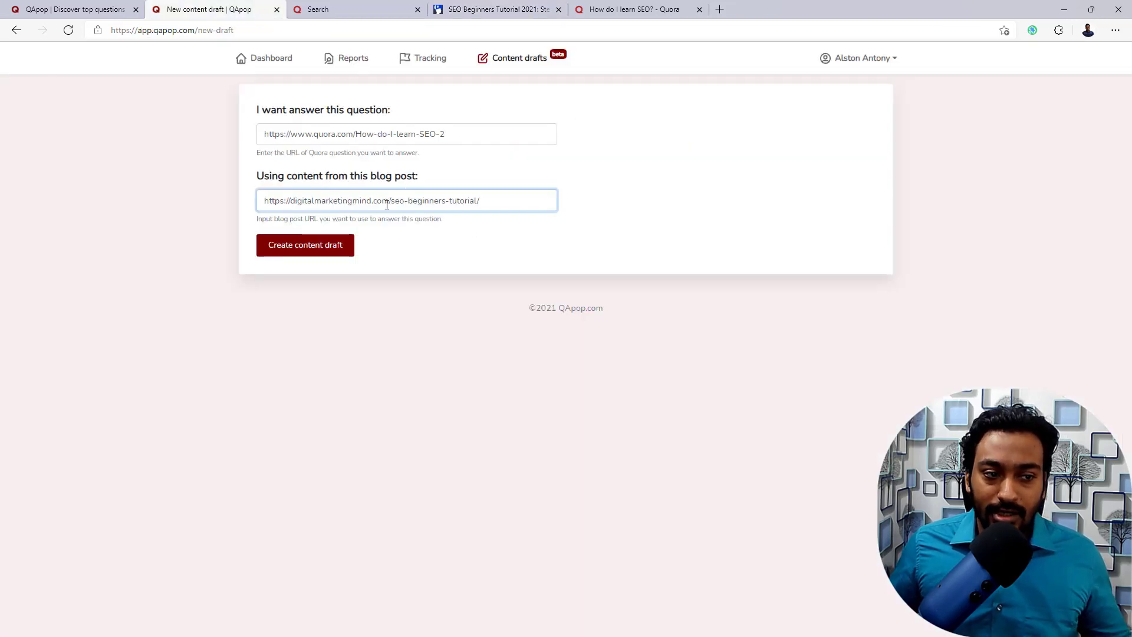
{"action": "left_click", "coordinate": [338, 249]}
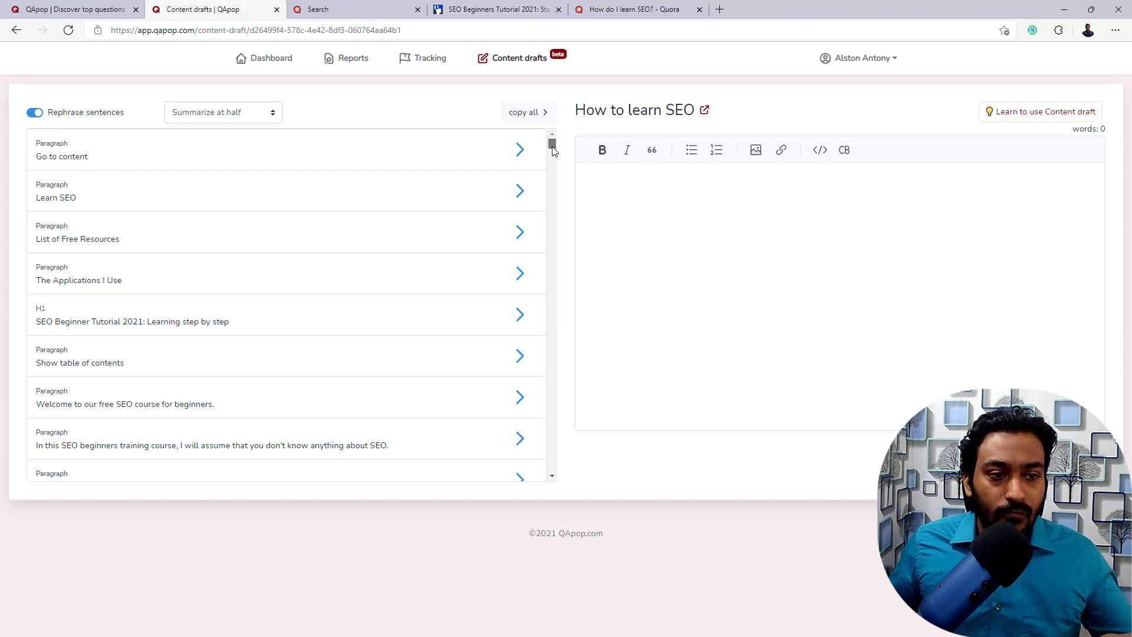
- Look through the draft's rephrased paragraphs and turn off sentence rephrasing
{"action": "left_click_drag", "start_coordinate": [553, 152], "coordinate": [549, 206]}
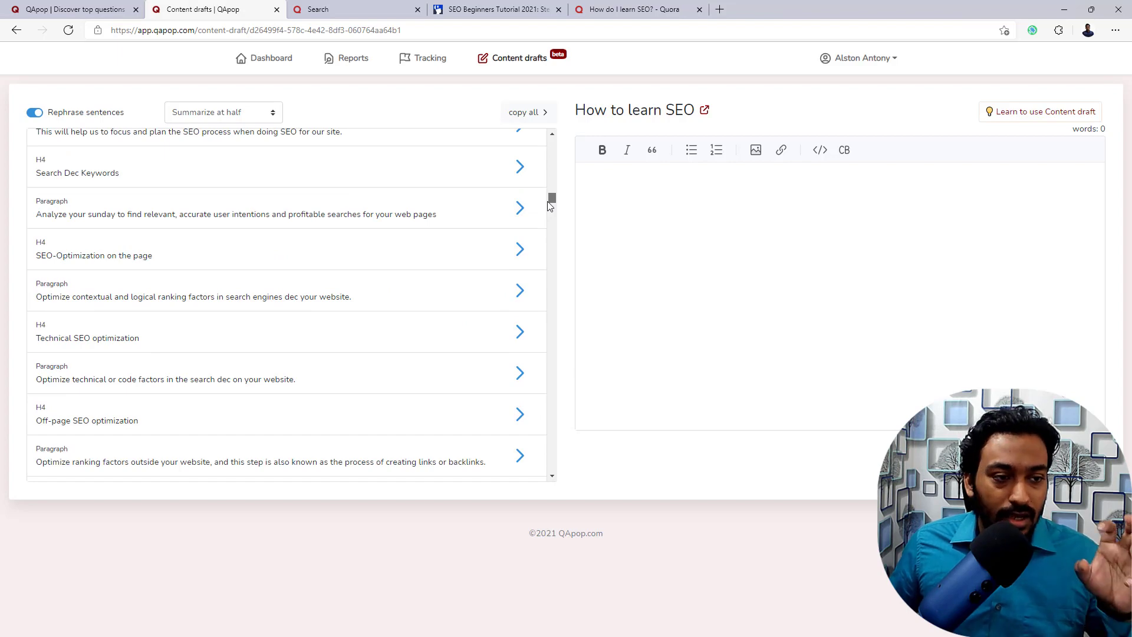
{"action": "left_click_drag", "start_coordinate": [548, 206], "coordinate": [552, 141]}
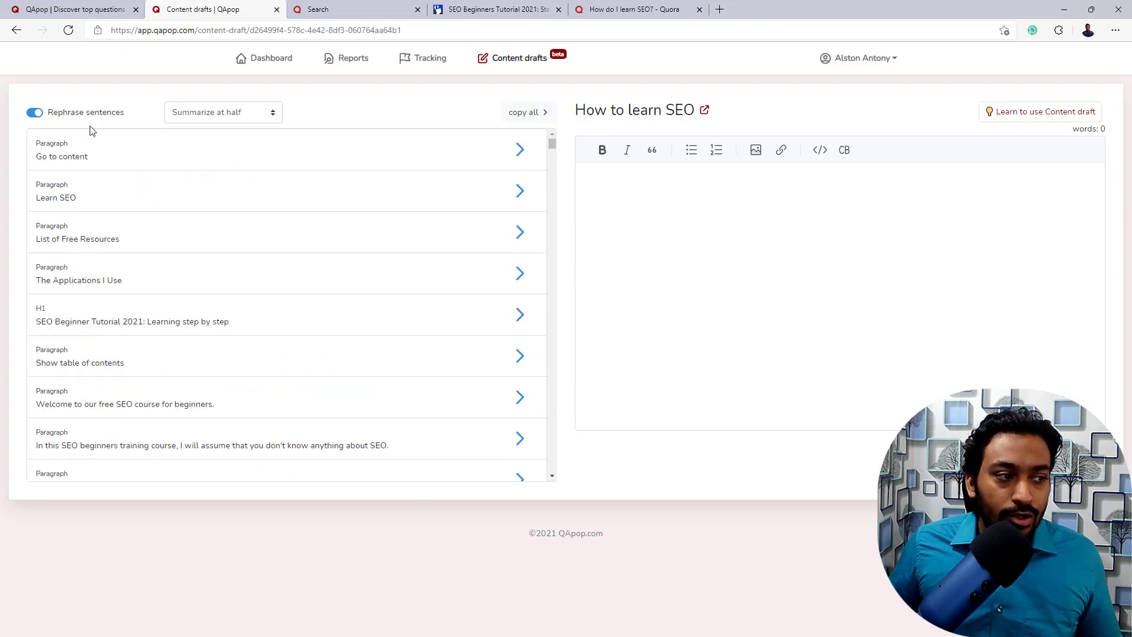
{"action": "left_click", "coordinate": [36, 114]}
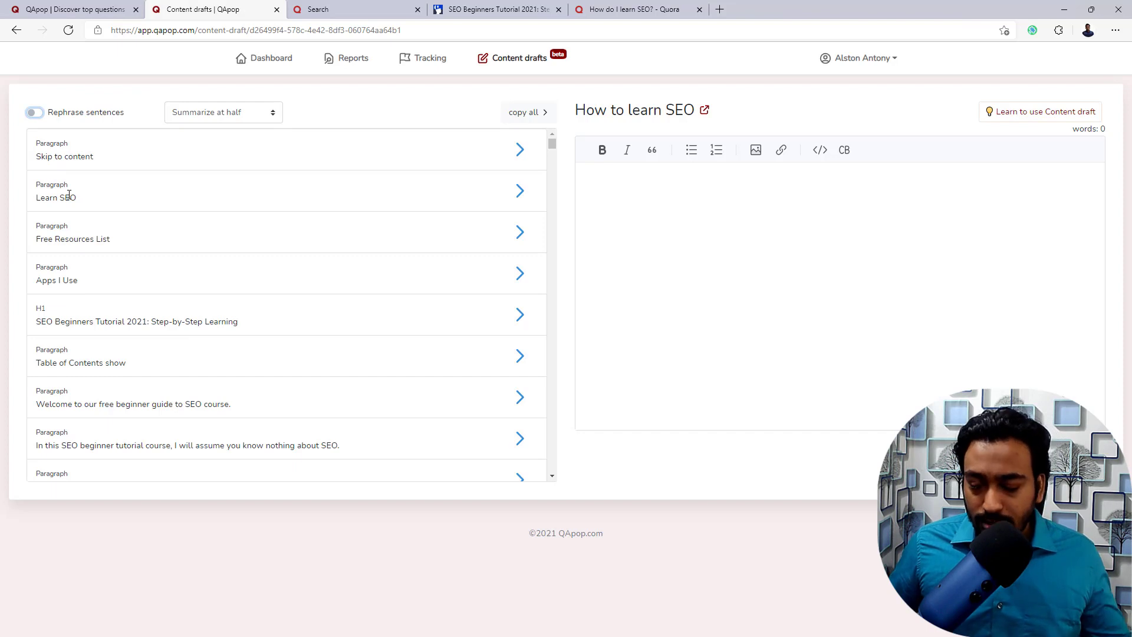
- Compare the rephrased and original wording of the draft's introductory paragraphs by switching sentence rephrasing on and off
{"action": "left_click", "coordinate": [35, 113]}
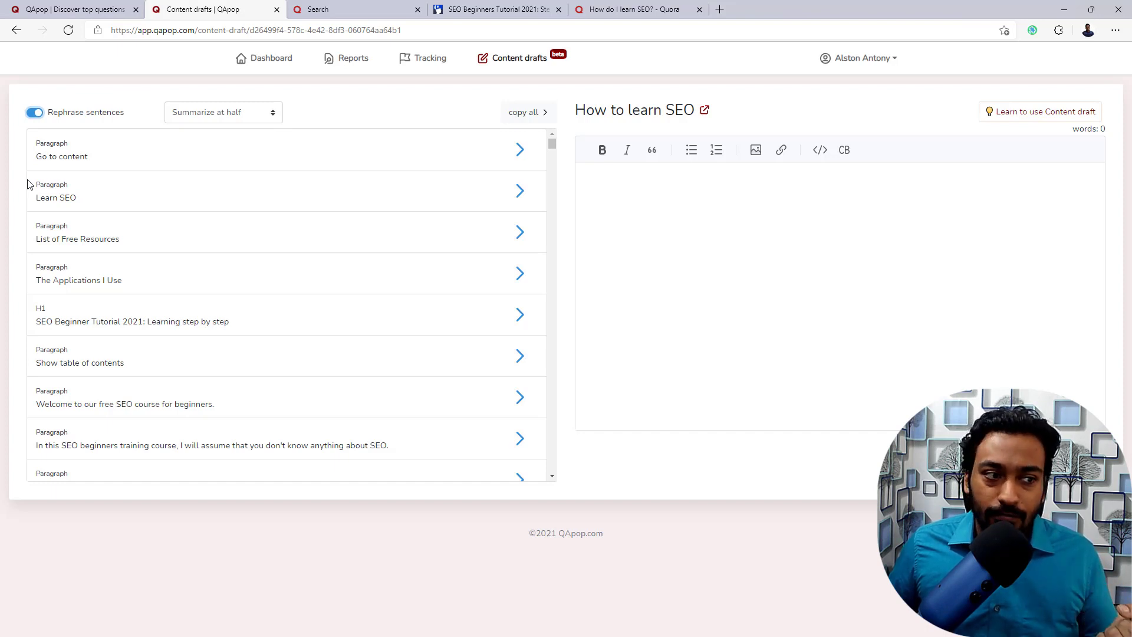
{"action": "scroll", "coordinate": [125, 224], "scroll_direction": "down", "scroll_amount": 2}
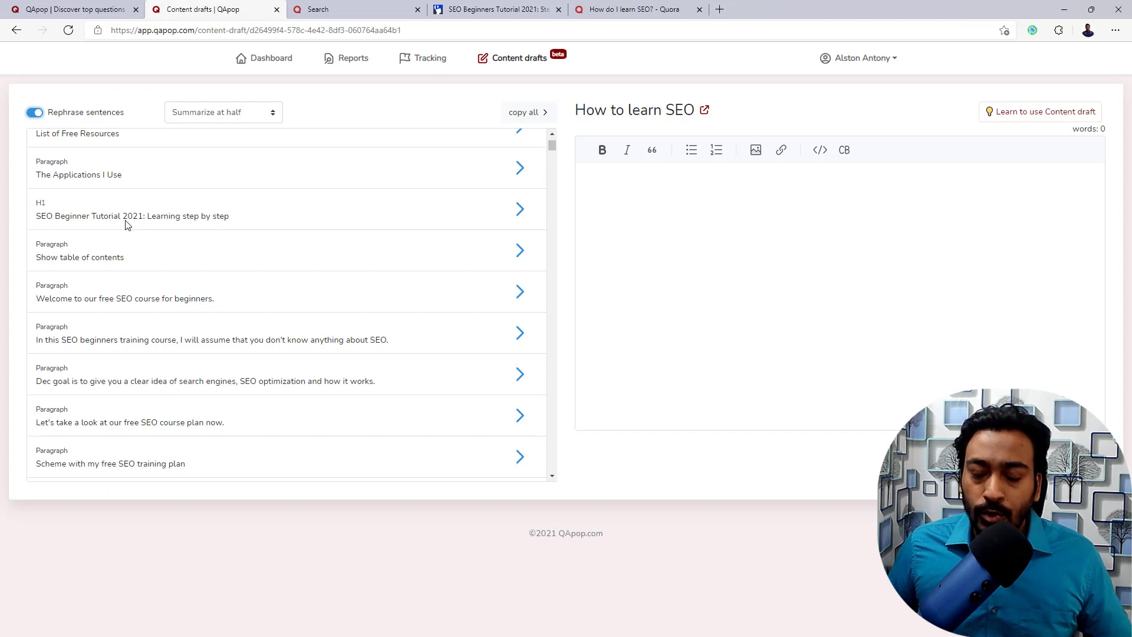
{"action": "scroll", "coordinate": [126, 224], "scroll_direction": "down", "scroll_amount": 1}
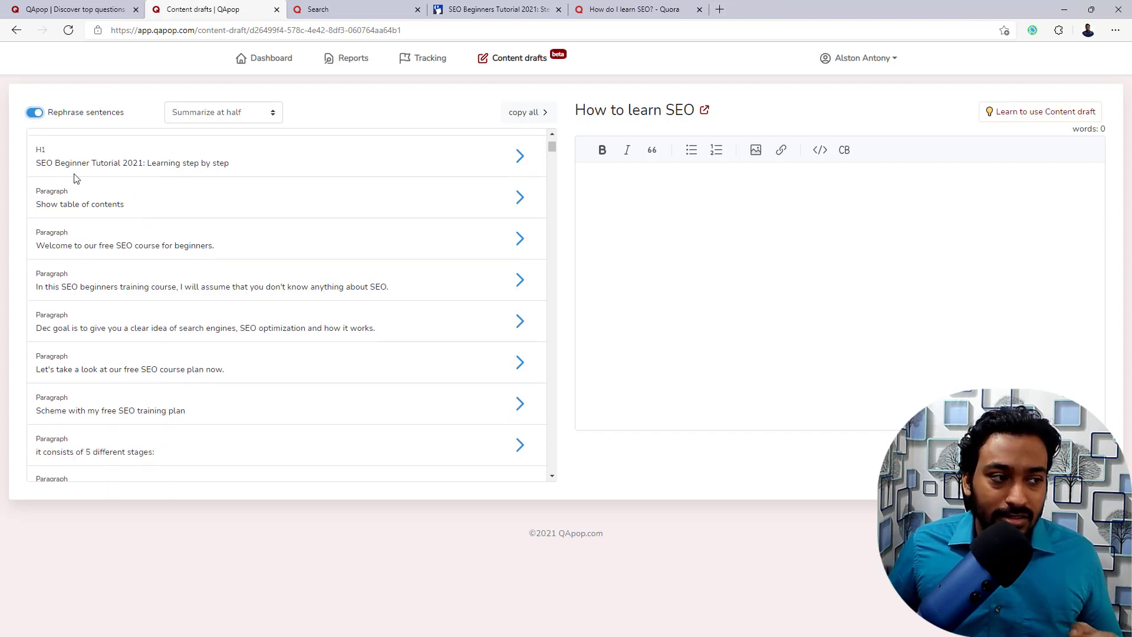
{"action": "left_click", "coordinate": [34, 113]}
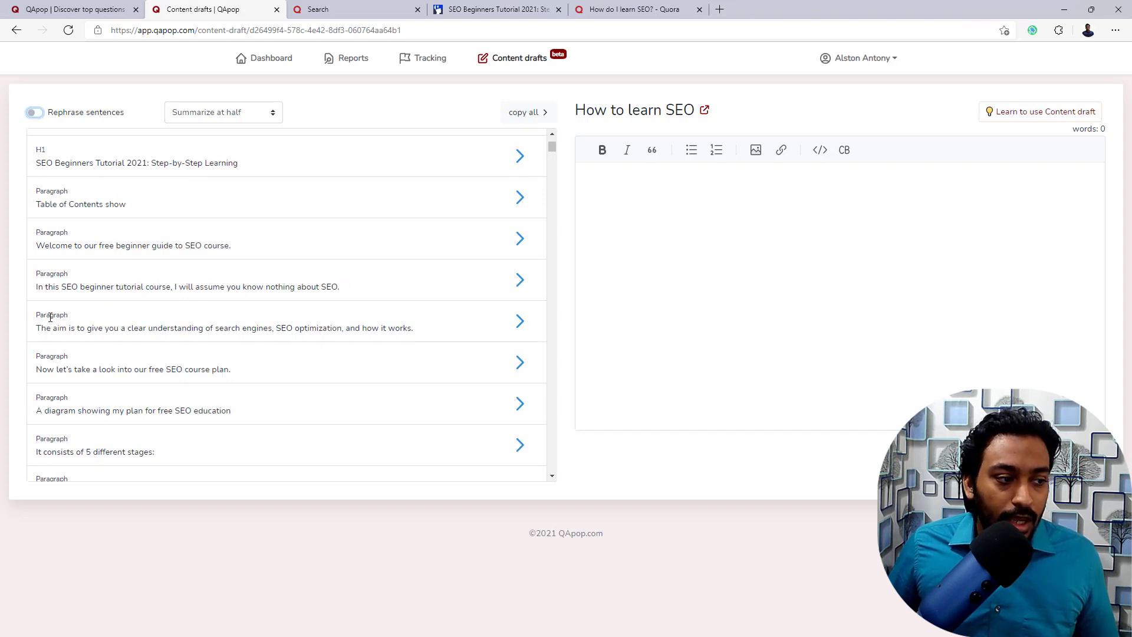
{"action": "scroll", "coordinate": [48, 319], "scroll_direction": "down", "scroll_amount": 1}
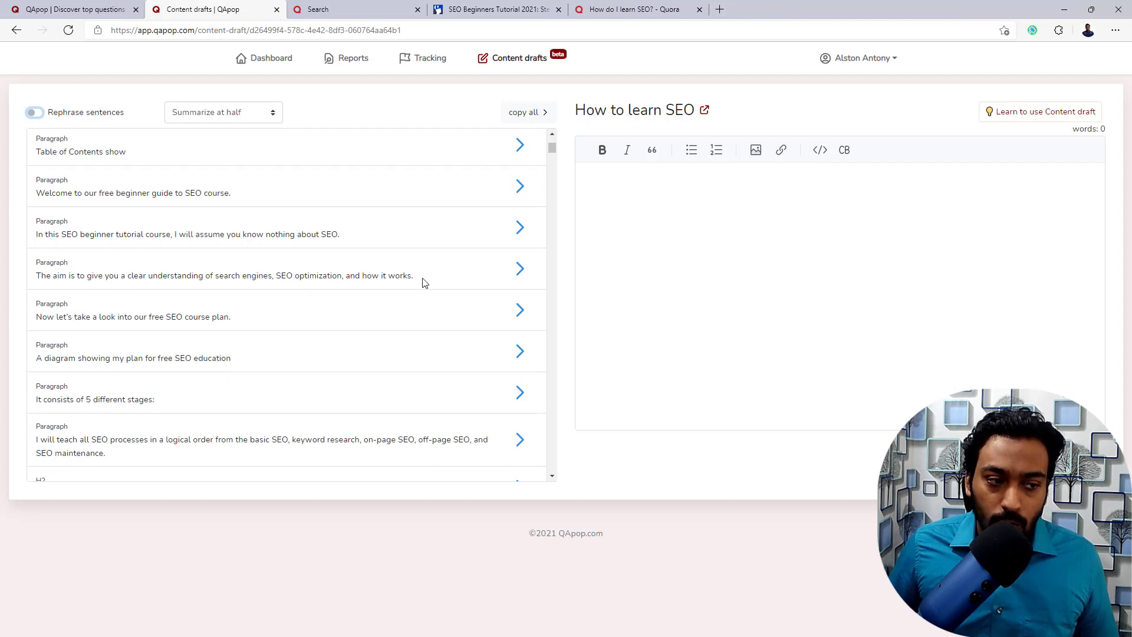
{"action": "left_click", "coordinate": [33, 113]}
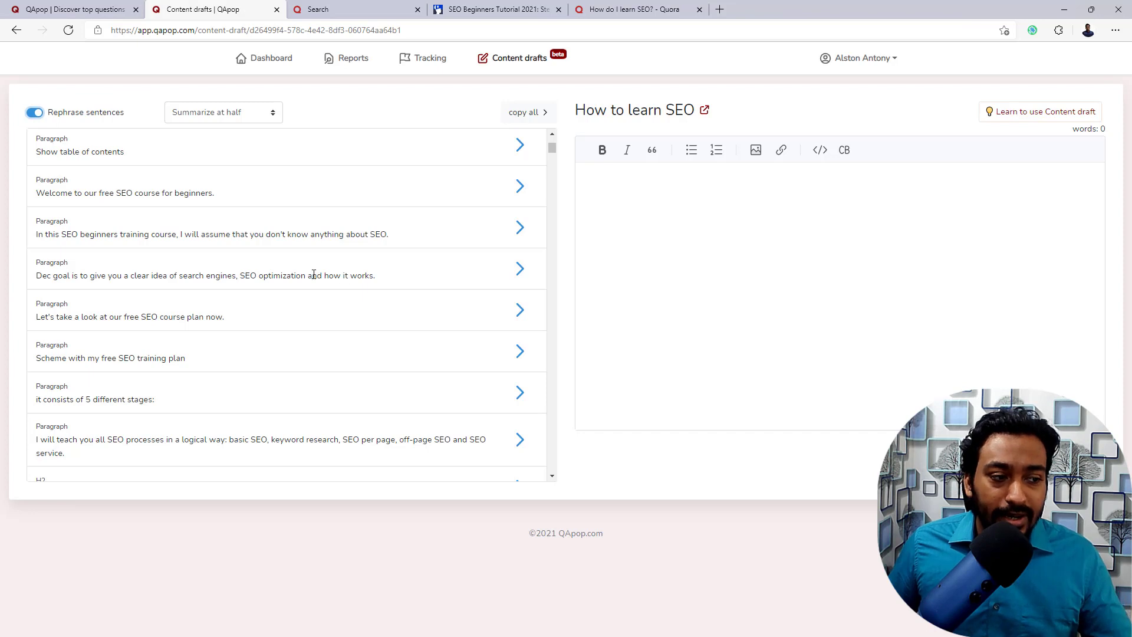
{"action": "left_click", "coordinate": [36, 114]}
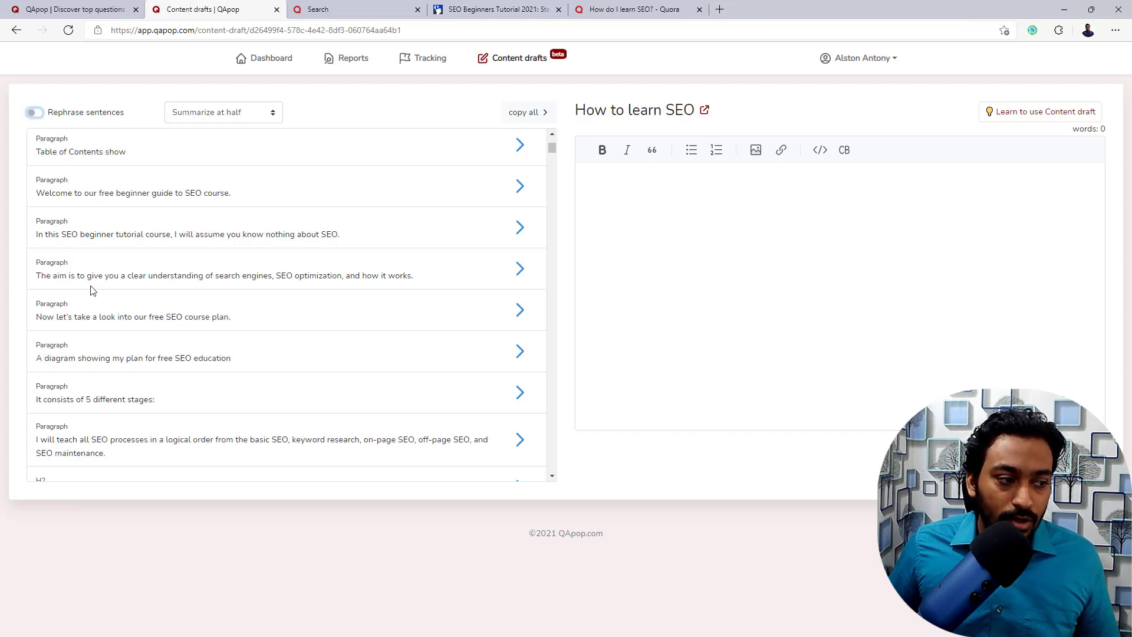
- Compare the original and rephrased versions of the search engine definition paragraphs, leaving sentence rephrasing off
{"action": "scroll", "coordinate": [50, 378], "scroll_direction": "down", "scroll_amount": 3}
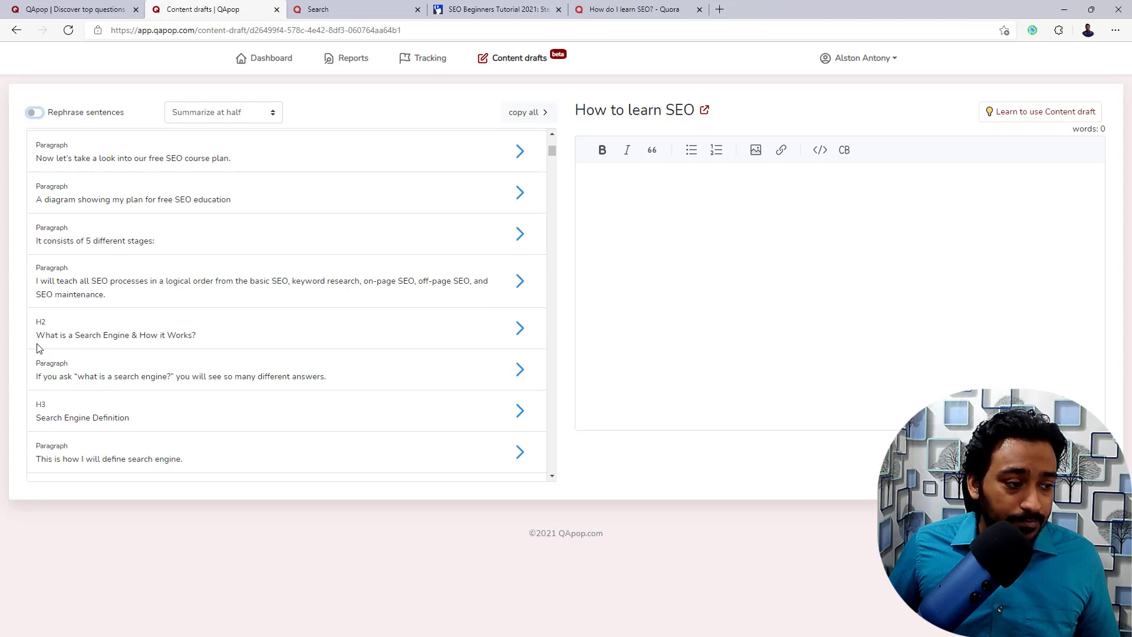
{"action": "scroll", "coordinate": [75, 352], "scroll_direction": "down", "scroll_amount": 3}
{"action": "scroll", "coordinate": [41, 352], "scroll_direction": "down", "scroll_amount": 1}
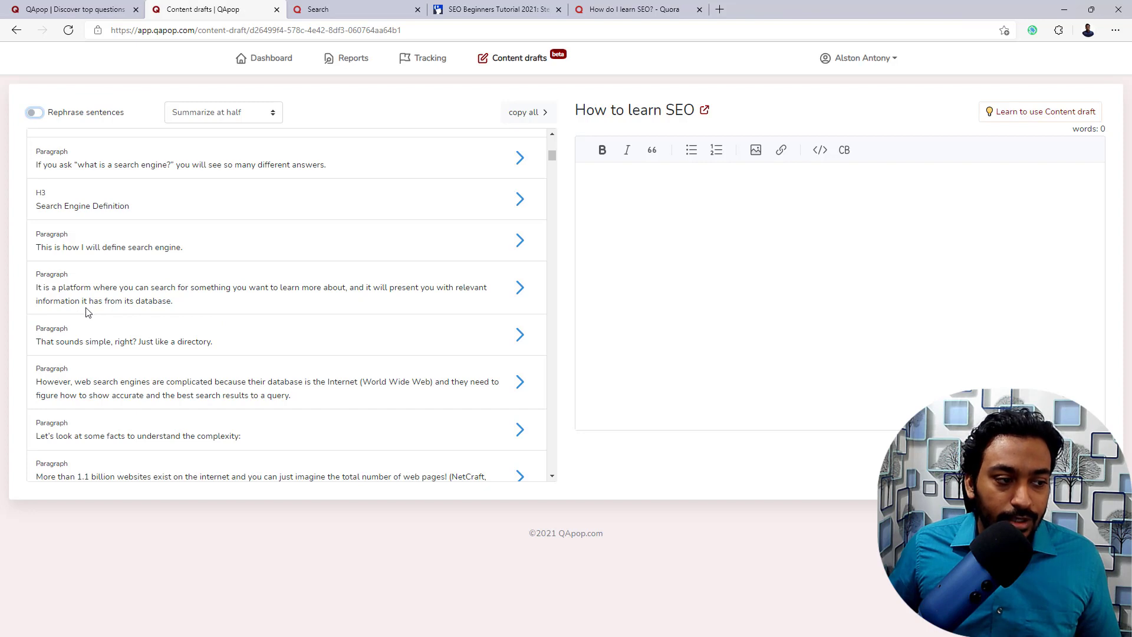
{"action": "left_click", "coordinate": [36, 114]}
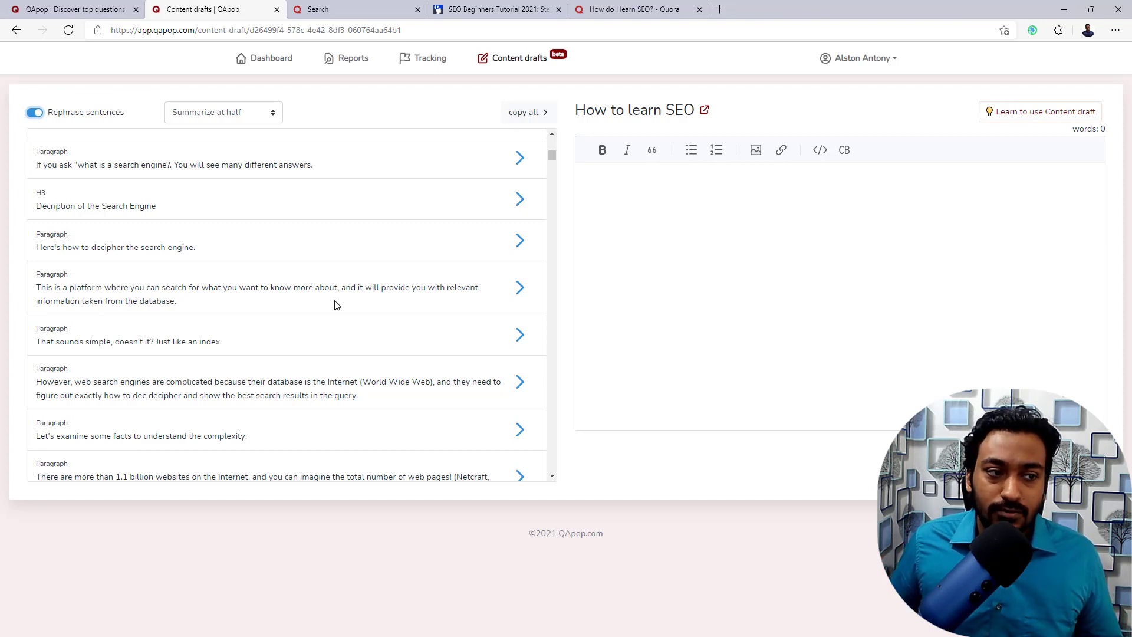
{"action": "left_click", "coordinate": [36, 113]}
- Compare the source paragraphs at the Full content, Show less content, Summarize at half and Keep only essential stuff levels
{"action": "left_click", "coordinate": [227, 119]}
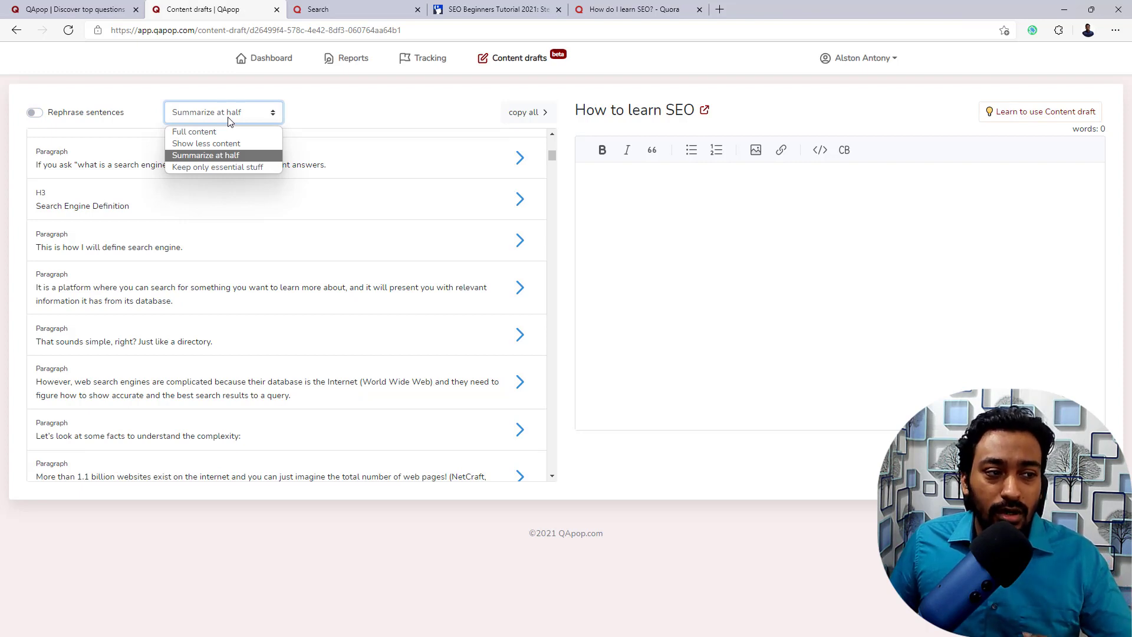
{"action": "left_click", "coordinate": [230, 133]}
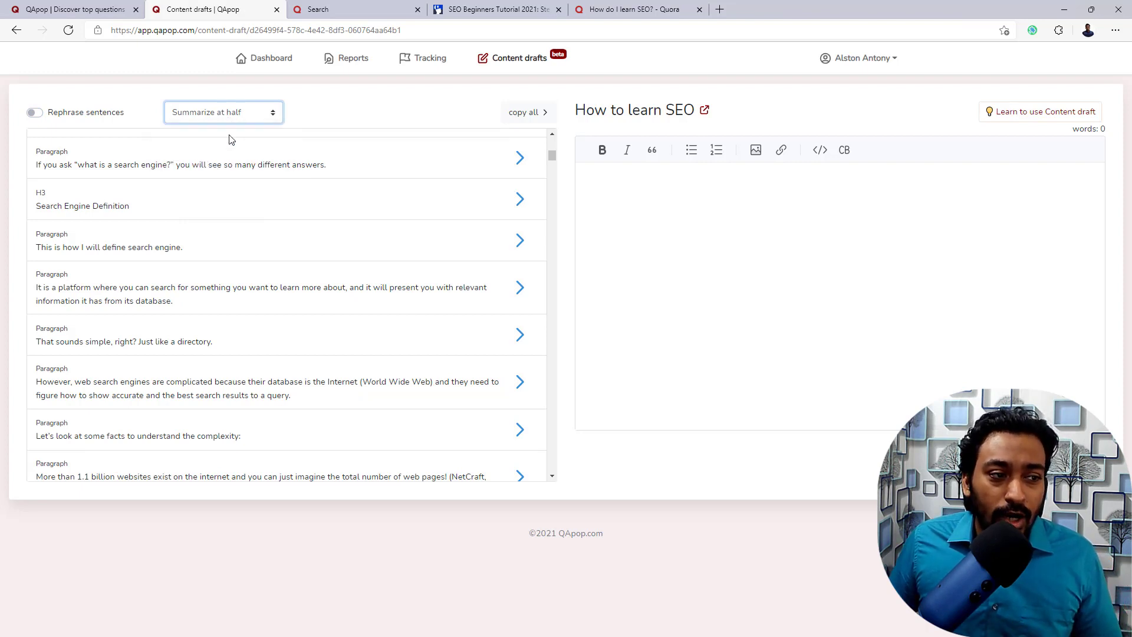
{"action": "left_click", "coordinate": [227, 120]}
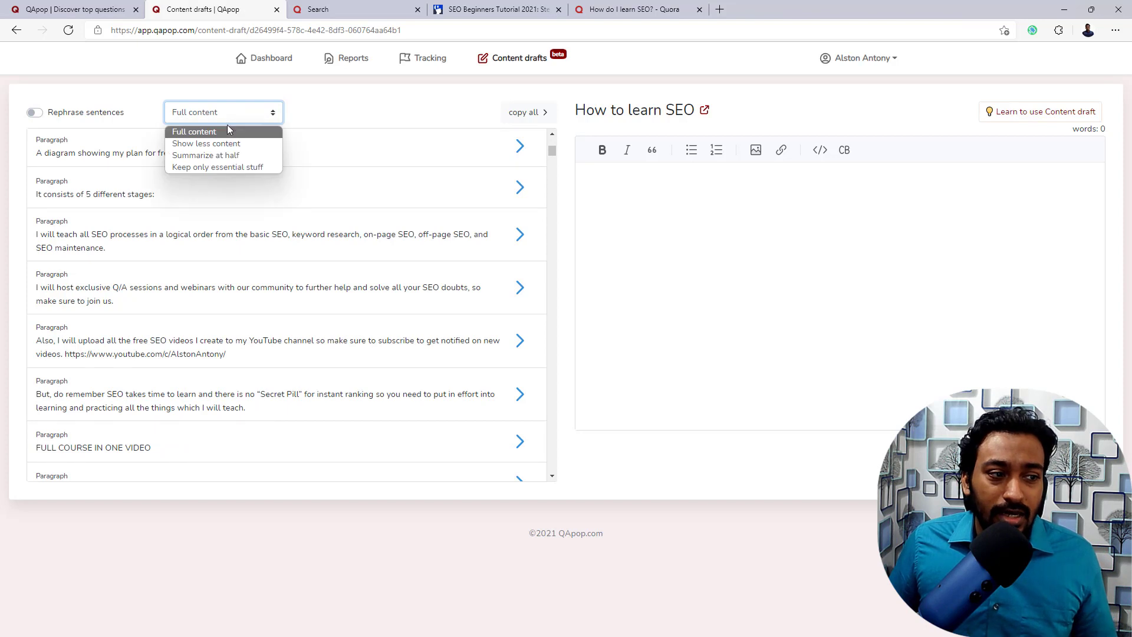
{"action": "left_click", "coordinate": [231, 145]}
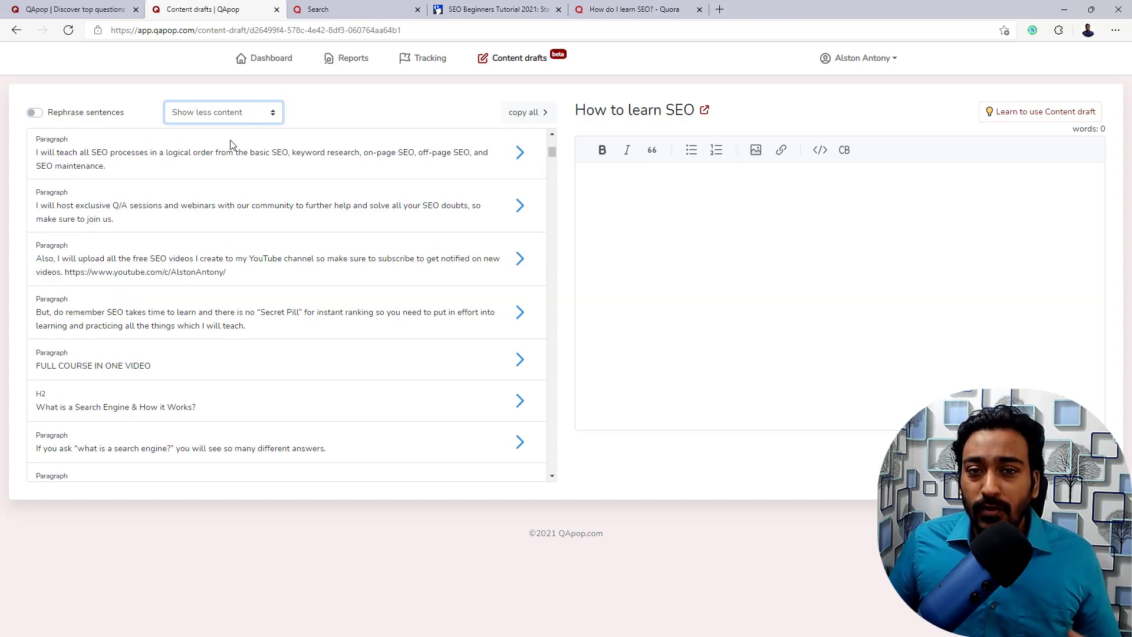
{"action": "left_click", "coordinate": [222, 123]}
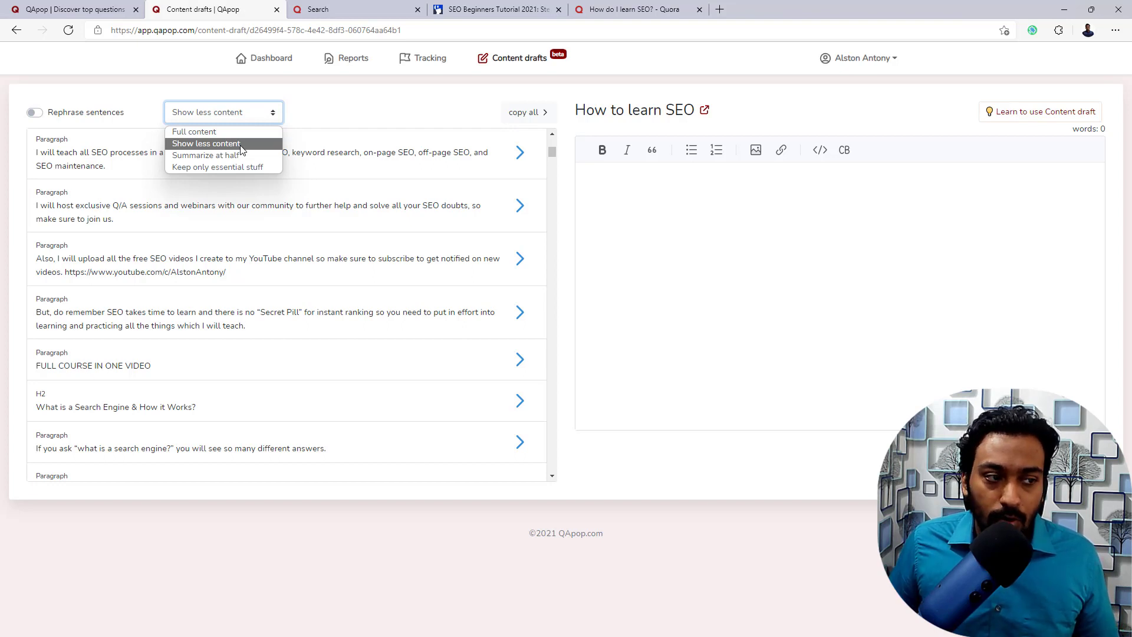
{"action": "left_click", "coordinate": [225, 157]}
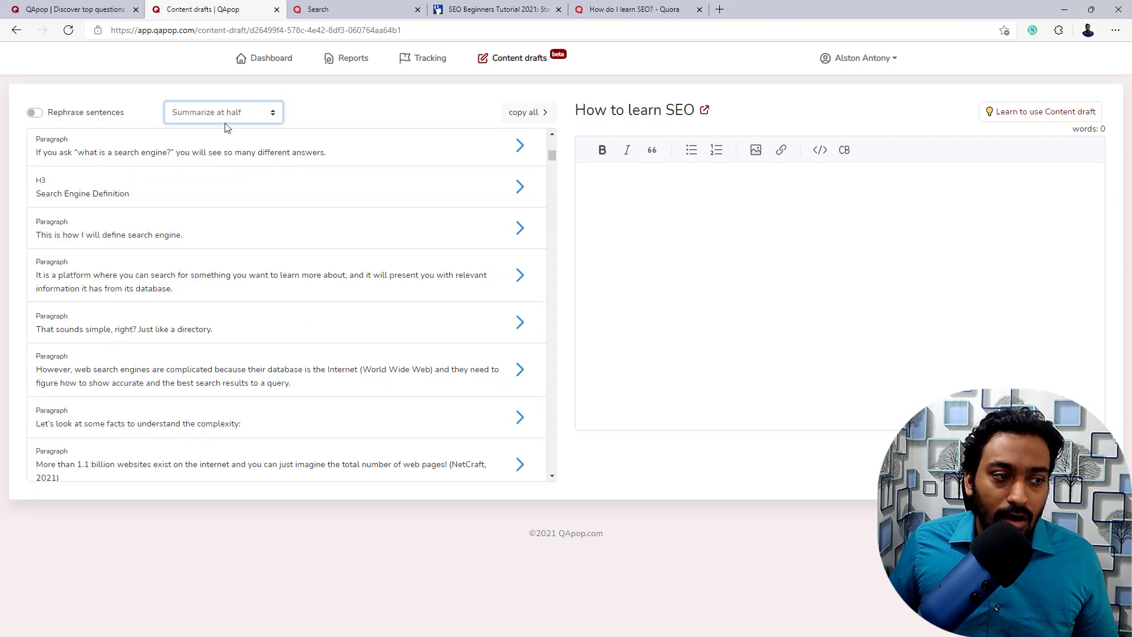
{"action": "left_click", "coordinate": [226, 115]}
{"action": "left_click", "coordinate": [223, 168]}
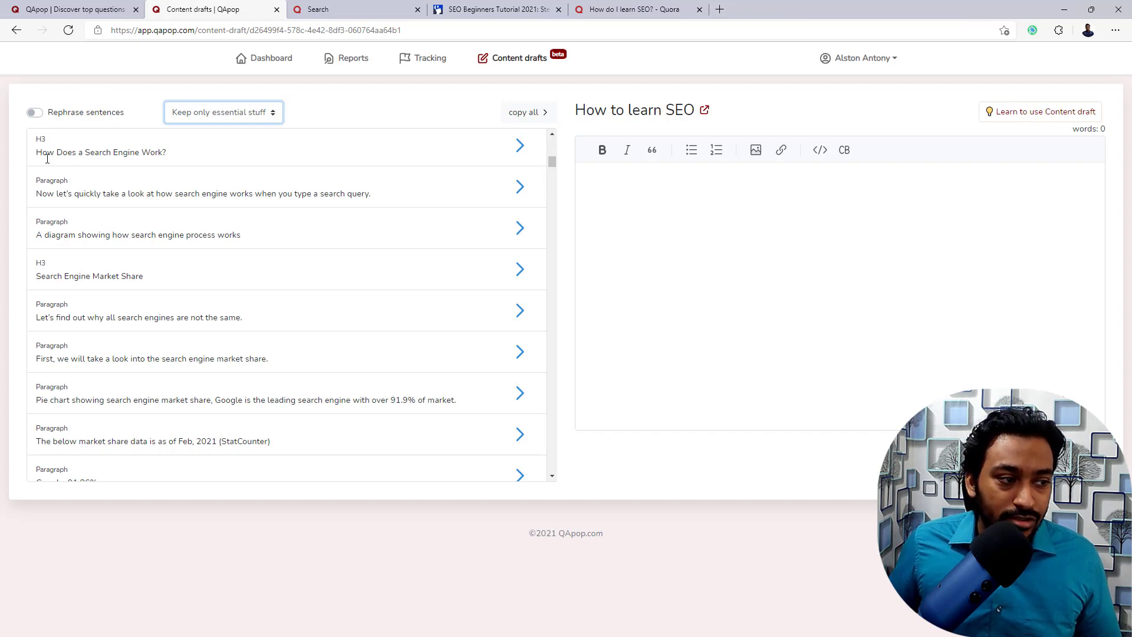
{"action": "scroll", "coordinate": [99, 277], "scroll_direction": "down", "scroll_amount": 4}
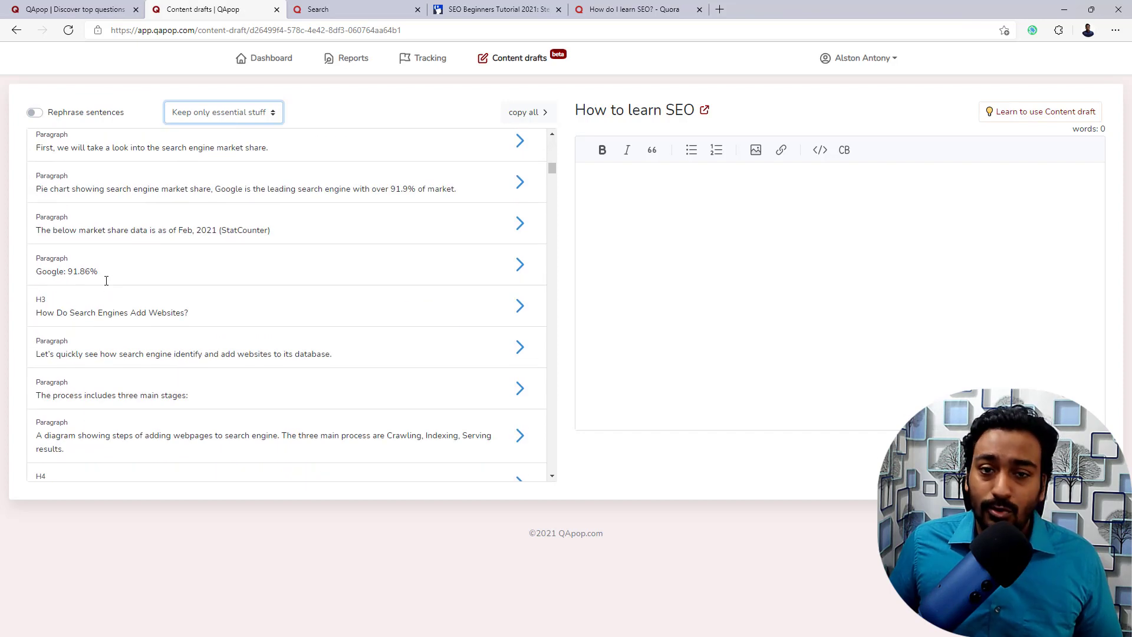
- Show the full content with rephrased sentences and add the paragraph about SEO having no "secret pill" to the answer
{"action": "left_click", "coordinate": [210, 107]}
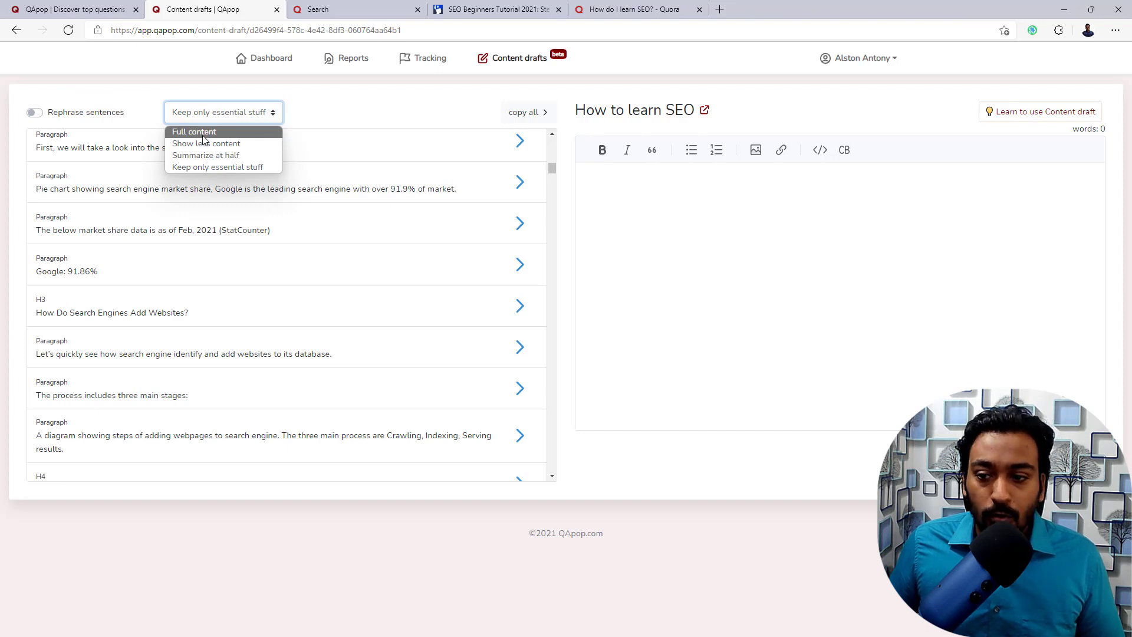
{"action": "left_click", "coordinate": [203, 134]}
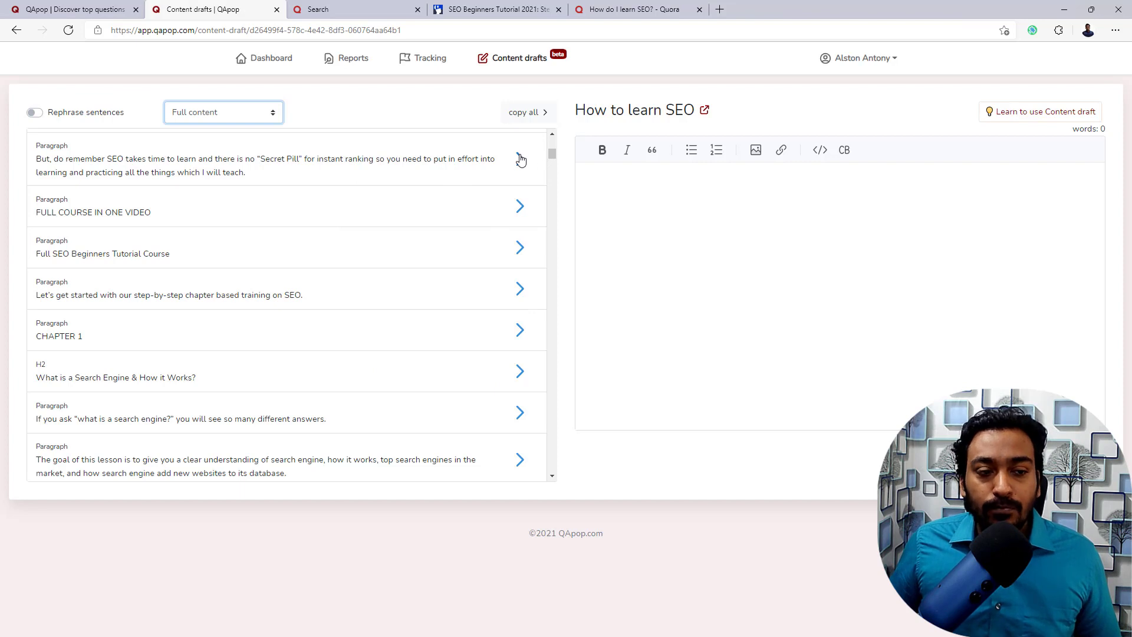
{"action": "left_click", "coordinate": [34, 112]}
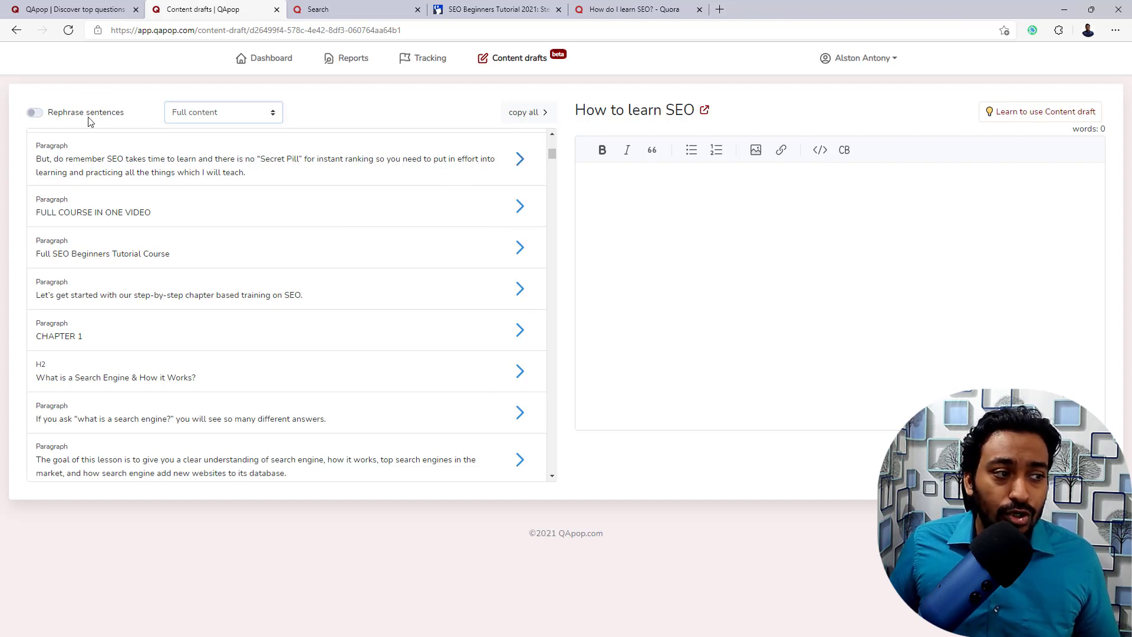
{"action": "left_click", "coordinate": [520, 162]}
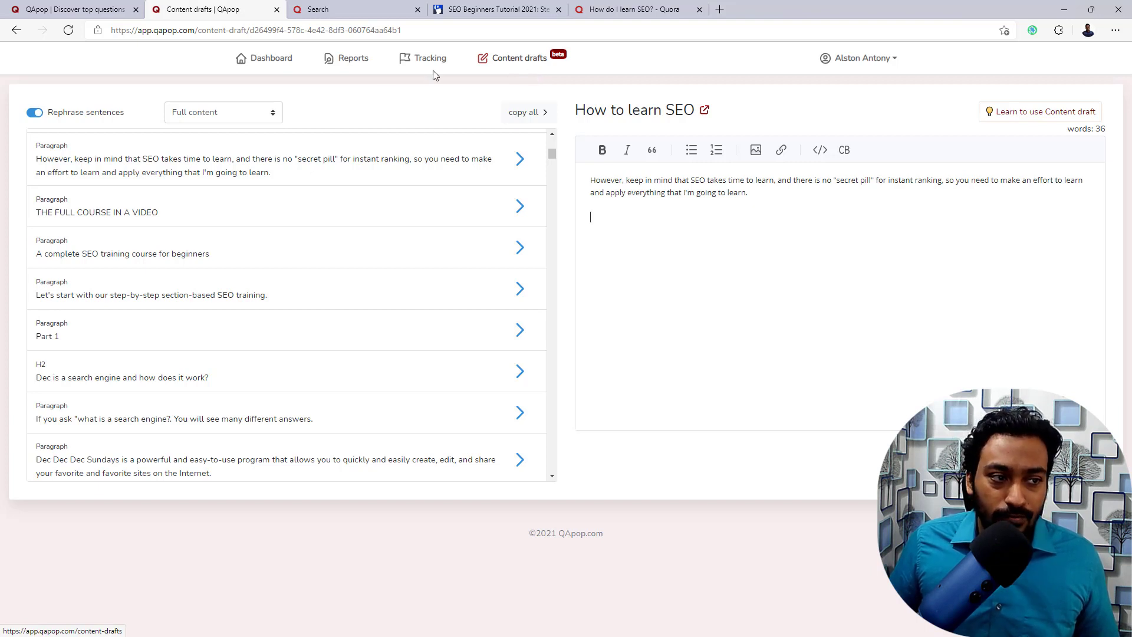
- Leave the content draft and open the dashboard
{"action": "left_click", "coordinate": [252, 60]}
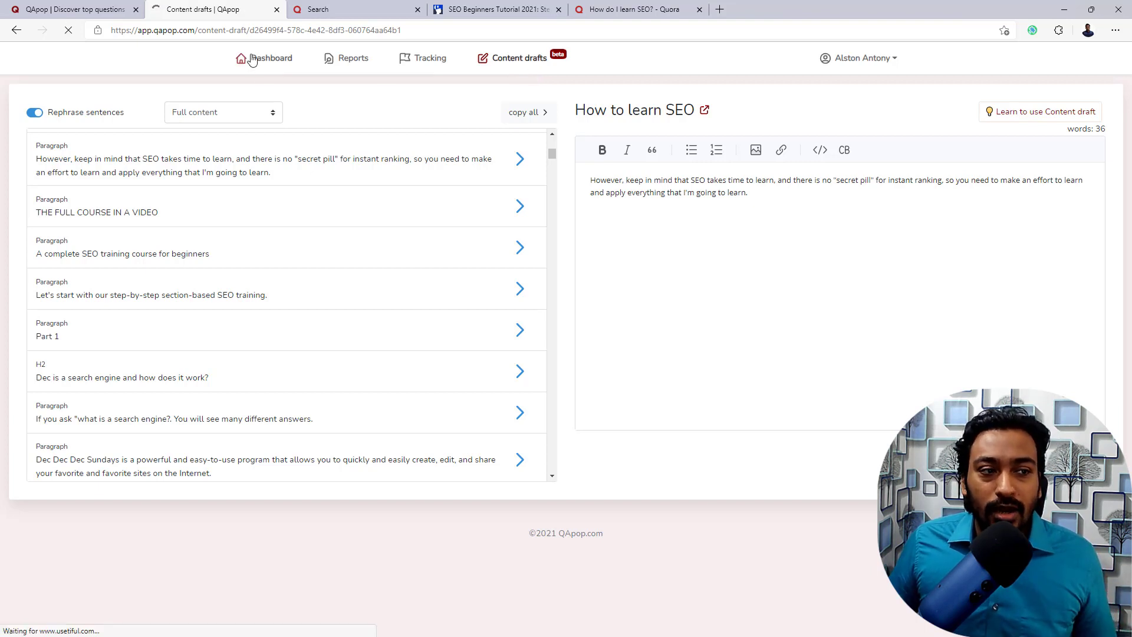